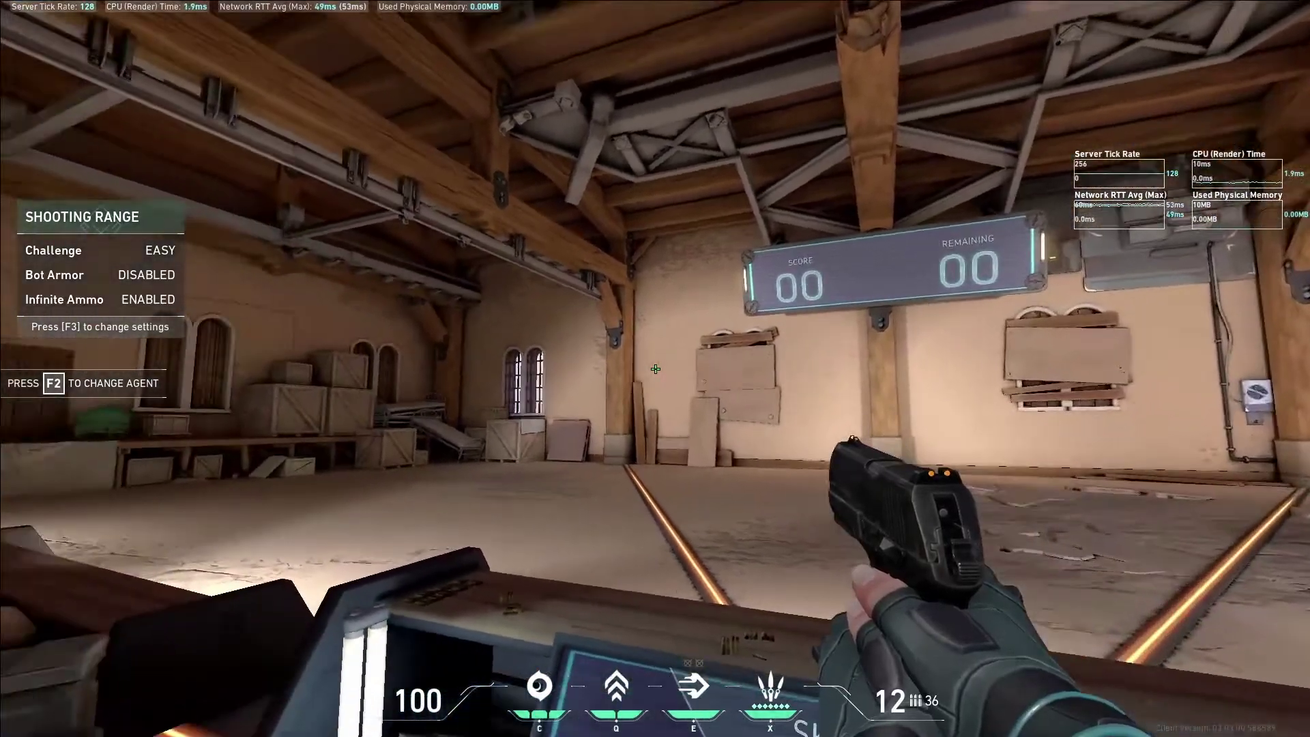
Buy the Bulldog rifle and fire hip-fire test shots at the far wall of the shooting range.
key(b)
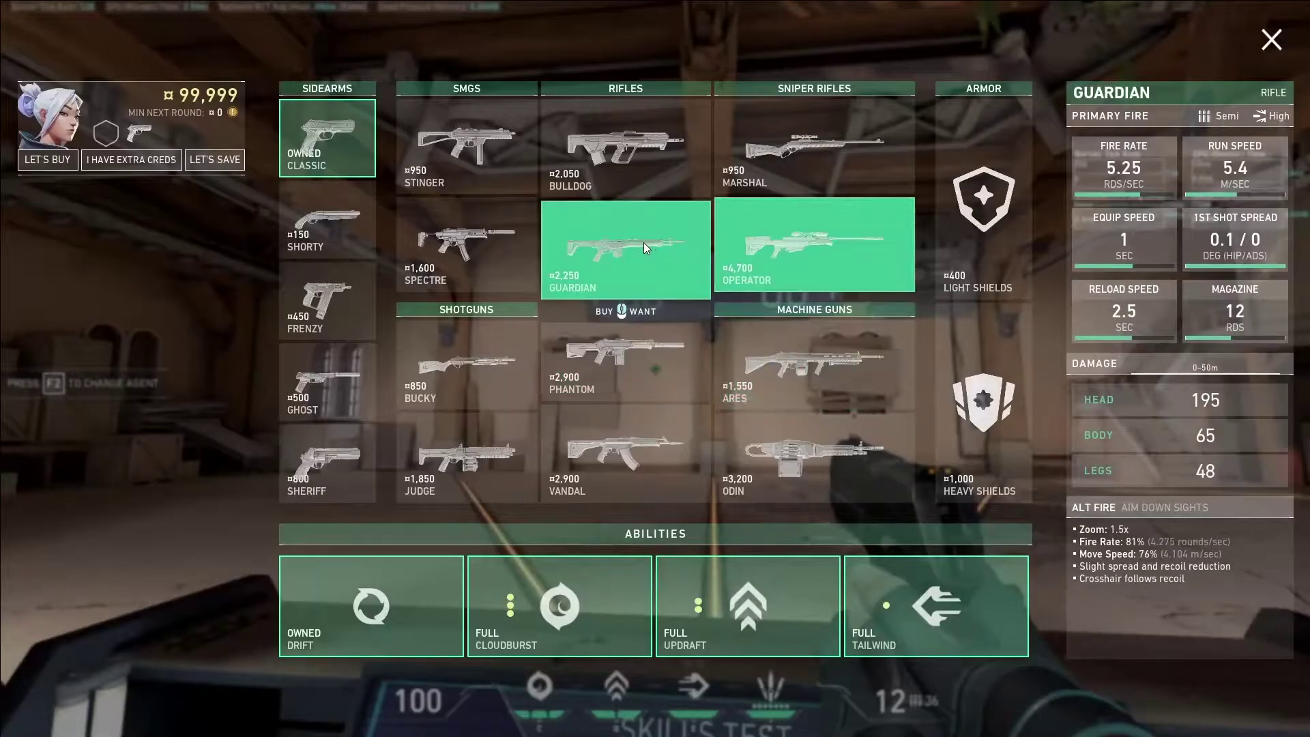
click(632, 179)
key(b)
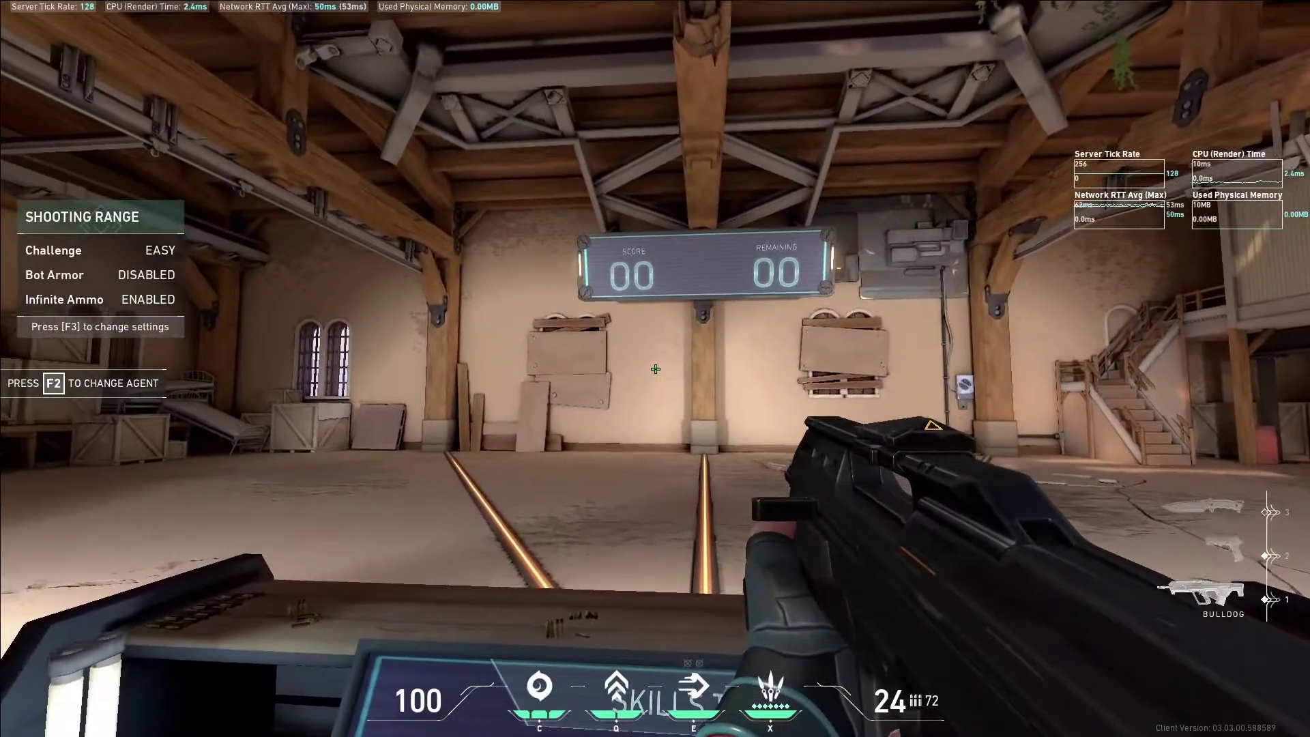
click(655, 369)
click(655, 369)
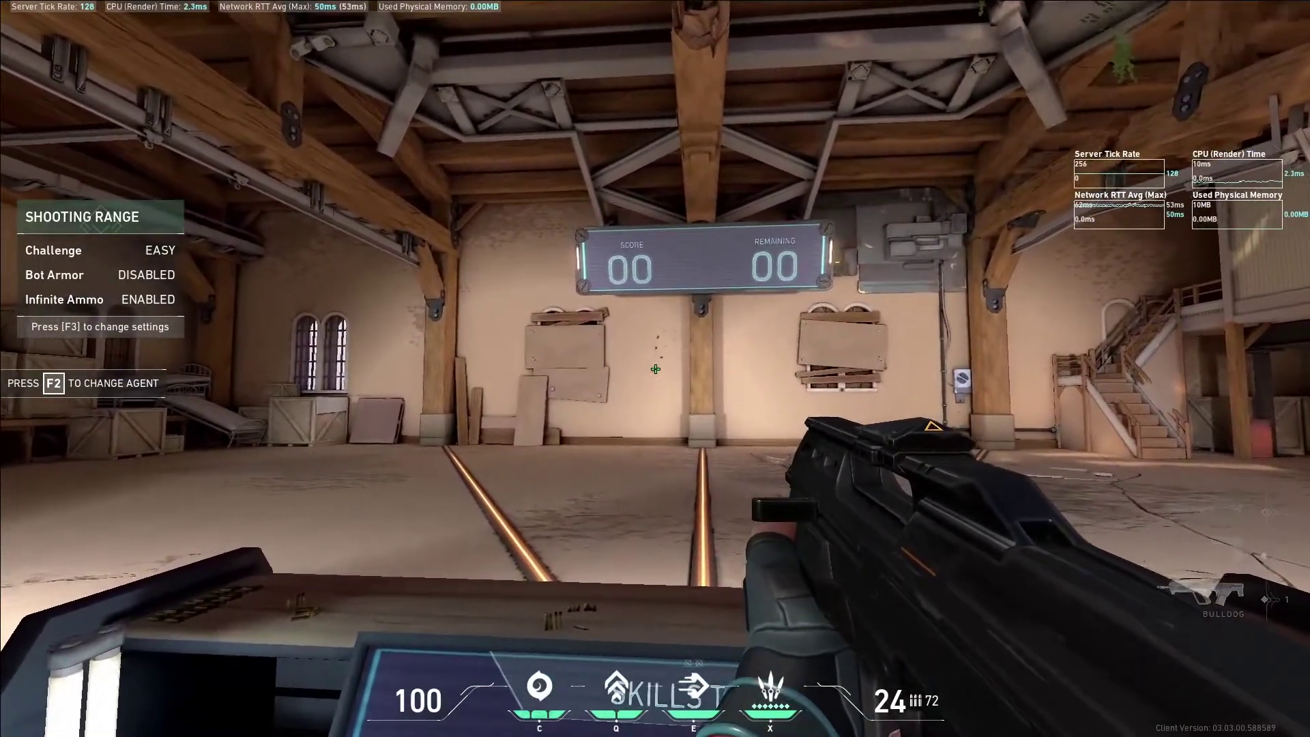
click(655, 369)
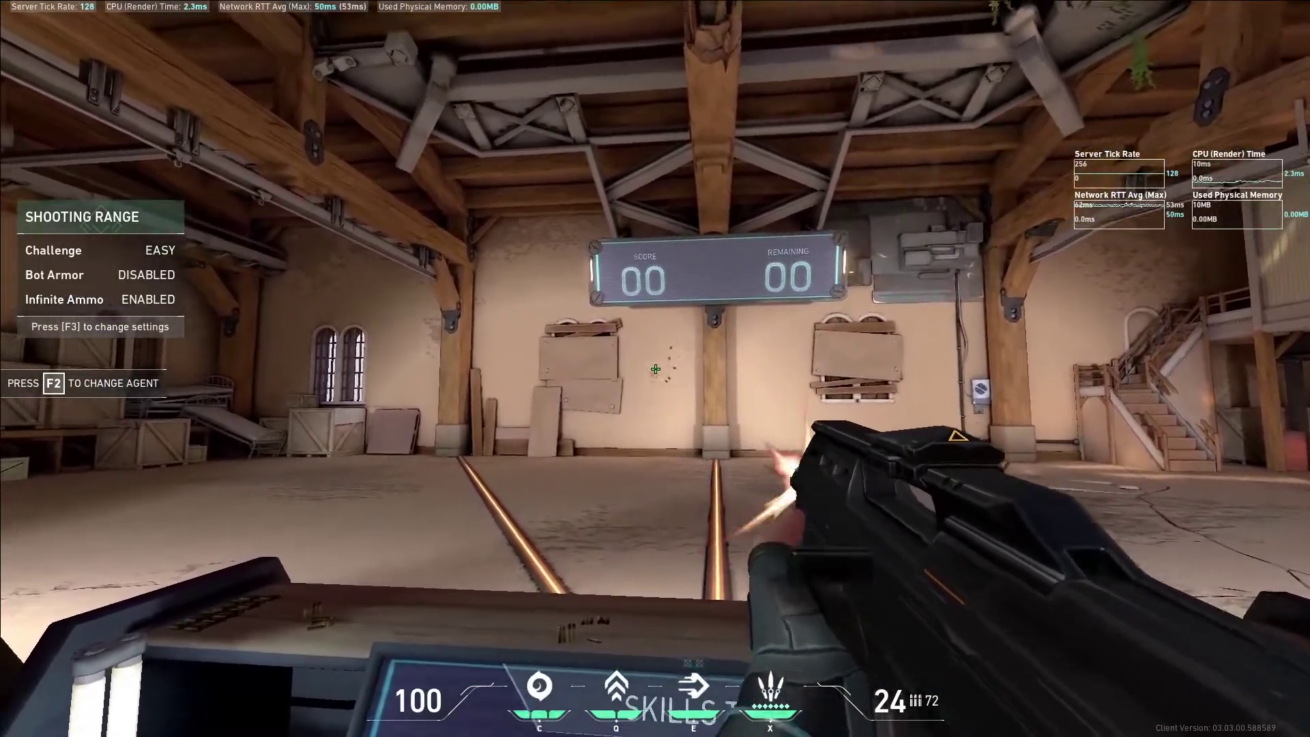
click(655, 369)
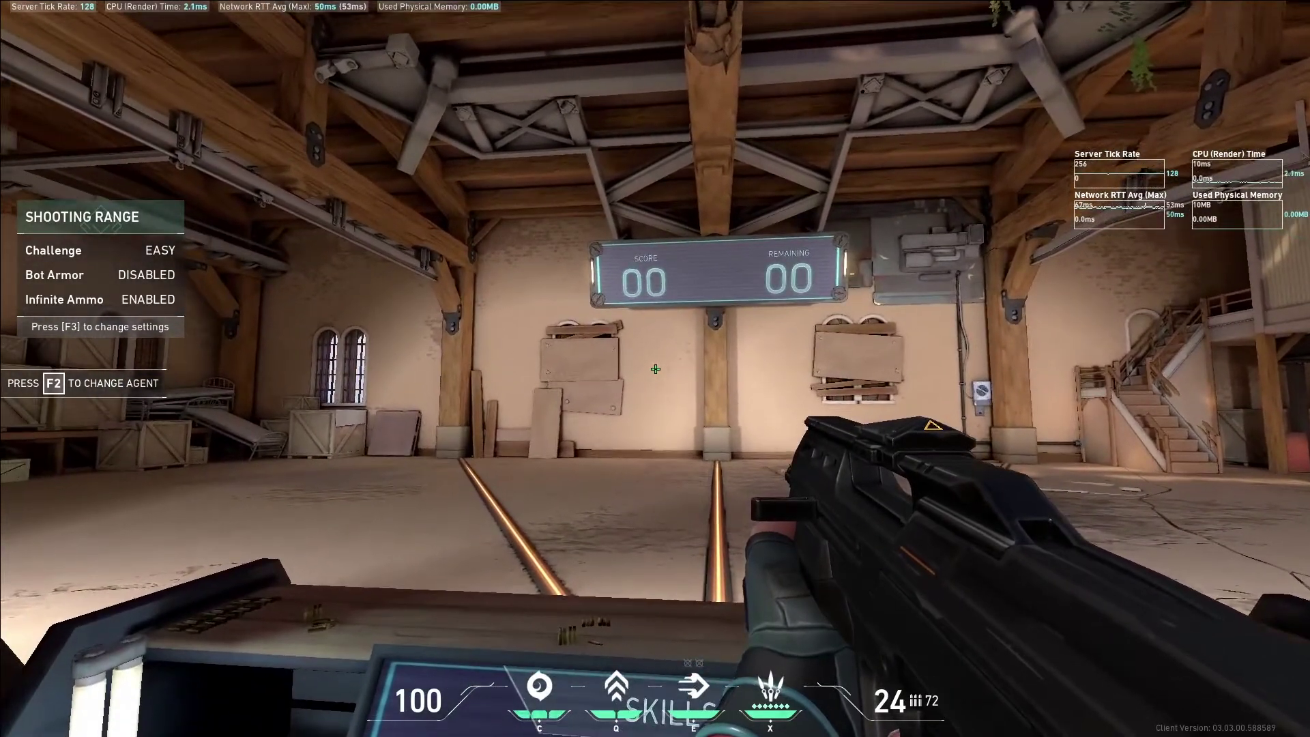
Review the general game settings and the overview of the crosshair settings.
key(Escape)
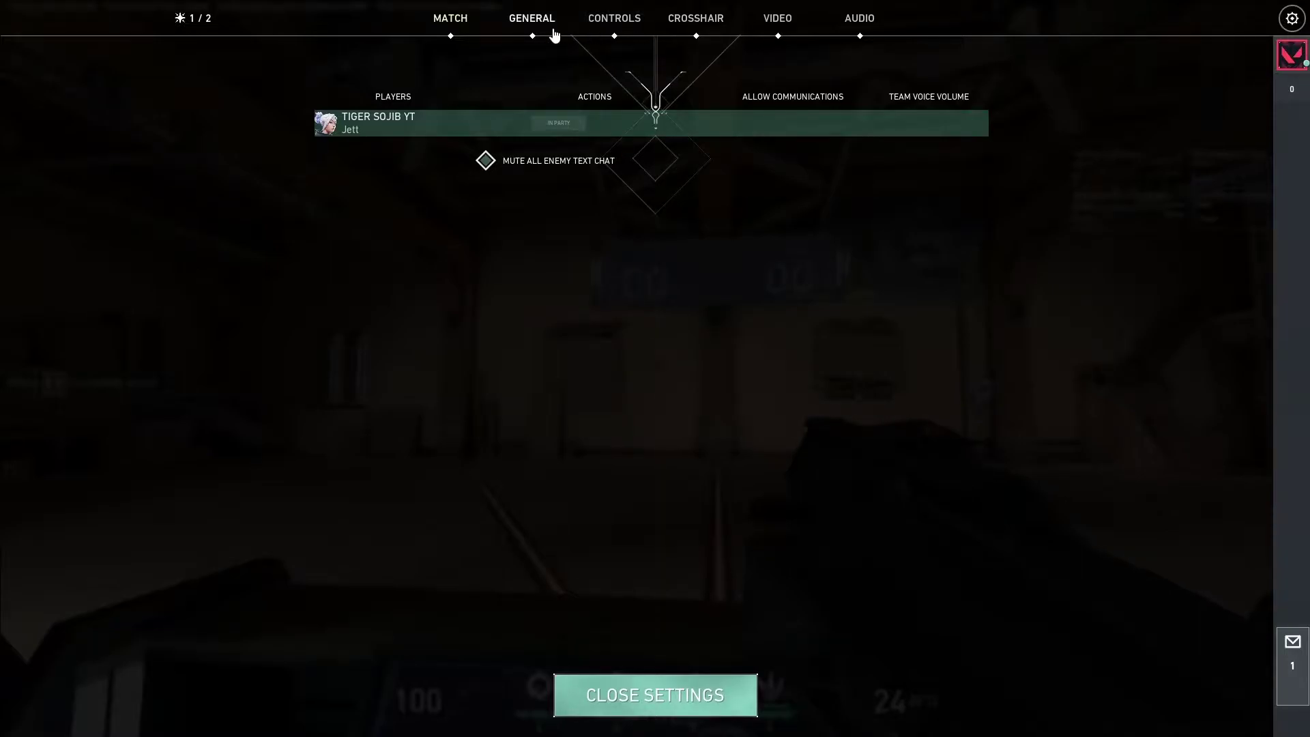
click(532, 18)
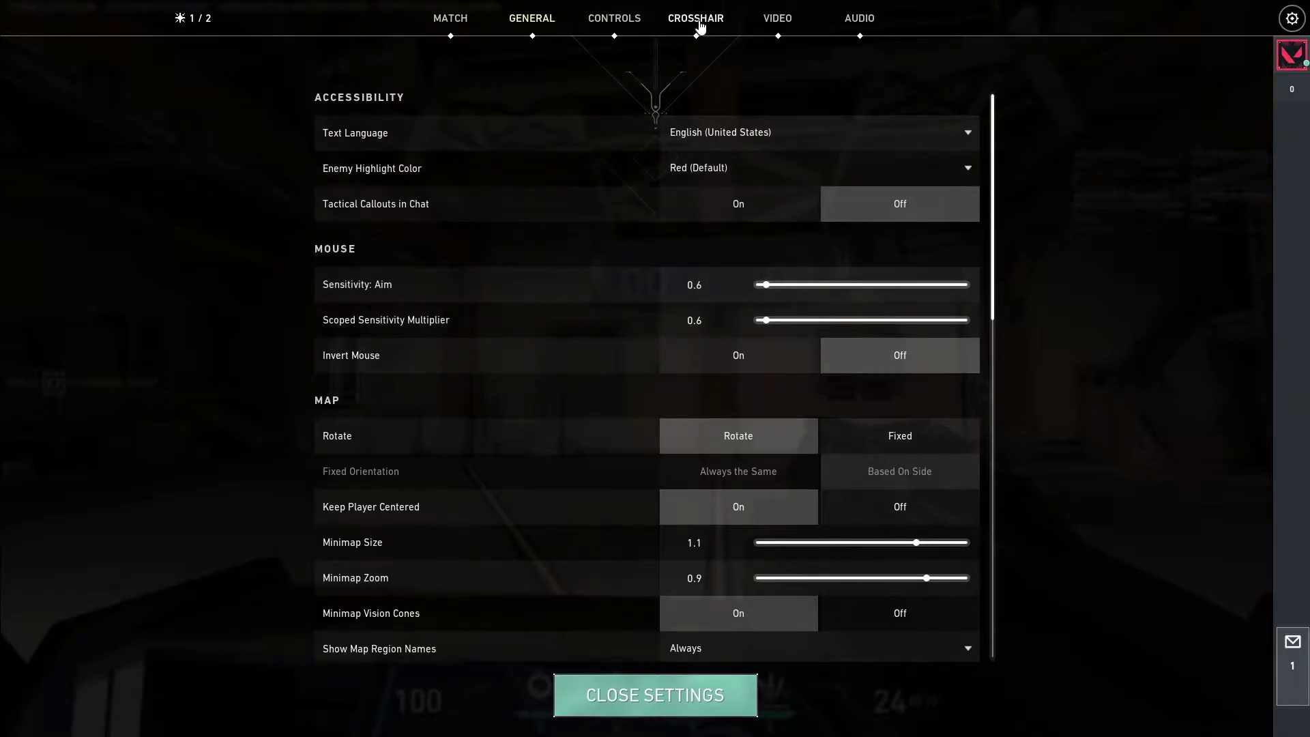
click(703, 21)
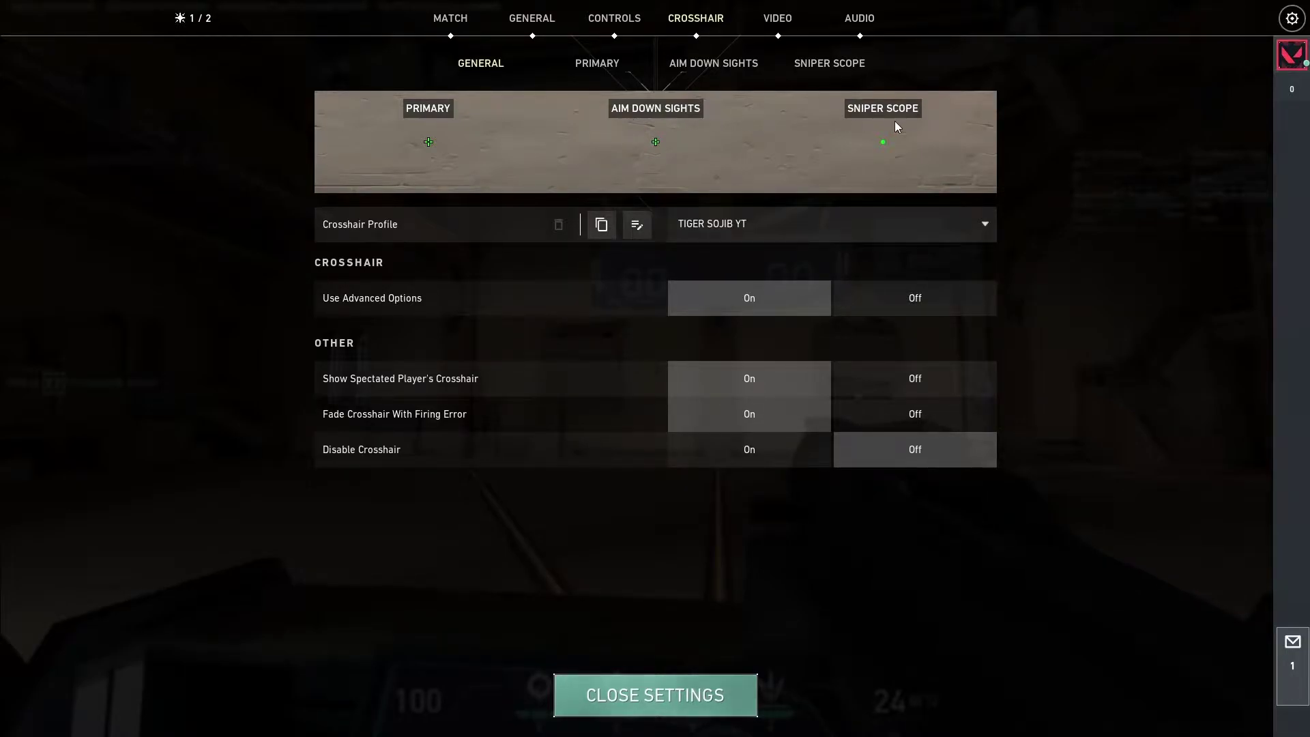
Compare the crosshair previews in the settings with the Bulldog's crosshair in the range, including while aiming down sights.
key(Escape)
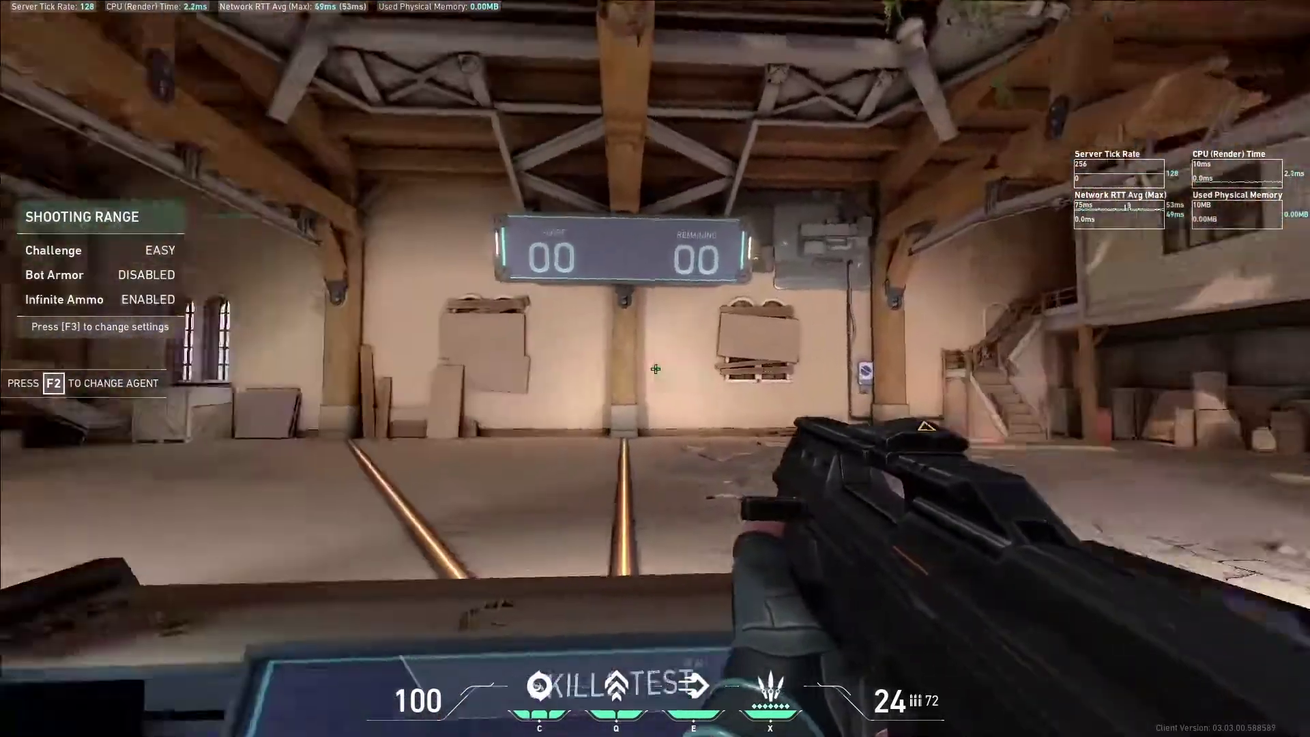
key(Escape)
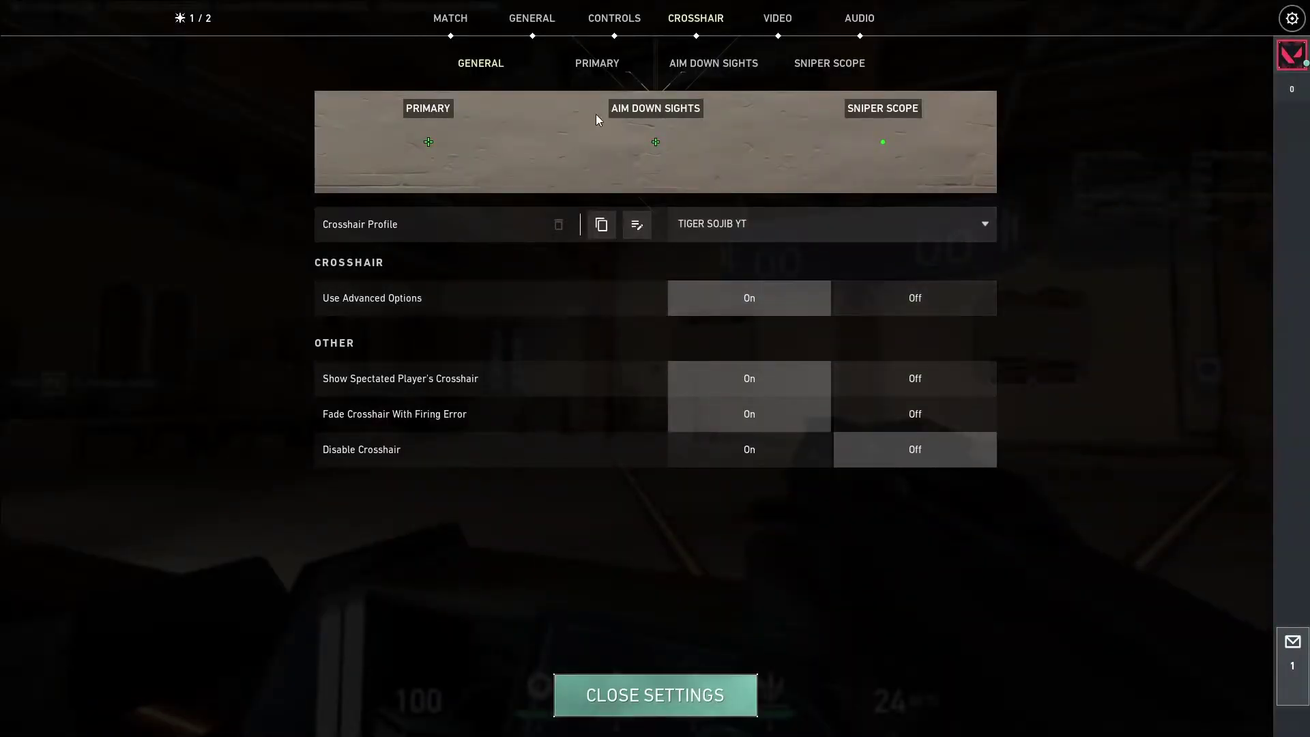
key(Escape)
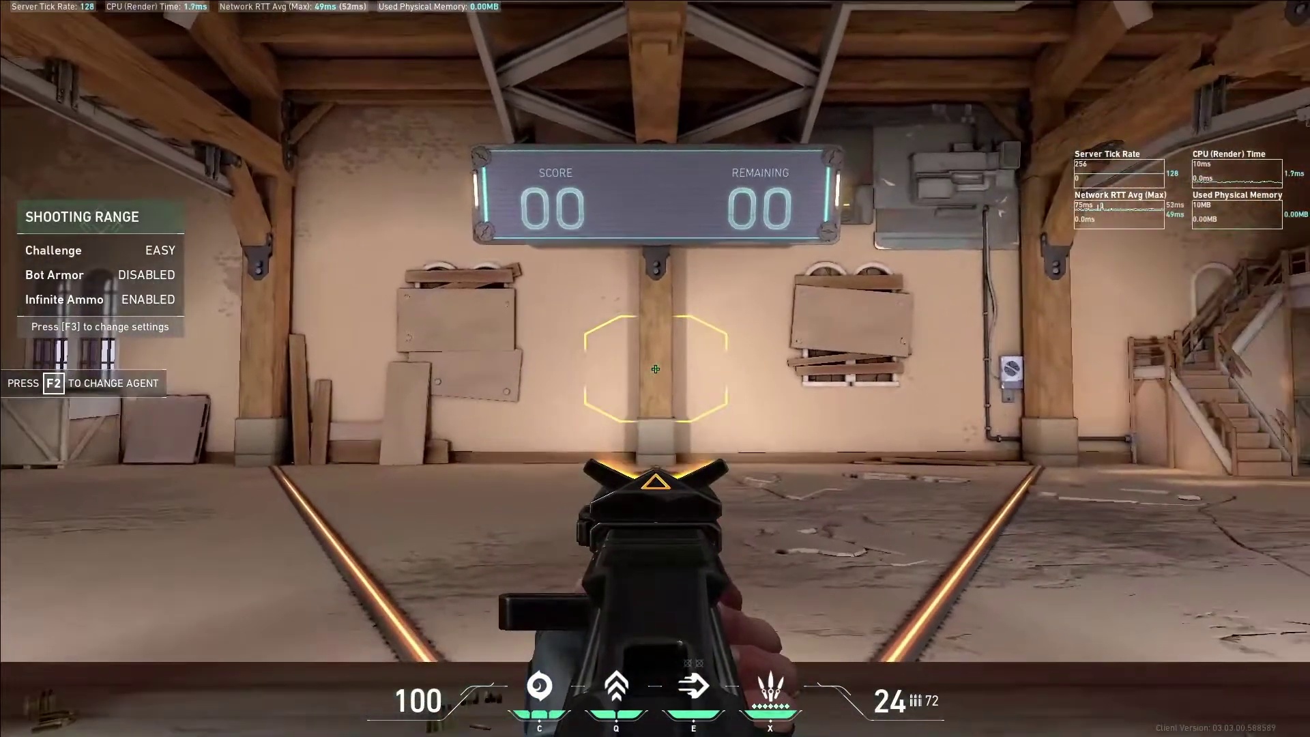
key(Escape)
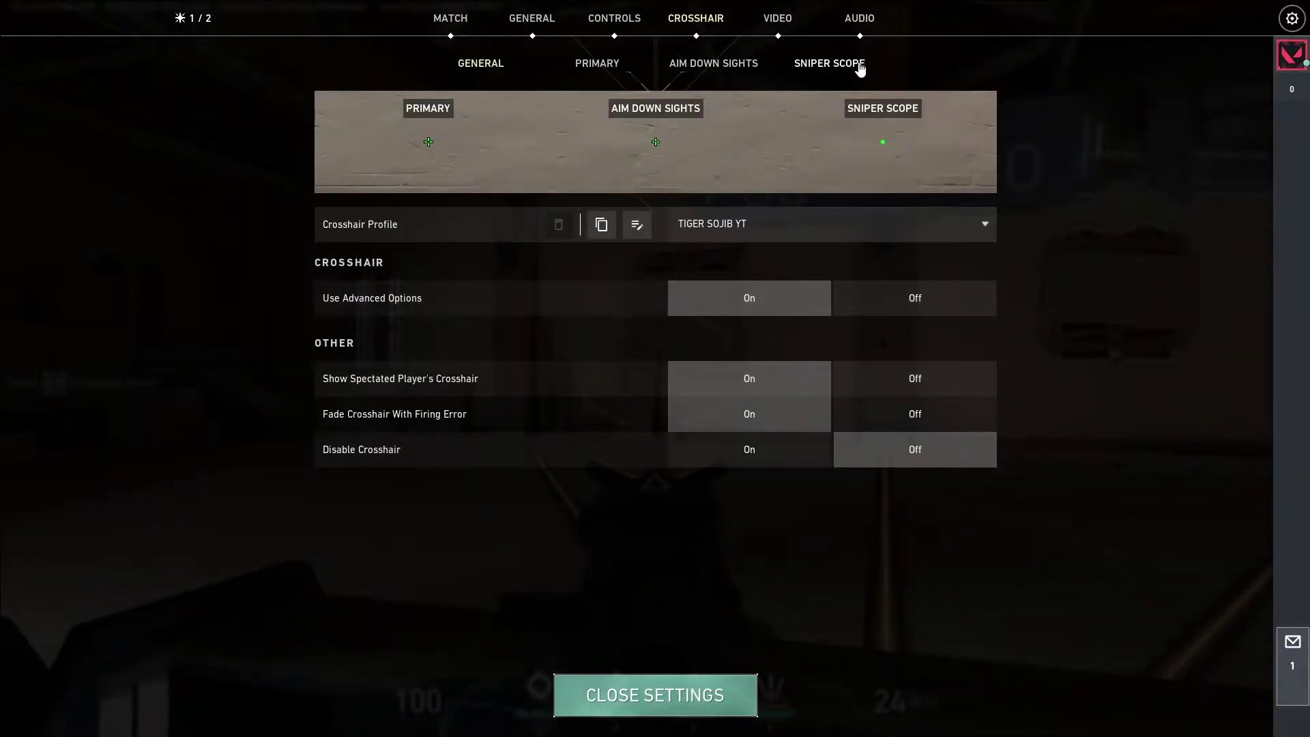
key(Escape)
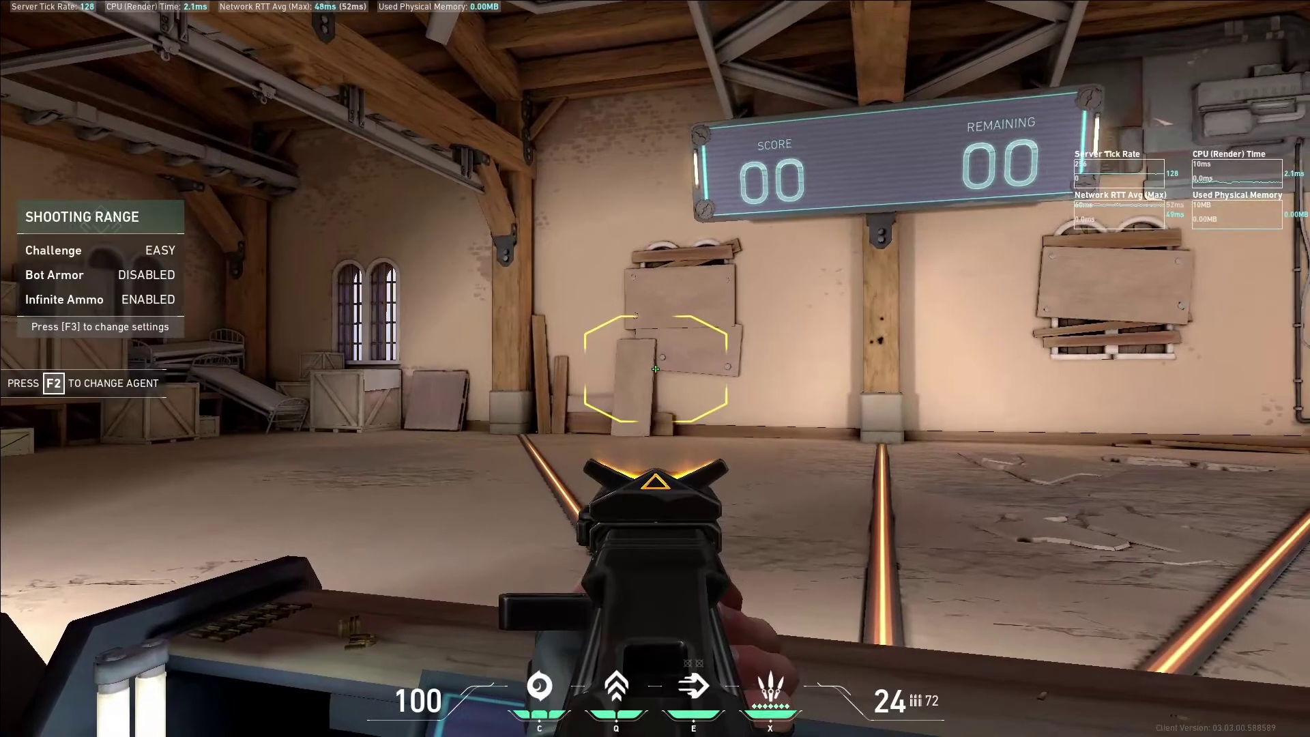
Buy the Marshal sniper rifle and inspect the center dot through its scope.
key(b)
click(839, 171)
key(b)
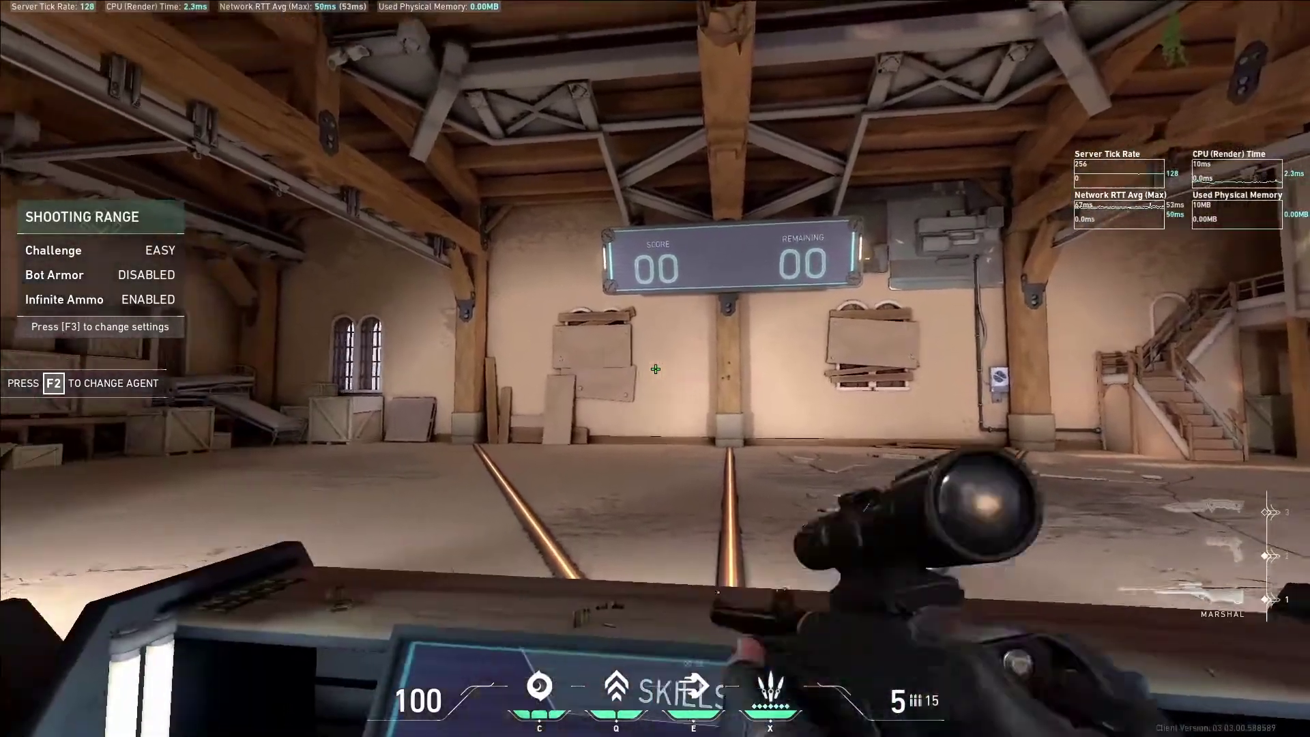
right_click(655, 368)
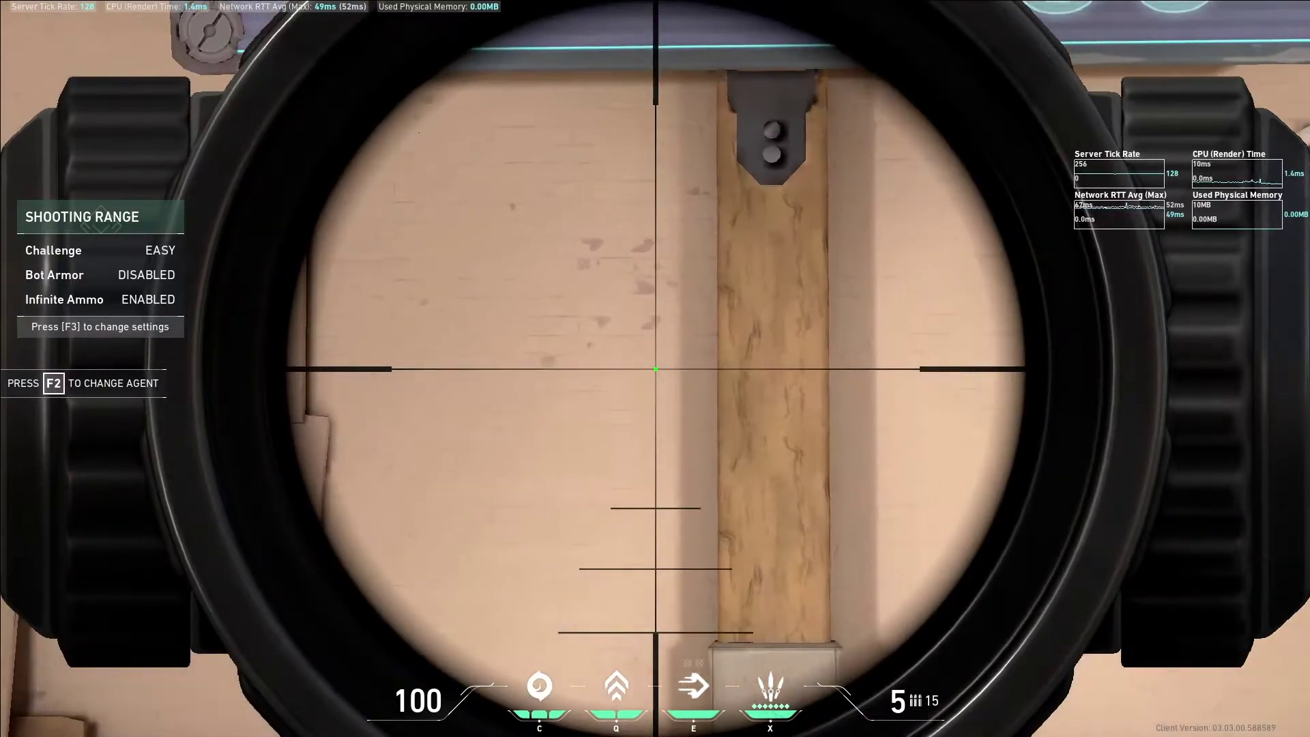
right_click(655, 369)
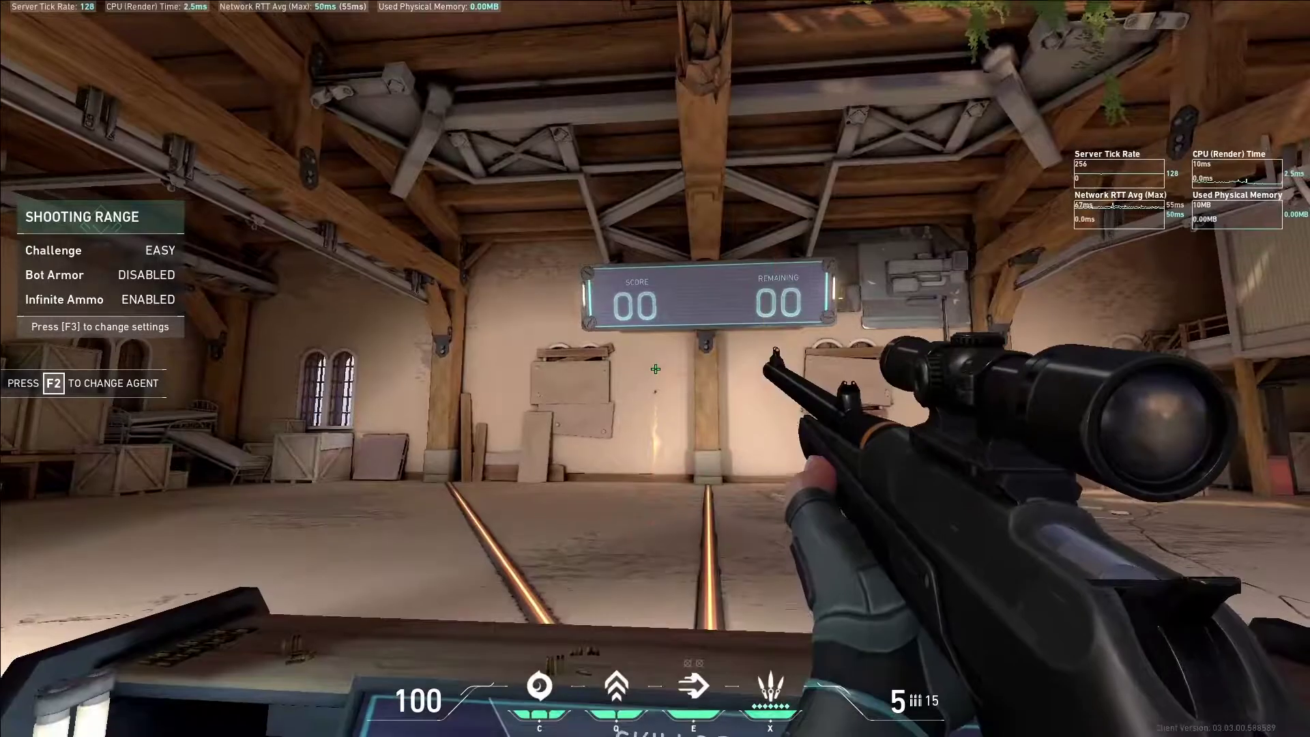
Try the sniper scope crosshair with its center dot off in the range, and turn the center dot back on.
key(Escape)
click(884, 115)
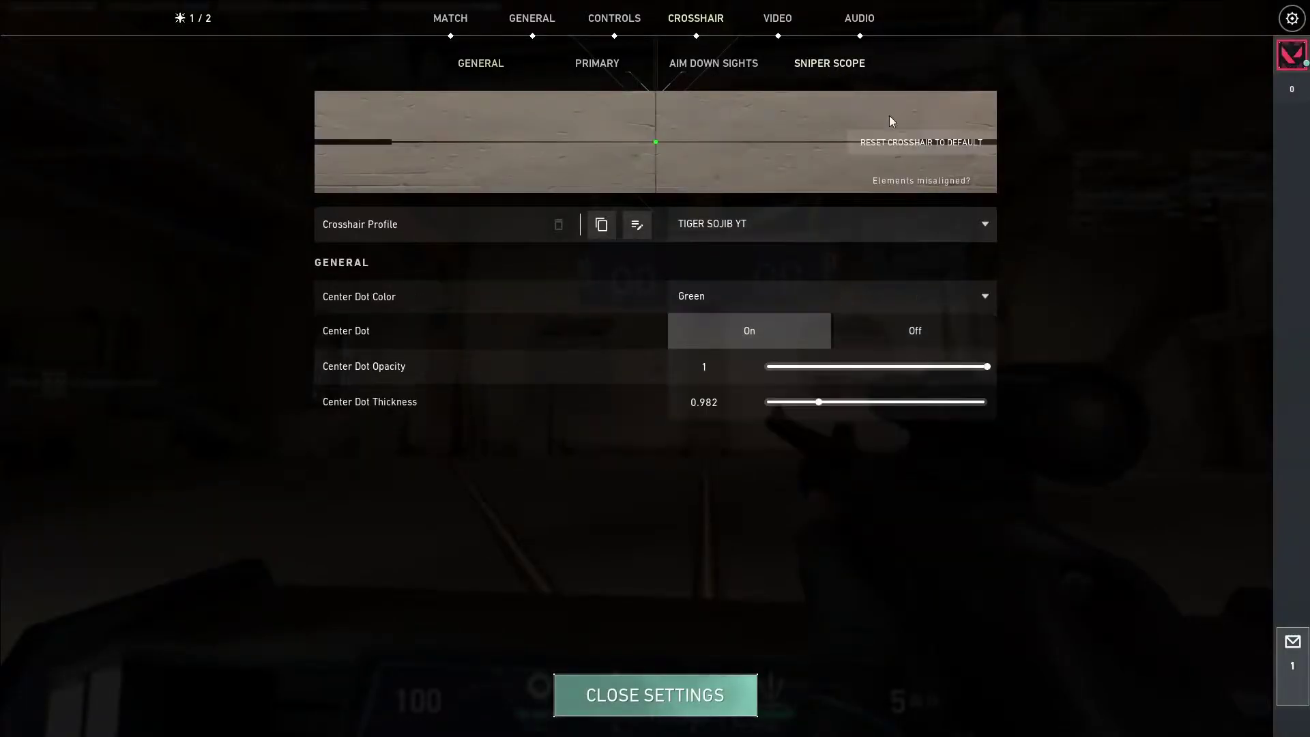
click(916, 334)
key(Escape)
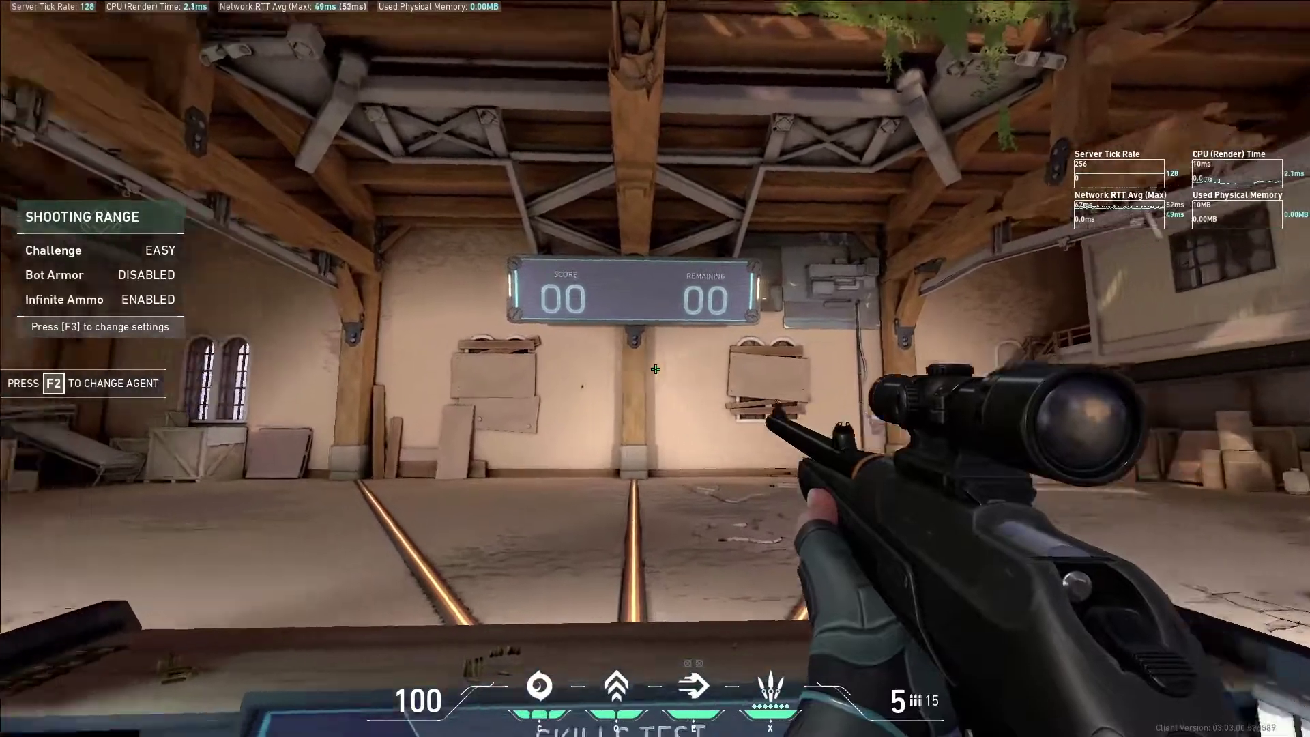
right_click(655, 369)
key(Escape)
click(807, 337)
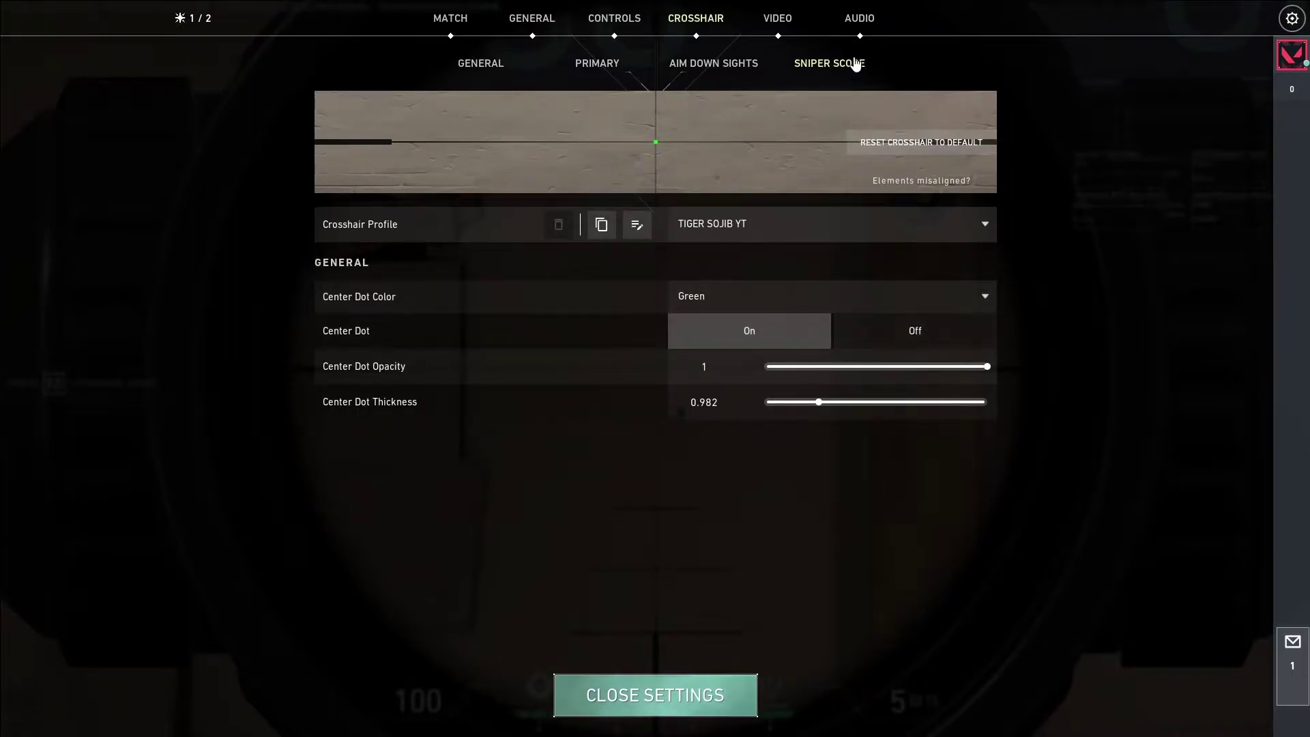
Compare the primary crosshair settings with the aim-down-sights settings.
click(597, 71)
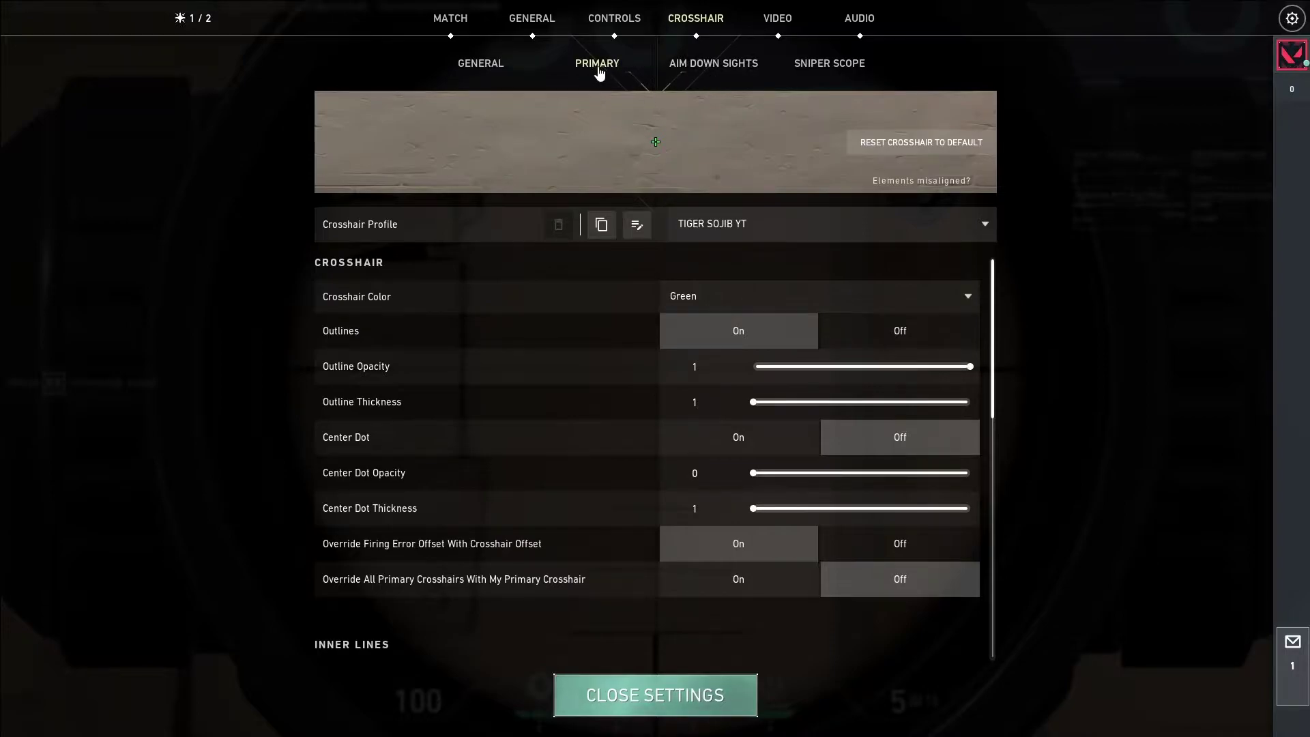
click(744, 67)
click(604, 71)
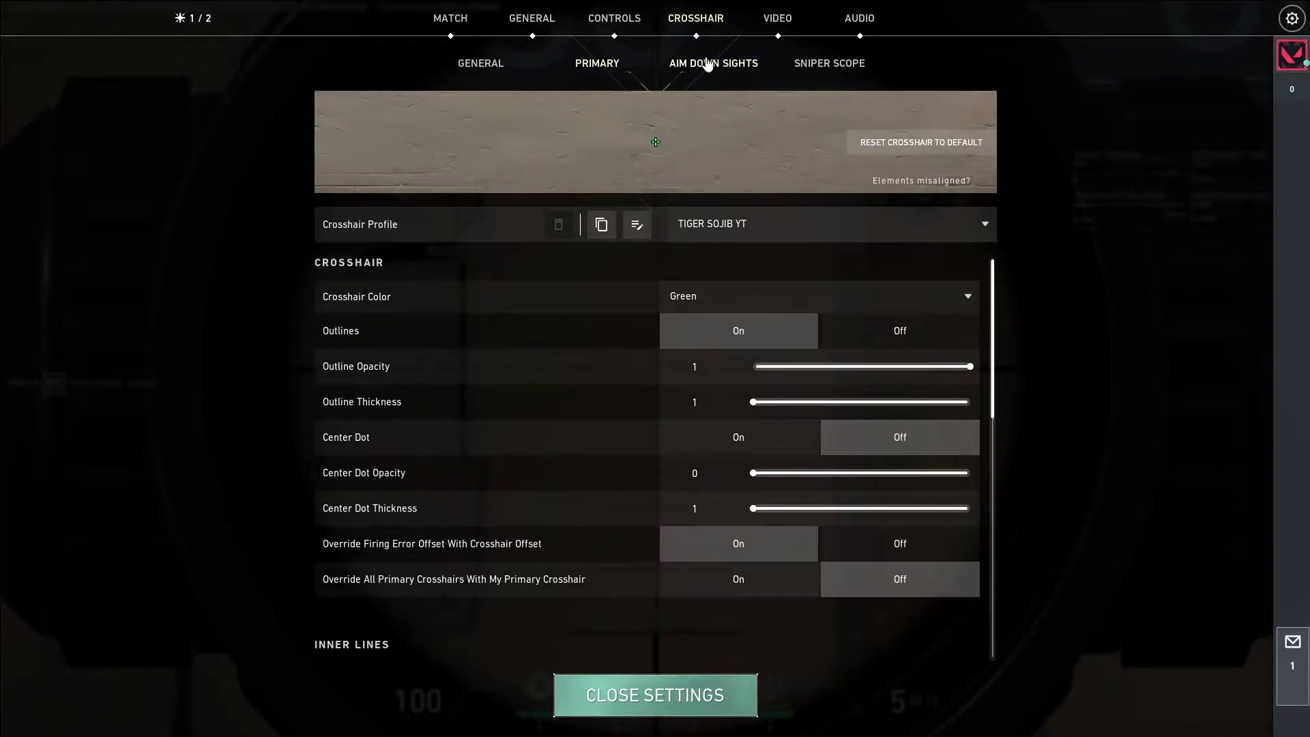
click(703, 66)
click(617, 76)
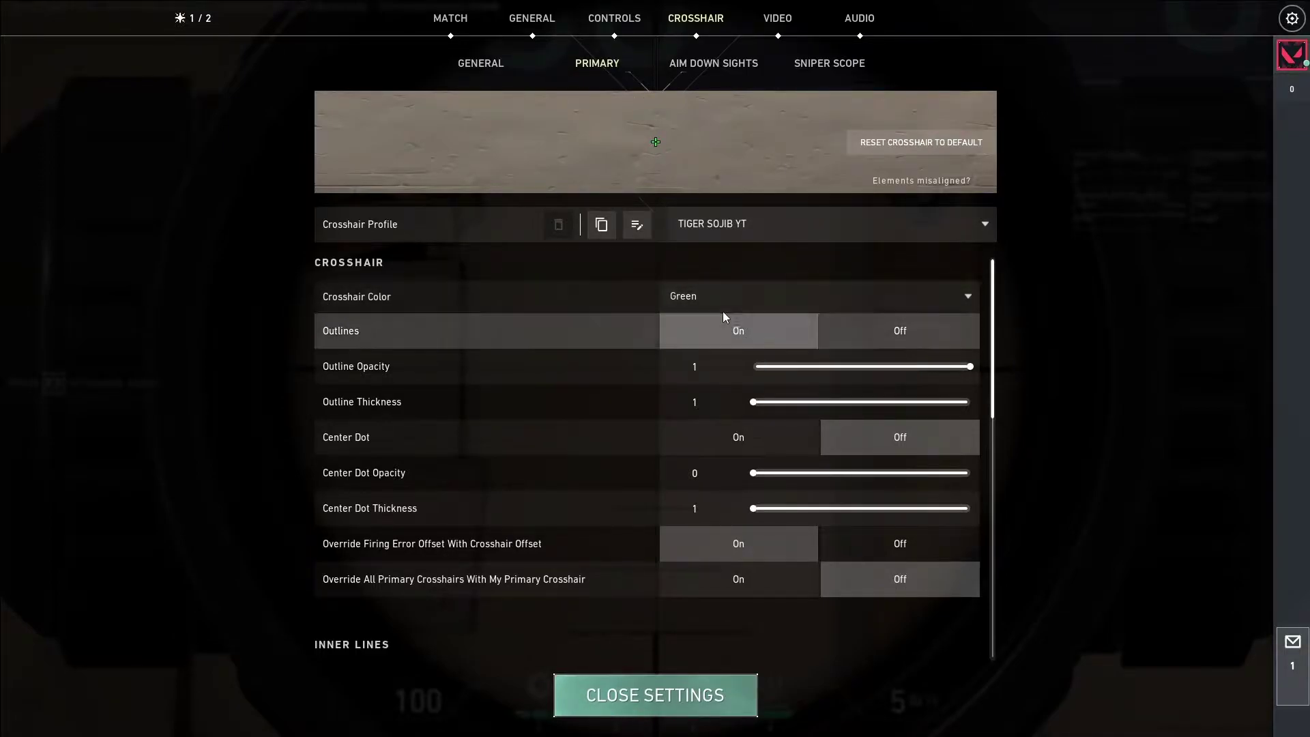
Try White as the primary crosshair color, restore Green, and look over the available colors.
click(960, 300)
click(710, 318)
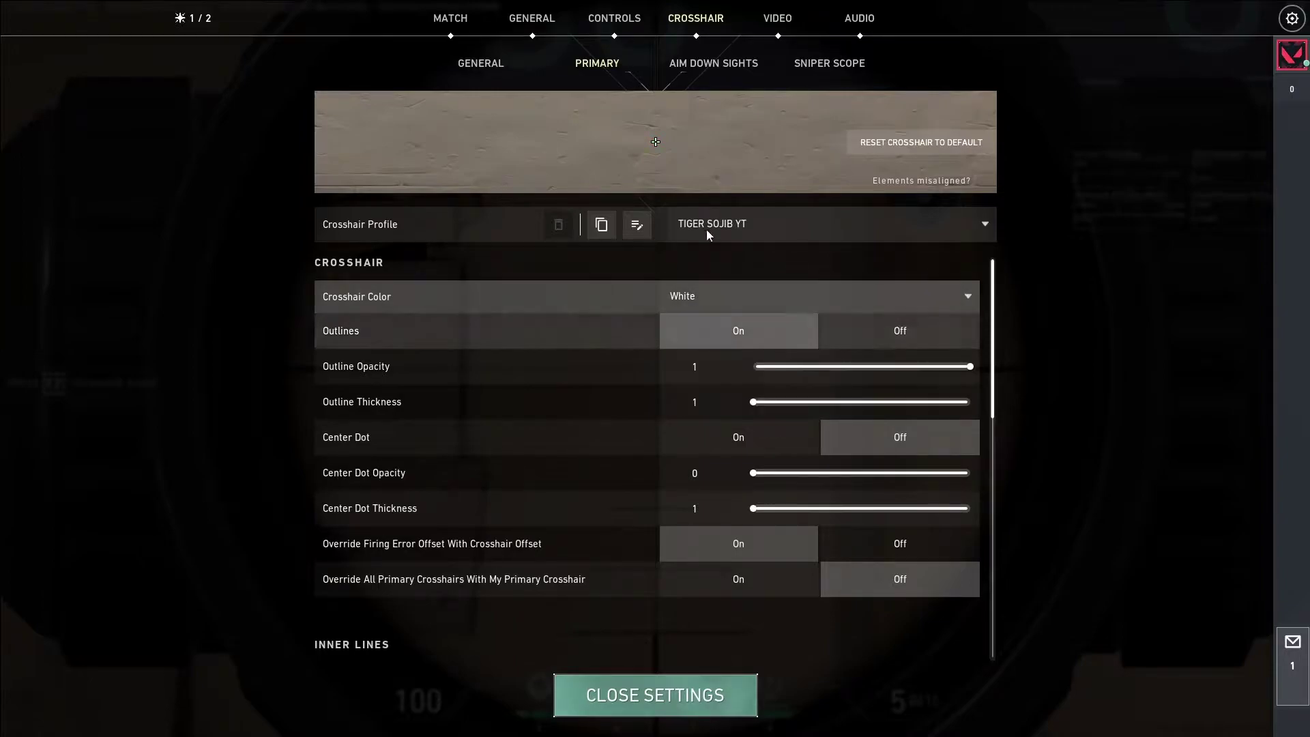
click(964, 294)
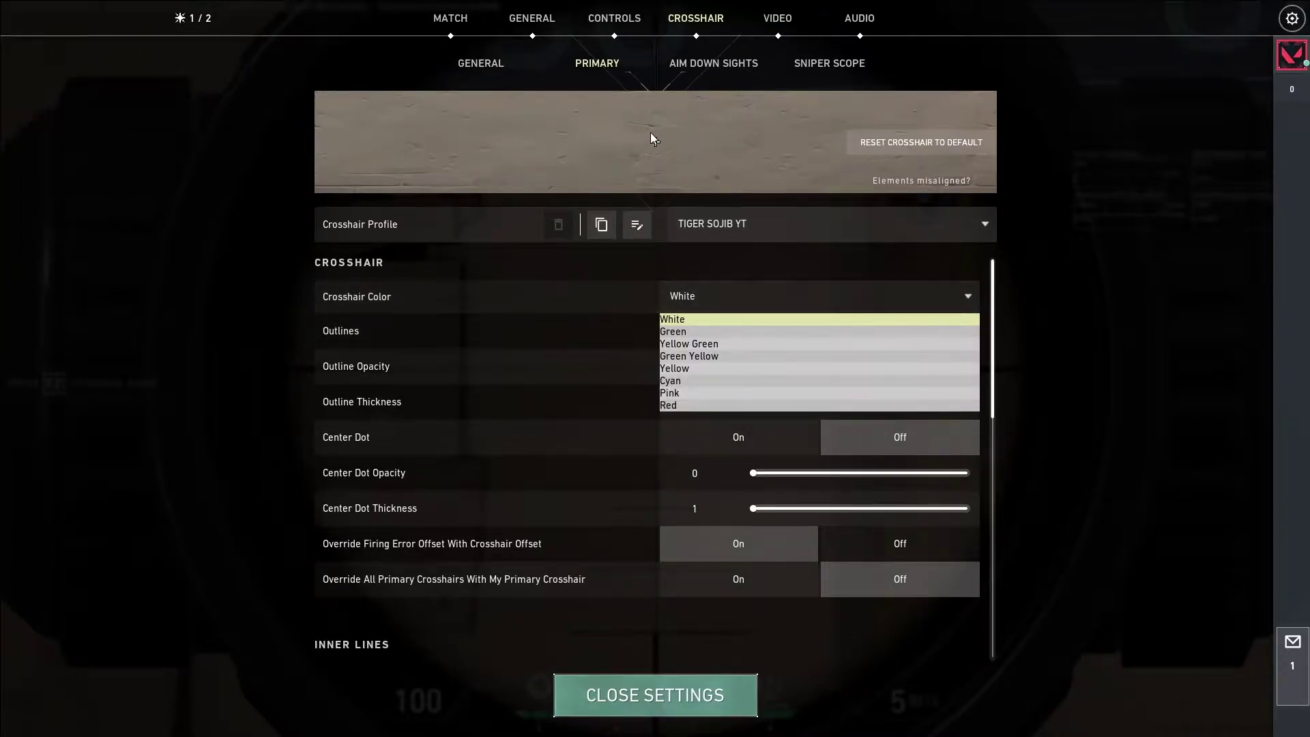
click(693, 331)
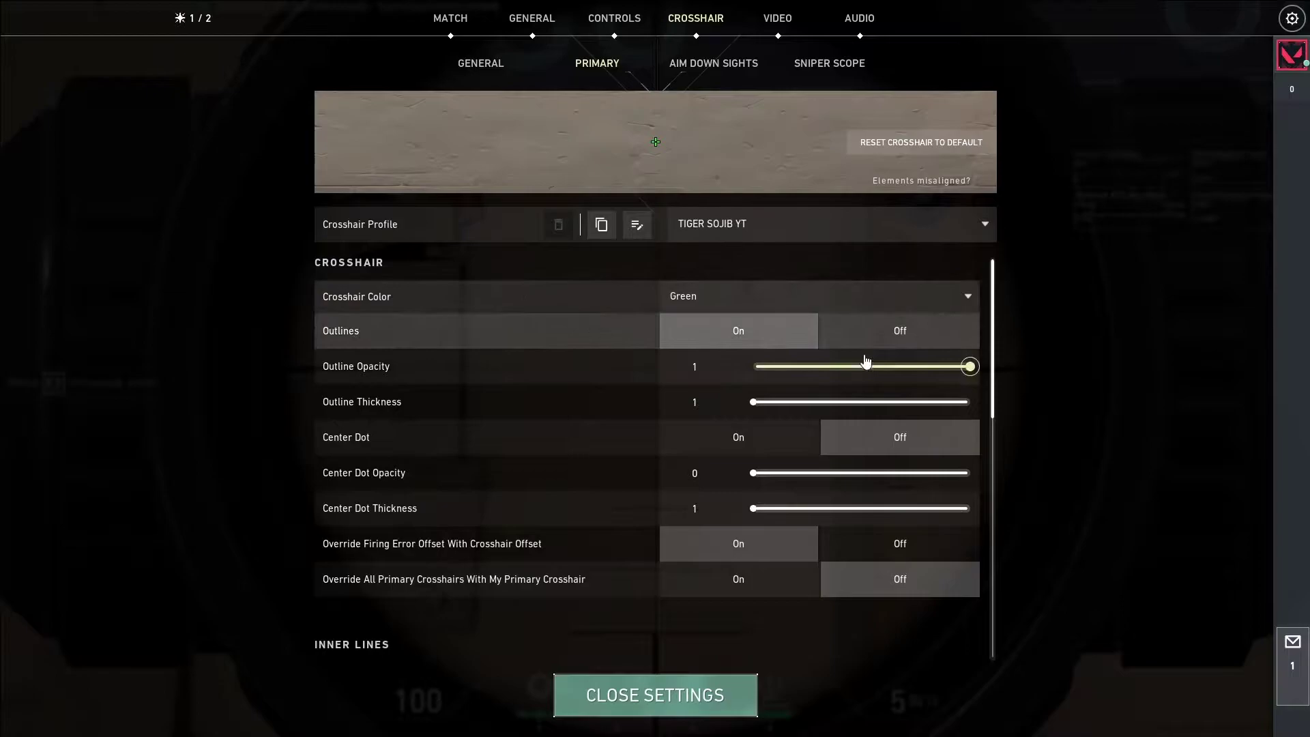
click(964, 301)
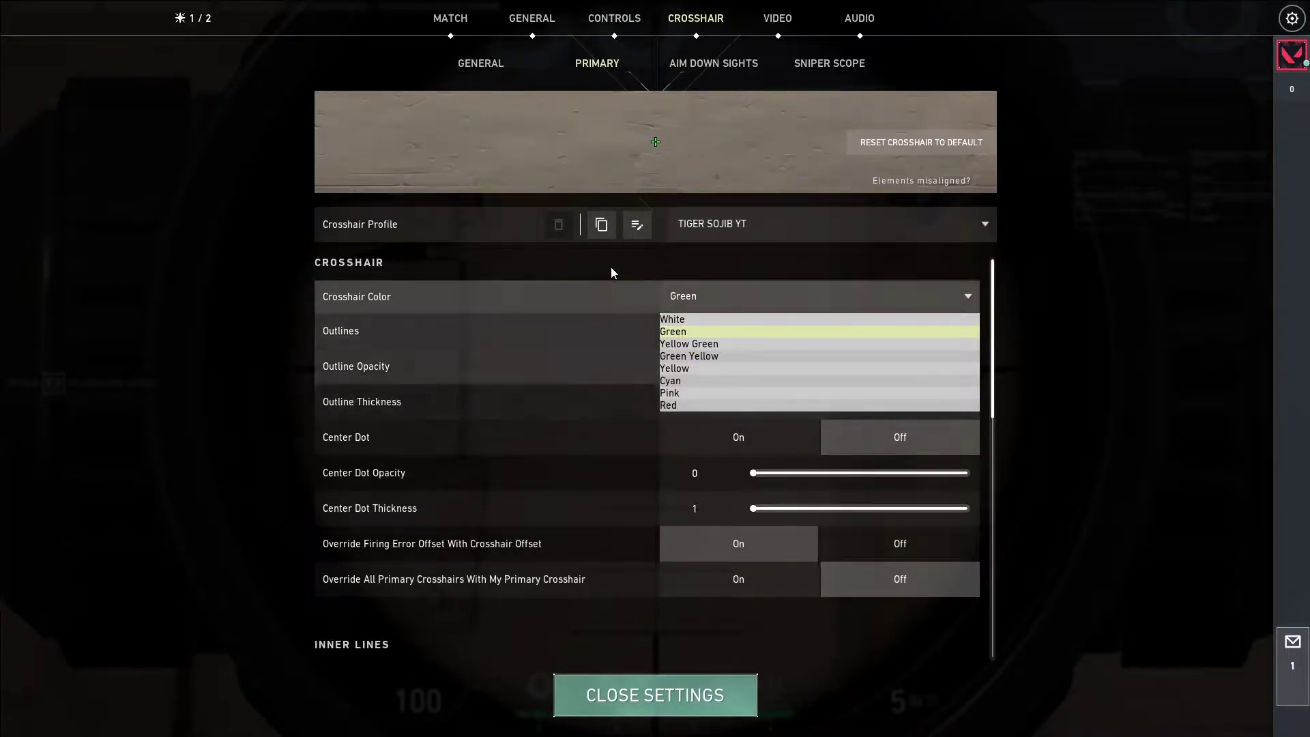
click(810, 258)
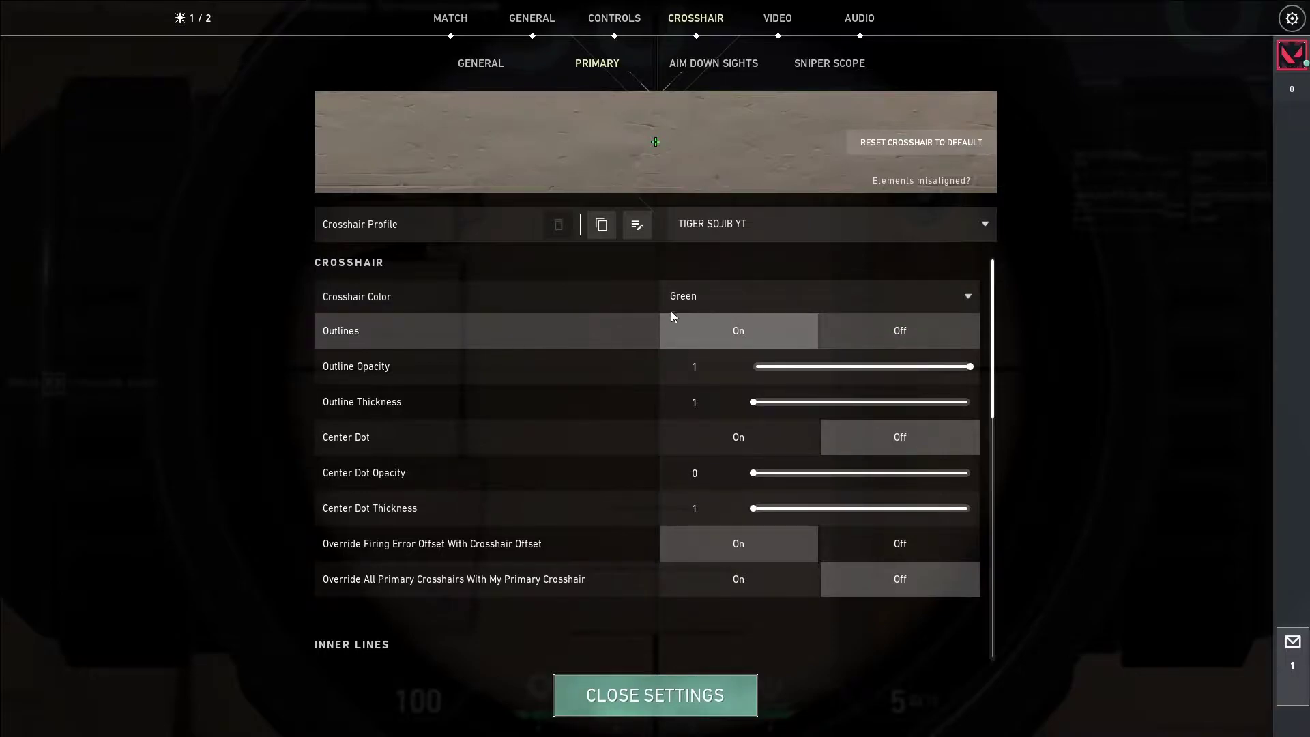
Turn off the primary crosshair outlines, return to the range and leave the Marshal's scope view.
click(912, 329)
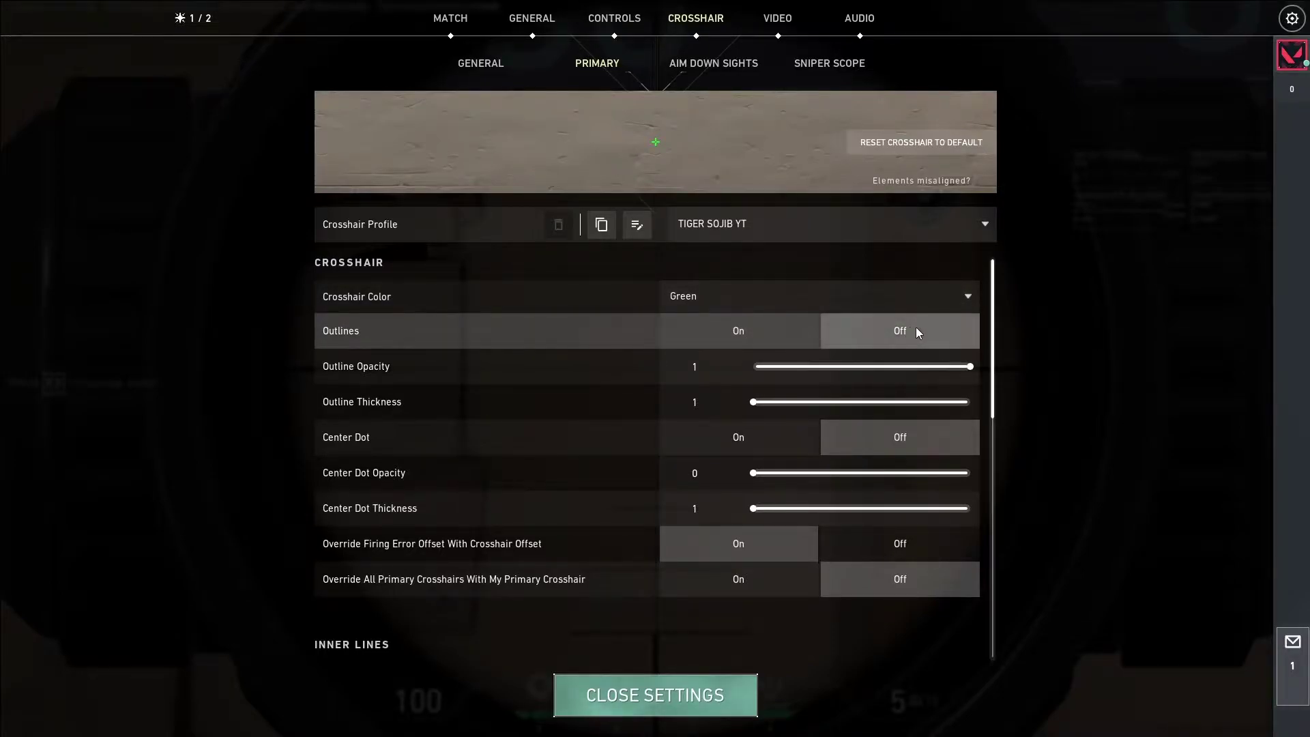
key(Escape)
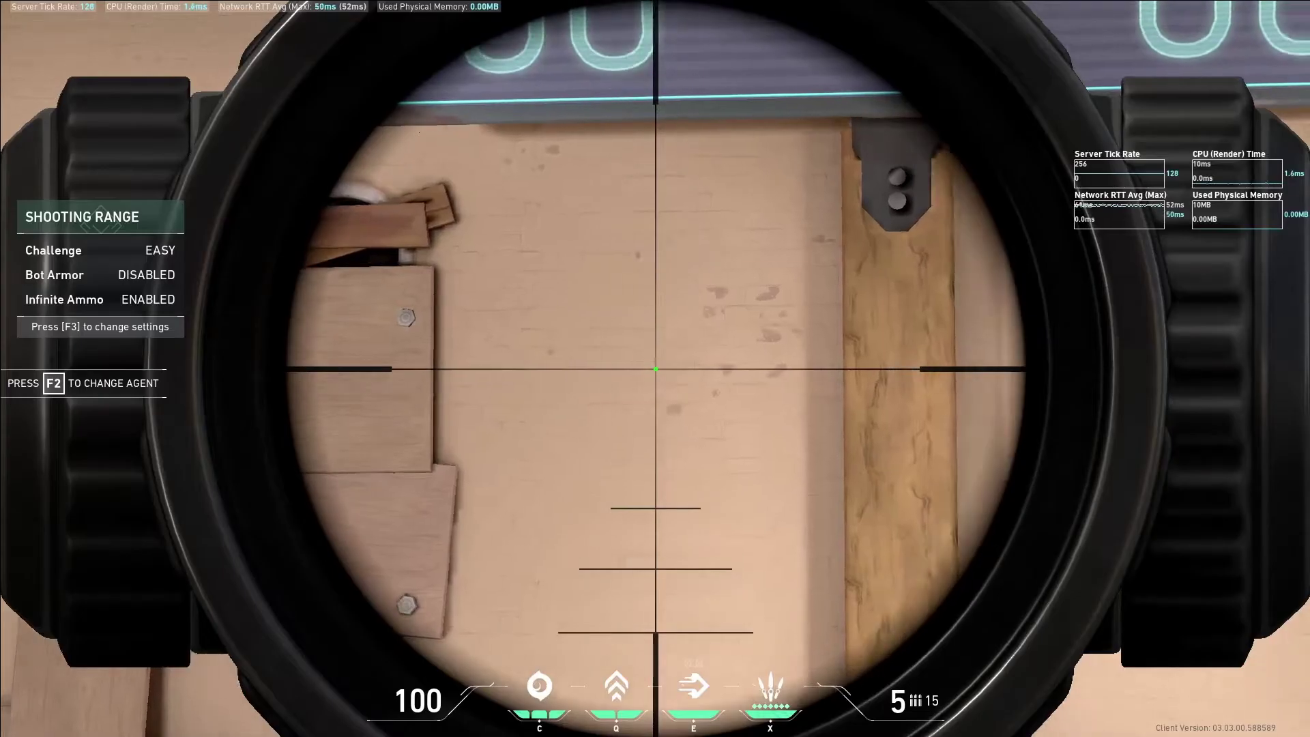
key(Escape)
key(Escape)
right_click(655, 369)
Buy the Phantom rifle to view the primary crosshair in the range.
key(b)
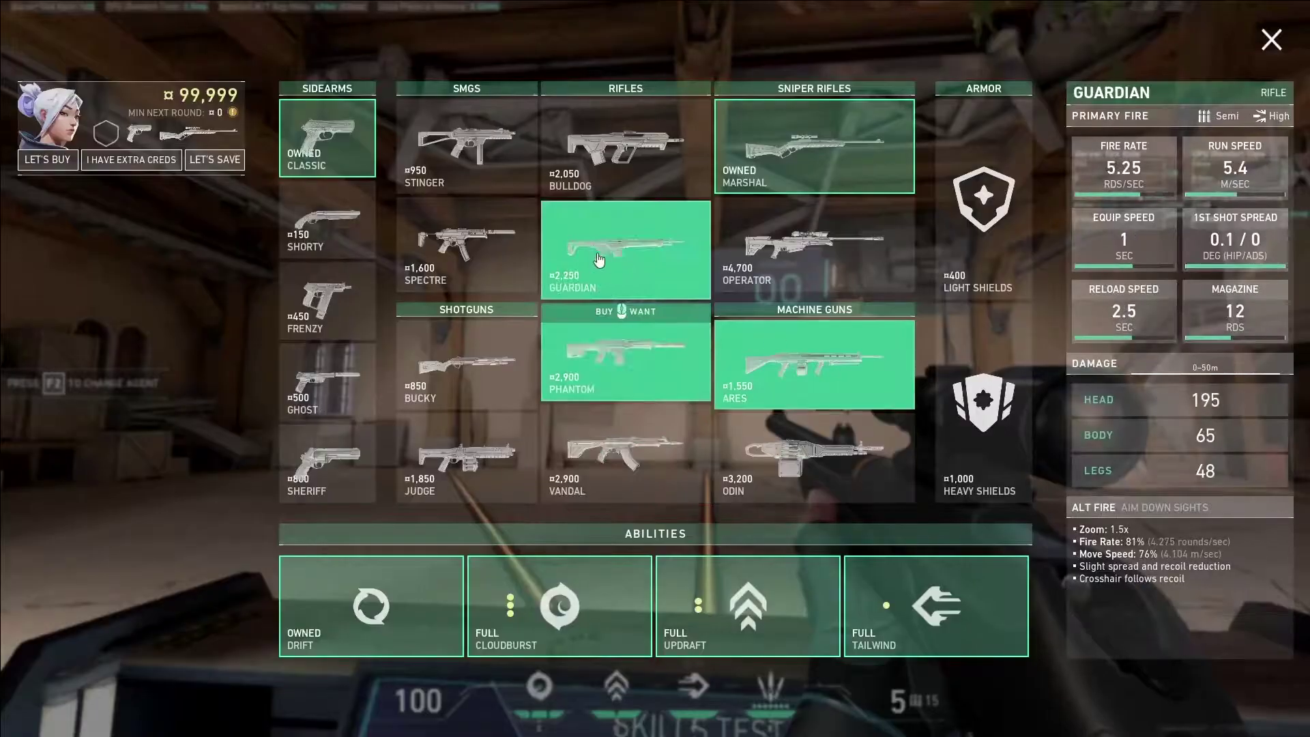
click(618, 352)
key(b)
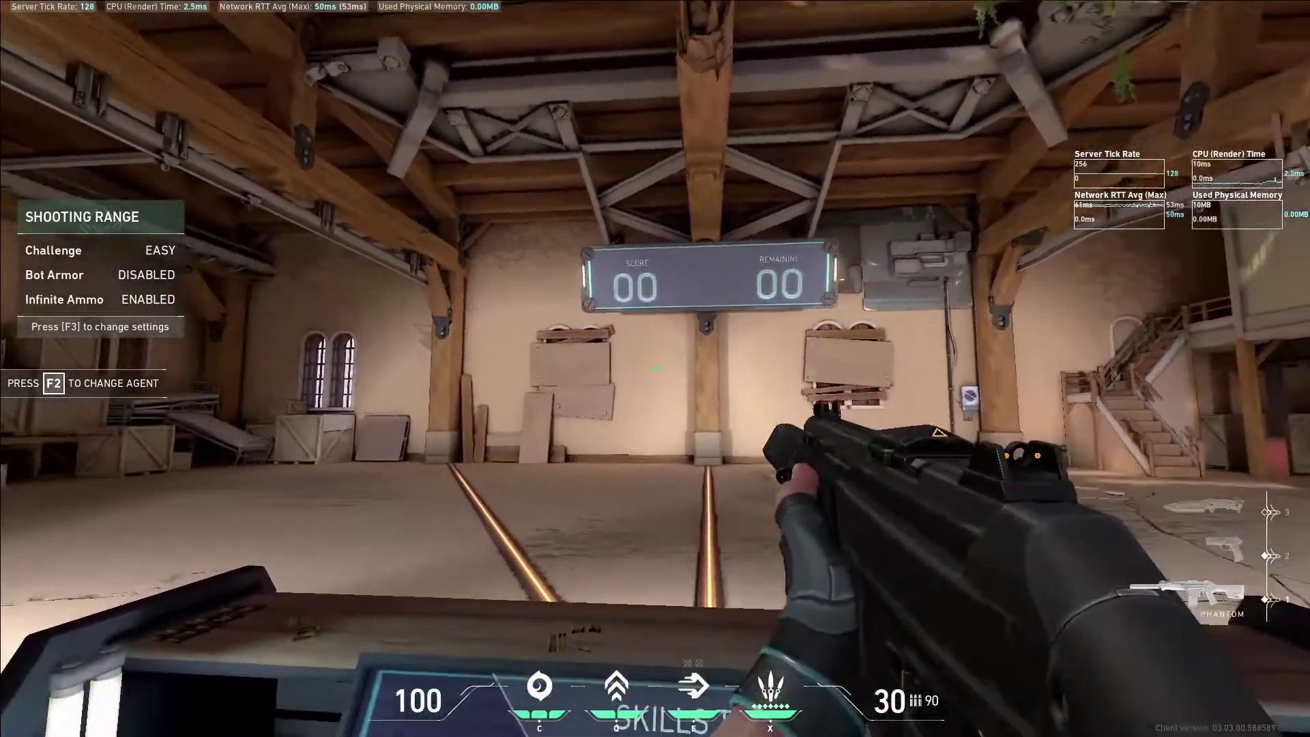
Turn the primary crosshair outlines on, check them while aiming down the Phantom's sights, and reopen the crosshair settings.
key(Escape)
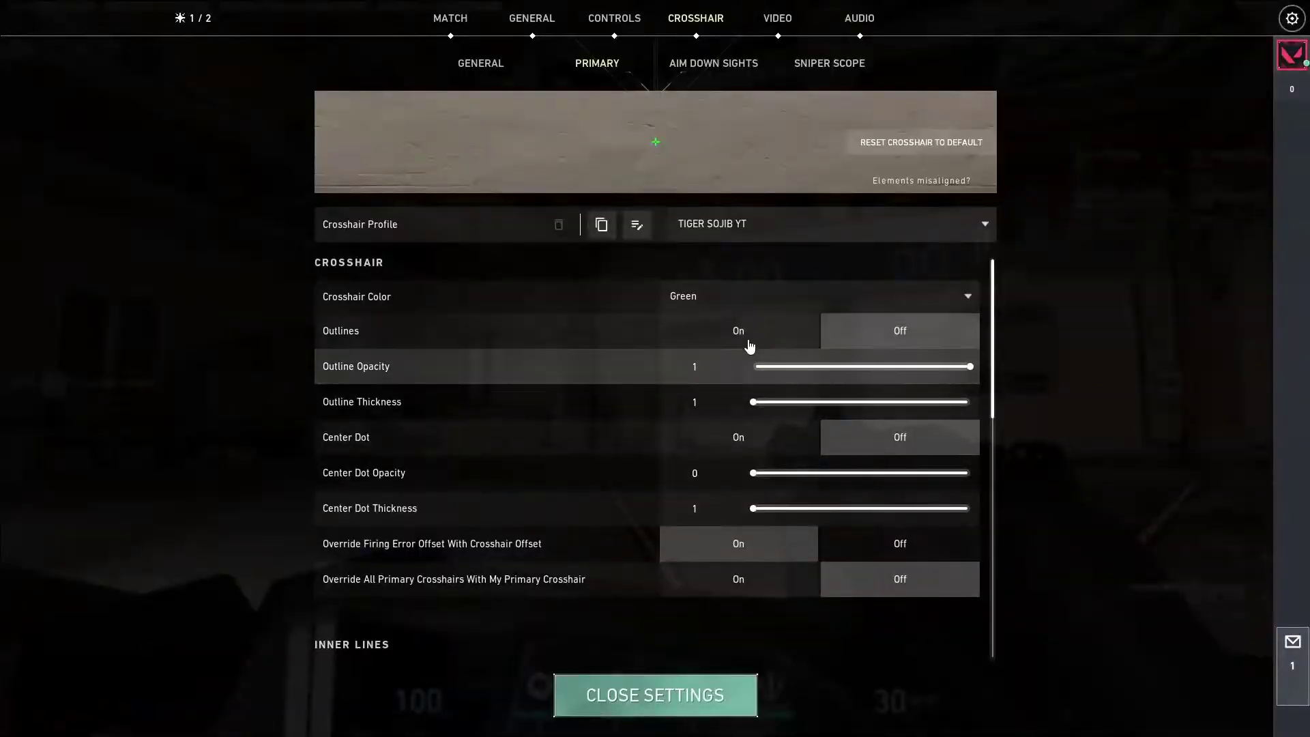
click(741, 333)
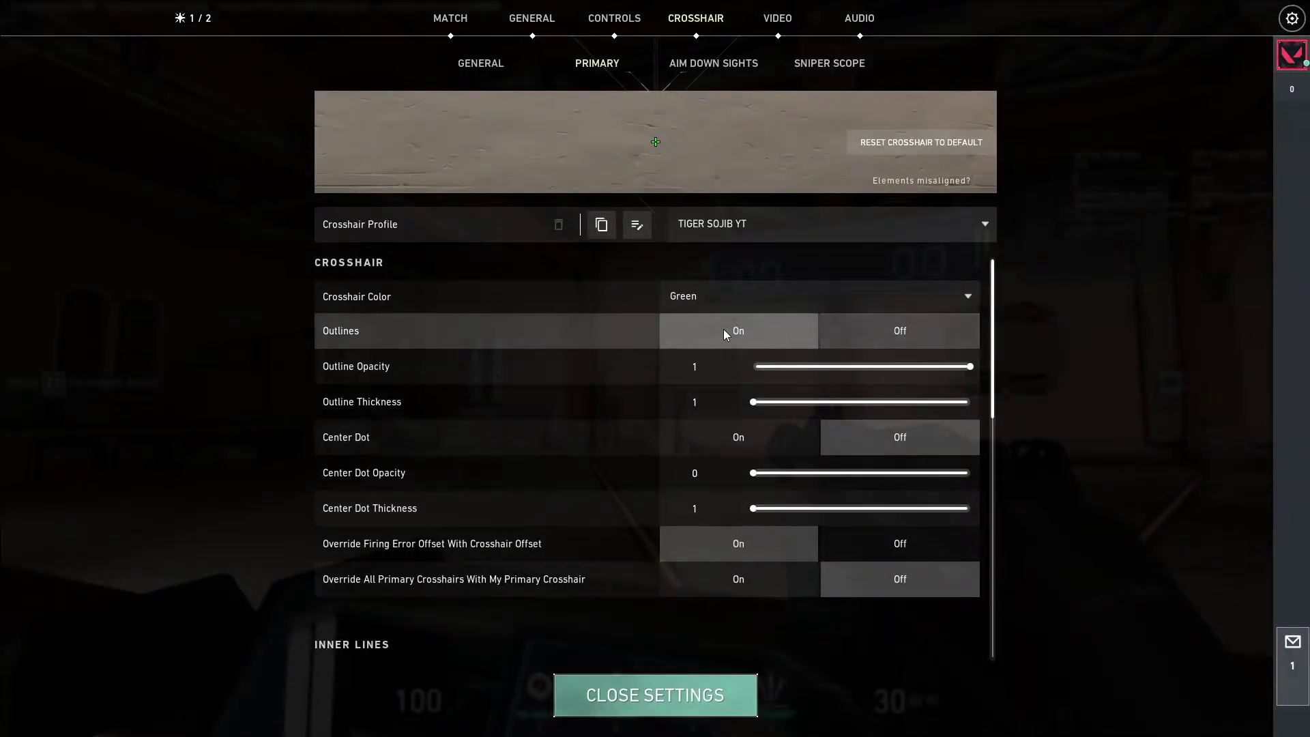
key(Escape)
right_click(655, 369)
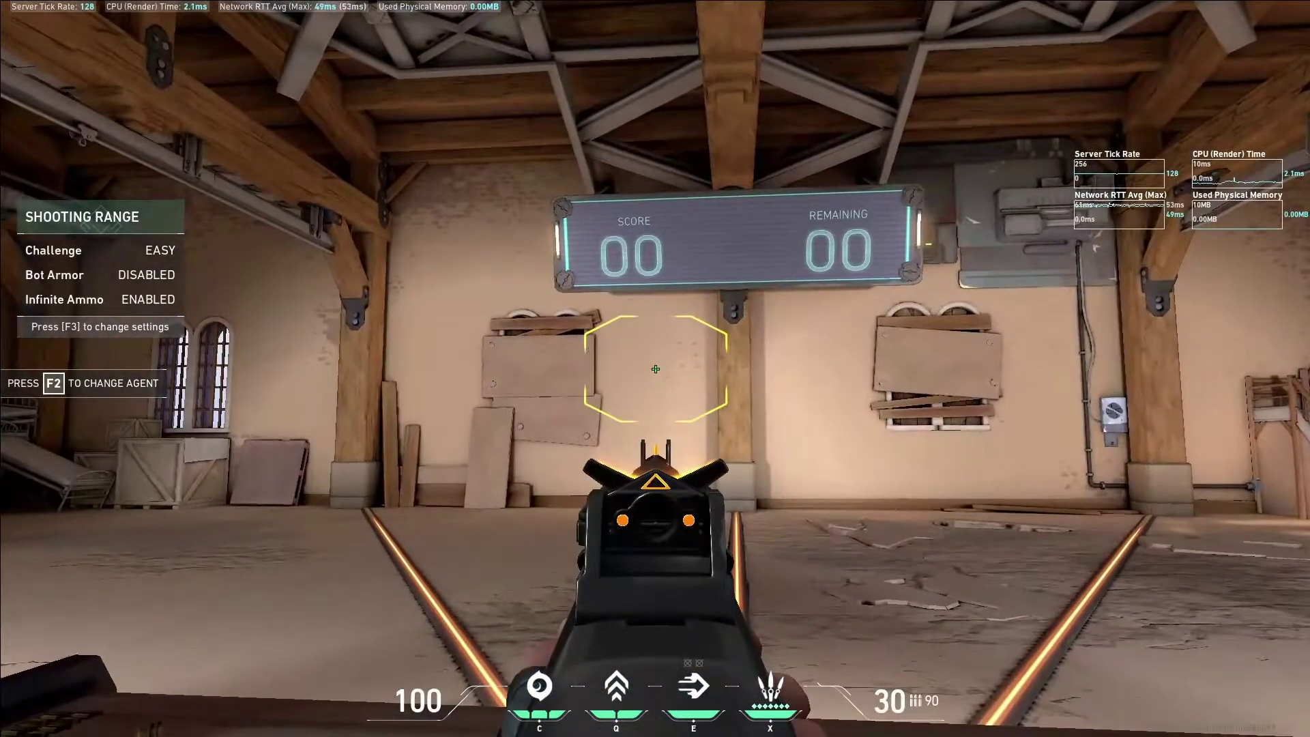
key(Escape)
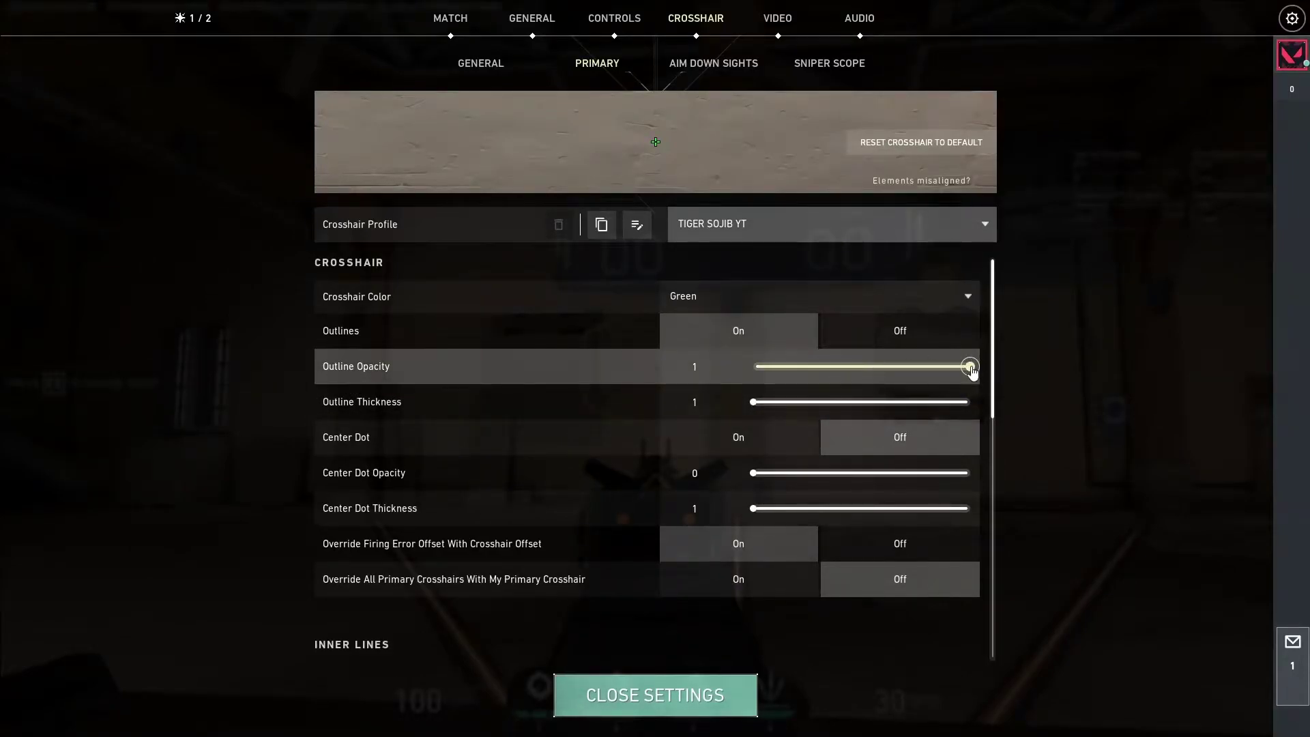
Try lower outline opacities for the primary crosshair, restore the outline opacity to 1 and check the crosshair in the range.
drag(971, 371, 751, 376)
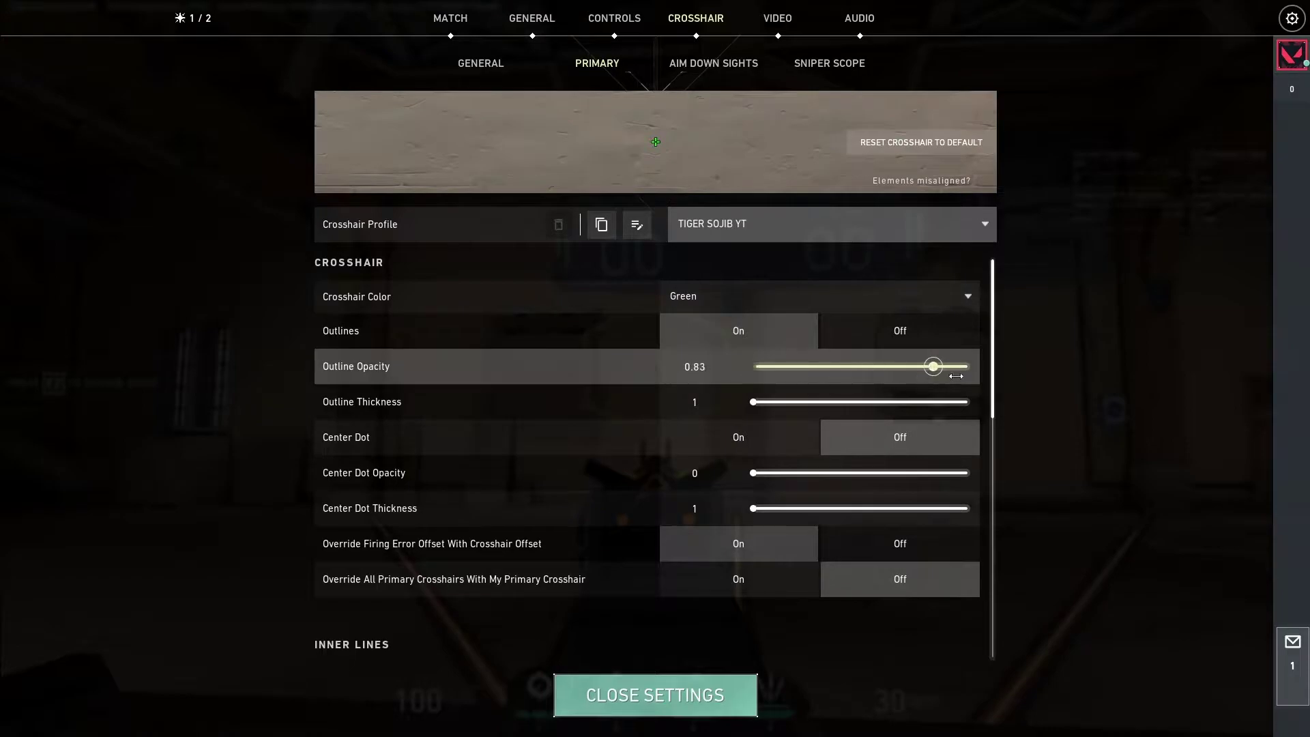
drag(956, 376, 1025, 377)
key(Escape)
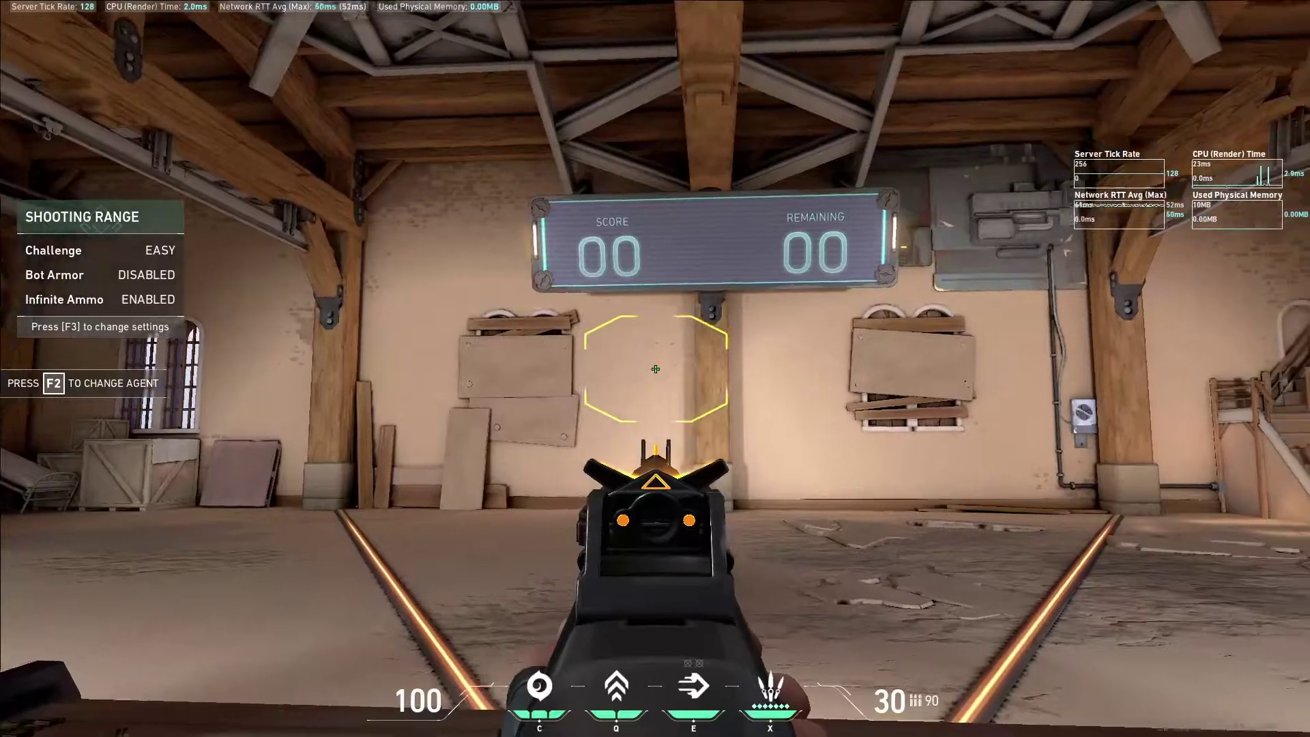
key(Escape)
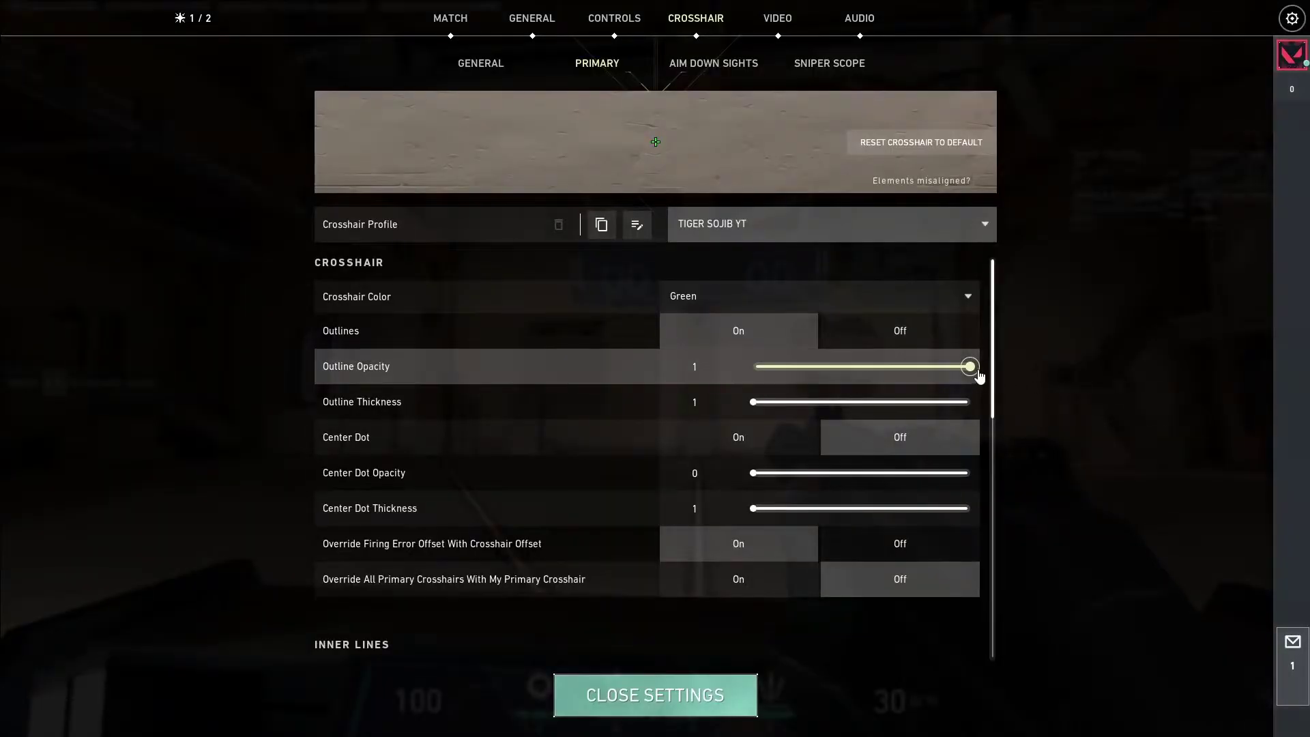
Try an outline opacity of 0 for the primary crosshair in the range and restore the opacity to 1.
drag(980, 376, 655, 374)
key(Escape)
key(Escape)
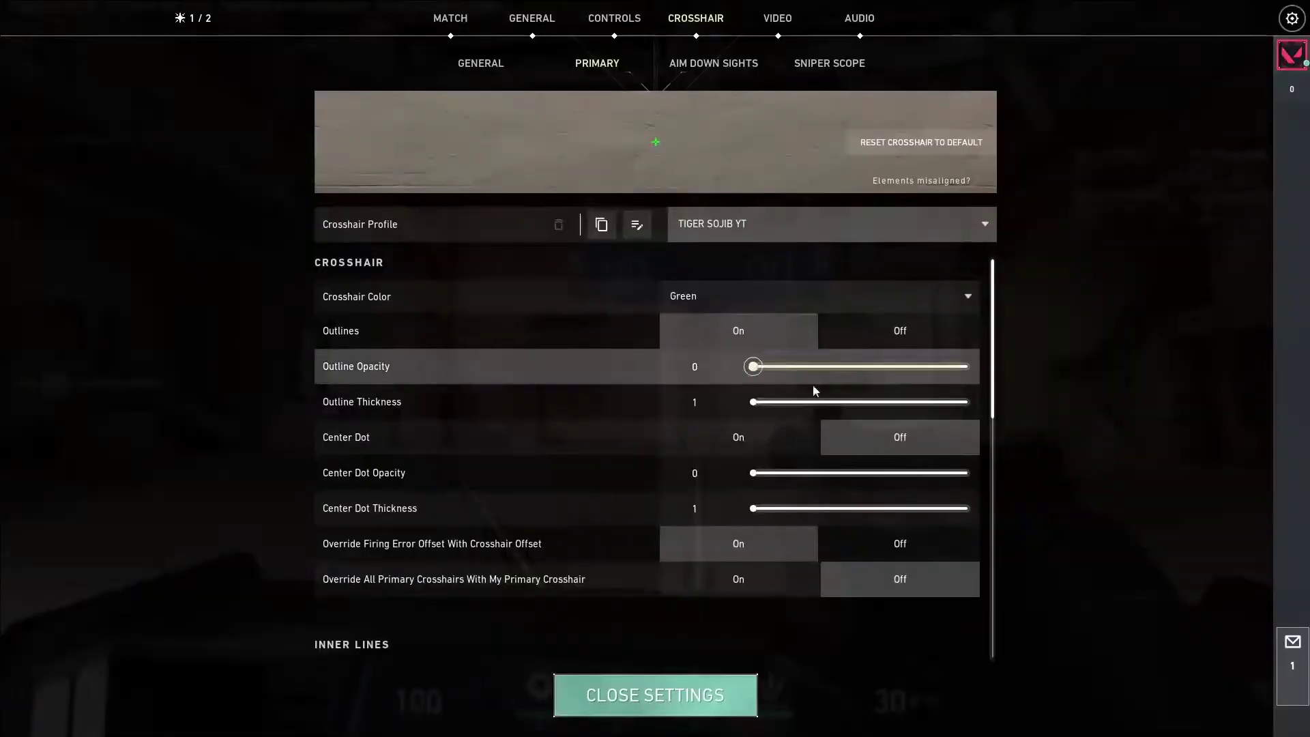
drag(807, 367, 1046, 389)
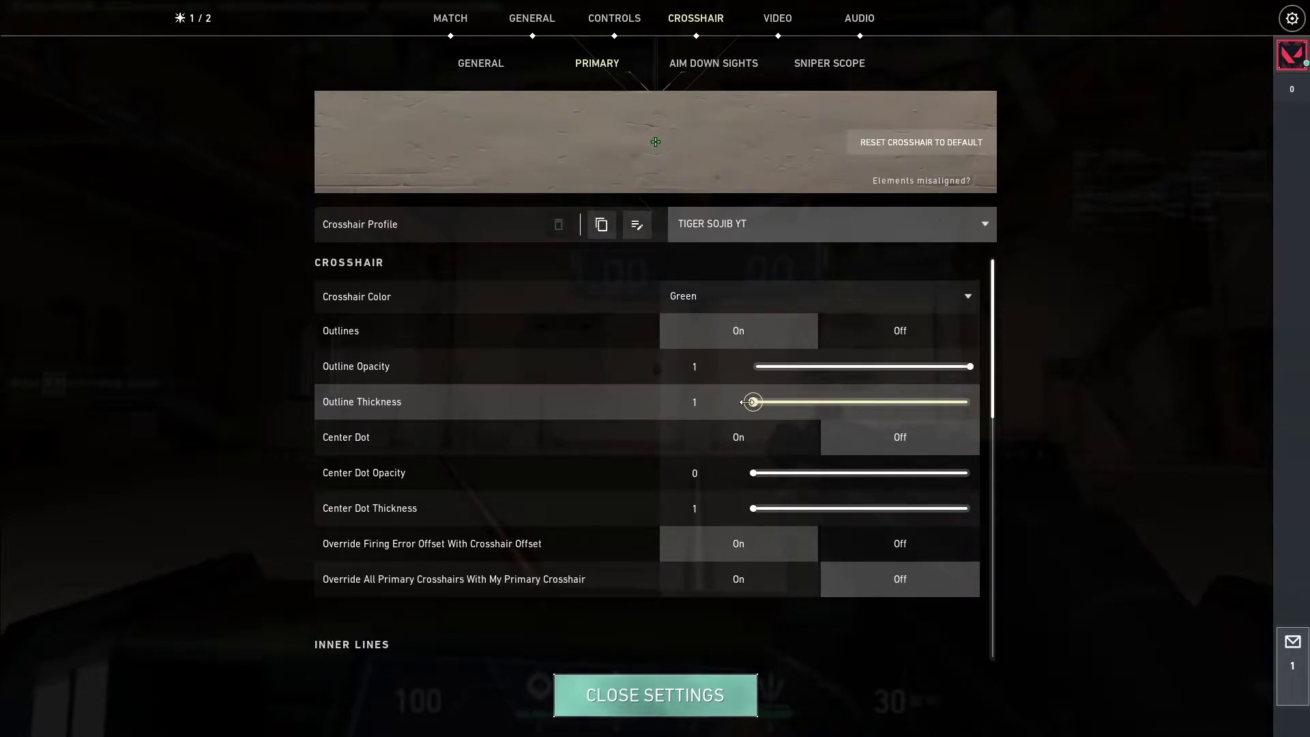
Check a thicker primary crosshair outline in the range and restore the outline thickness to 1.
key(Escape)
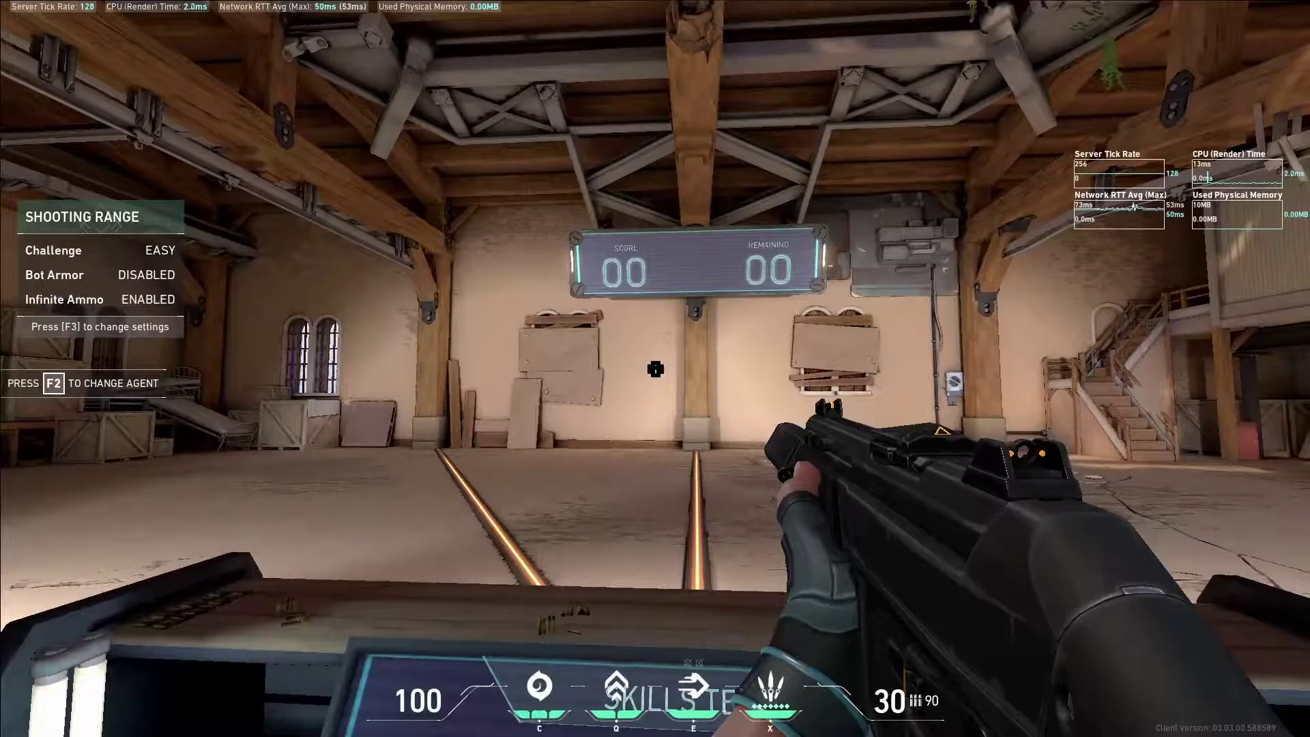
key(Escape)
drag(948, 404, 524, 444)
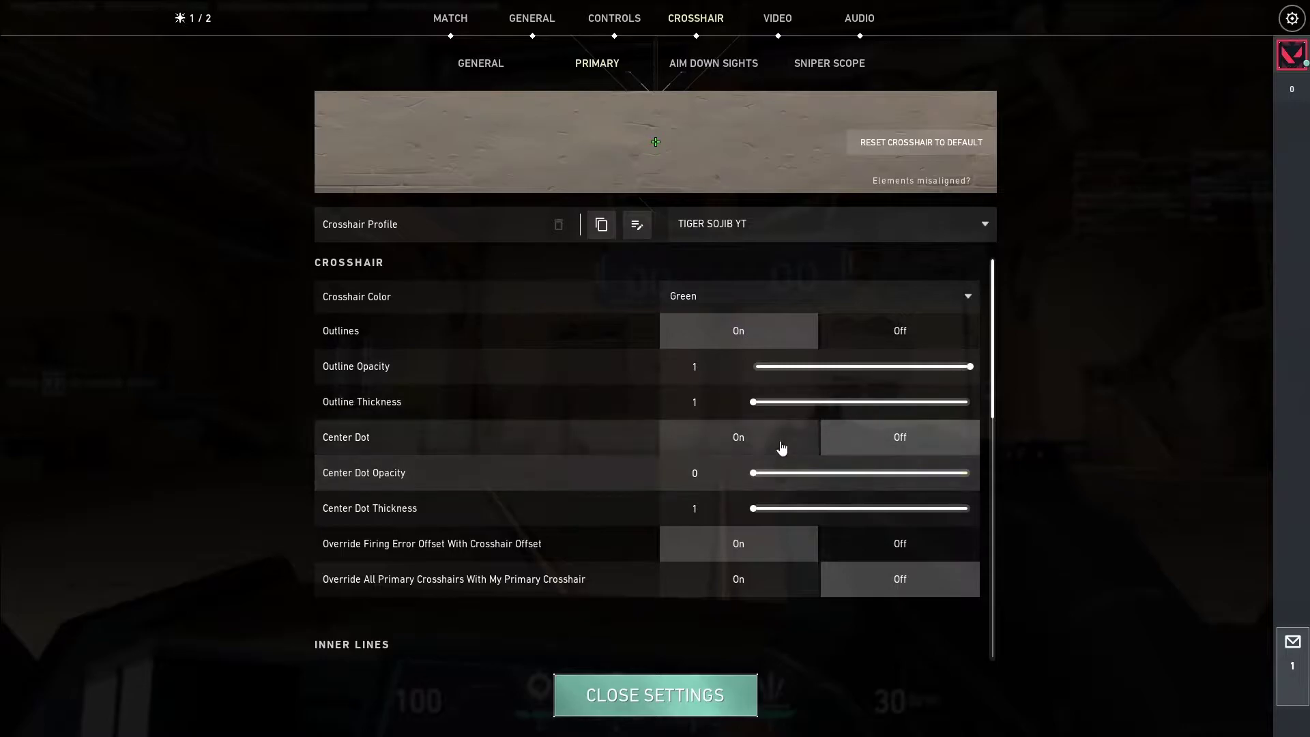
Turn on the center dot, set the inner line length and inner line offset to 5, and check the crosshair in the range.
click(744, 443)
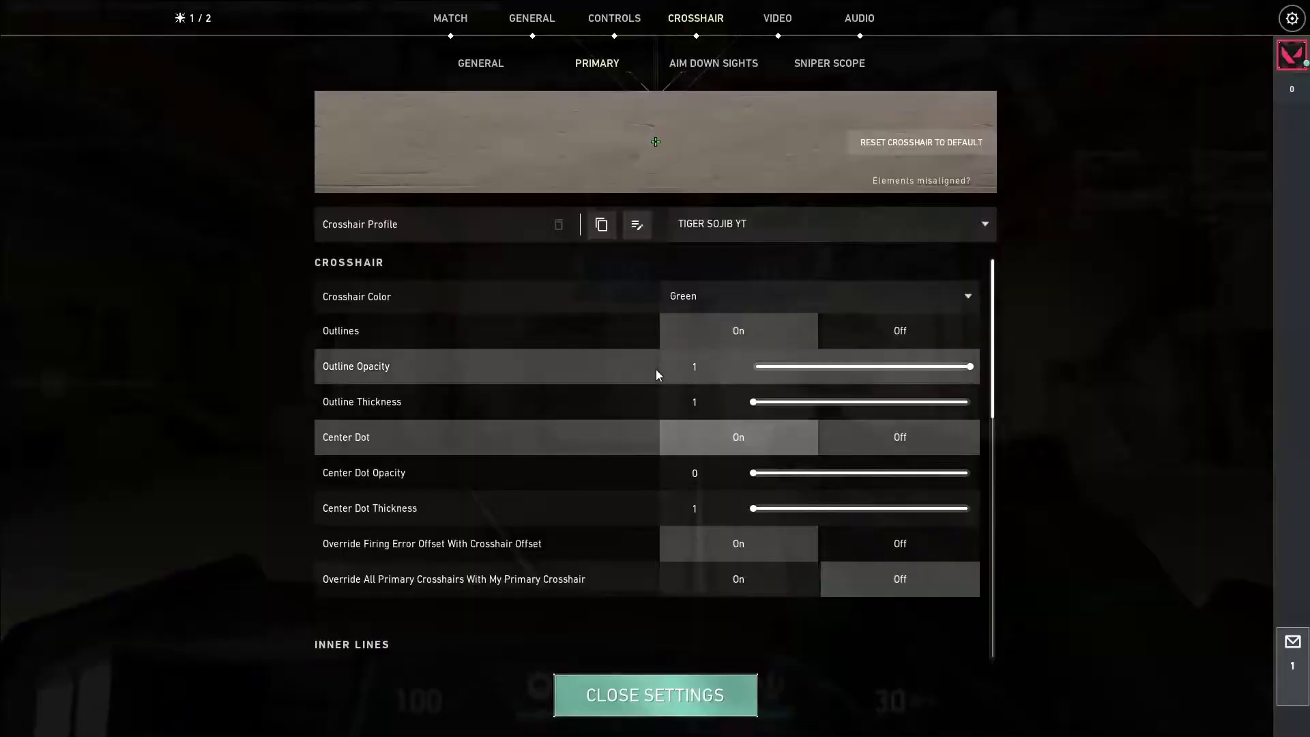
scroll(682, 498, down, 1)
scroll(730, 522, down, 1)
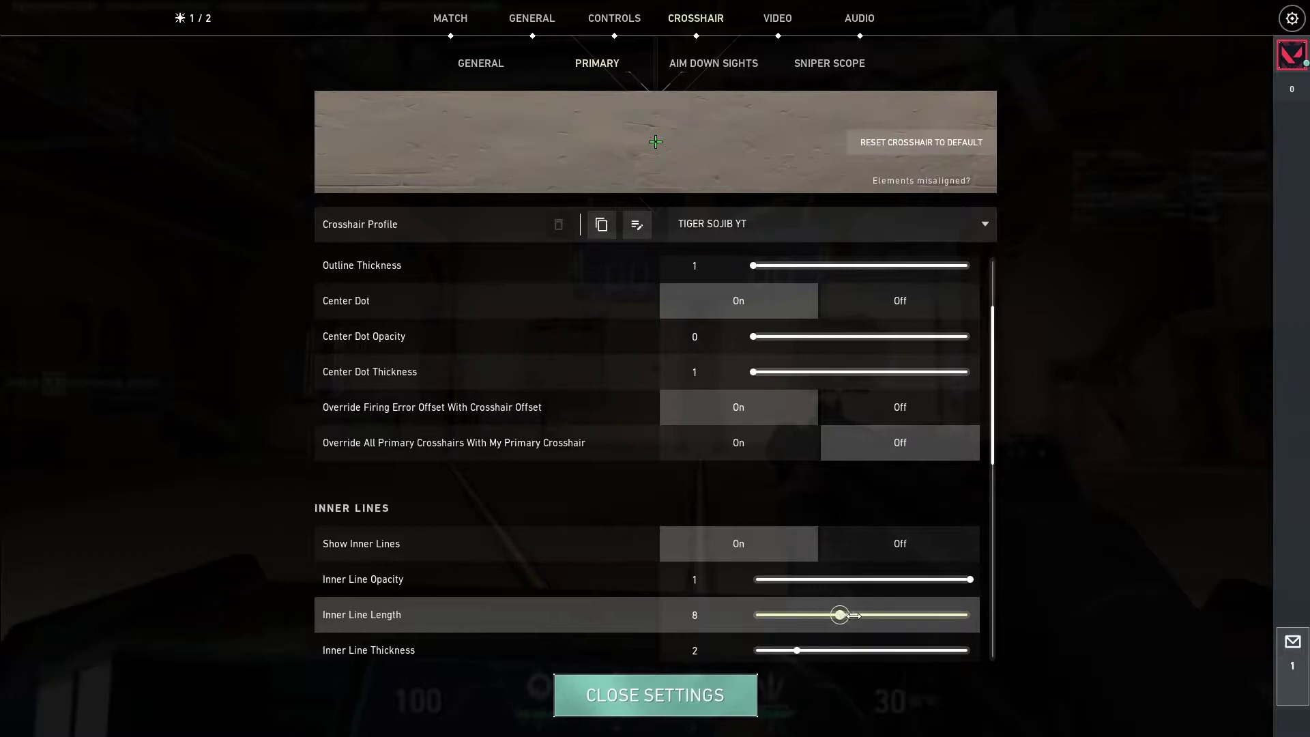
drag(822, 618, 808, 616)
scroll(798, 587, down, 2)
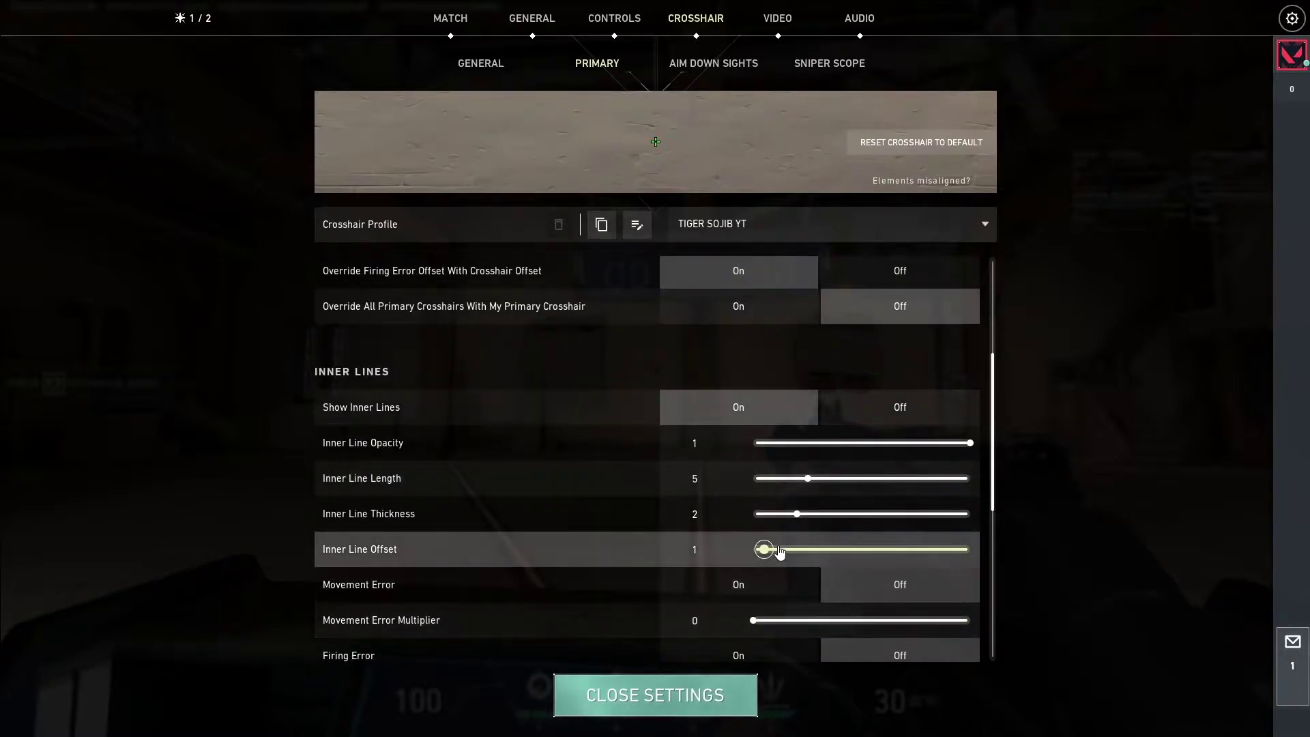
key(Escape)
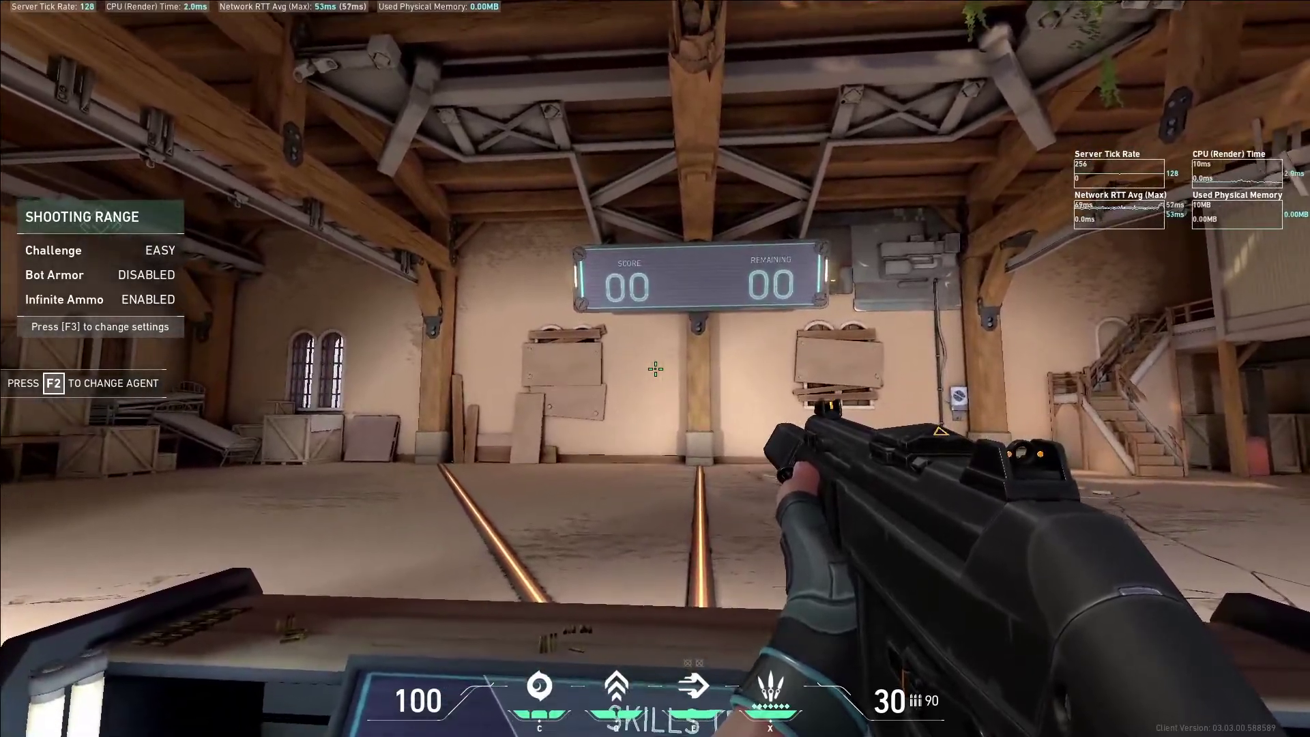
key(Escape)
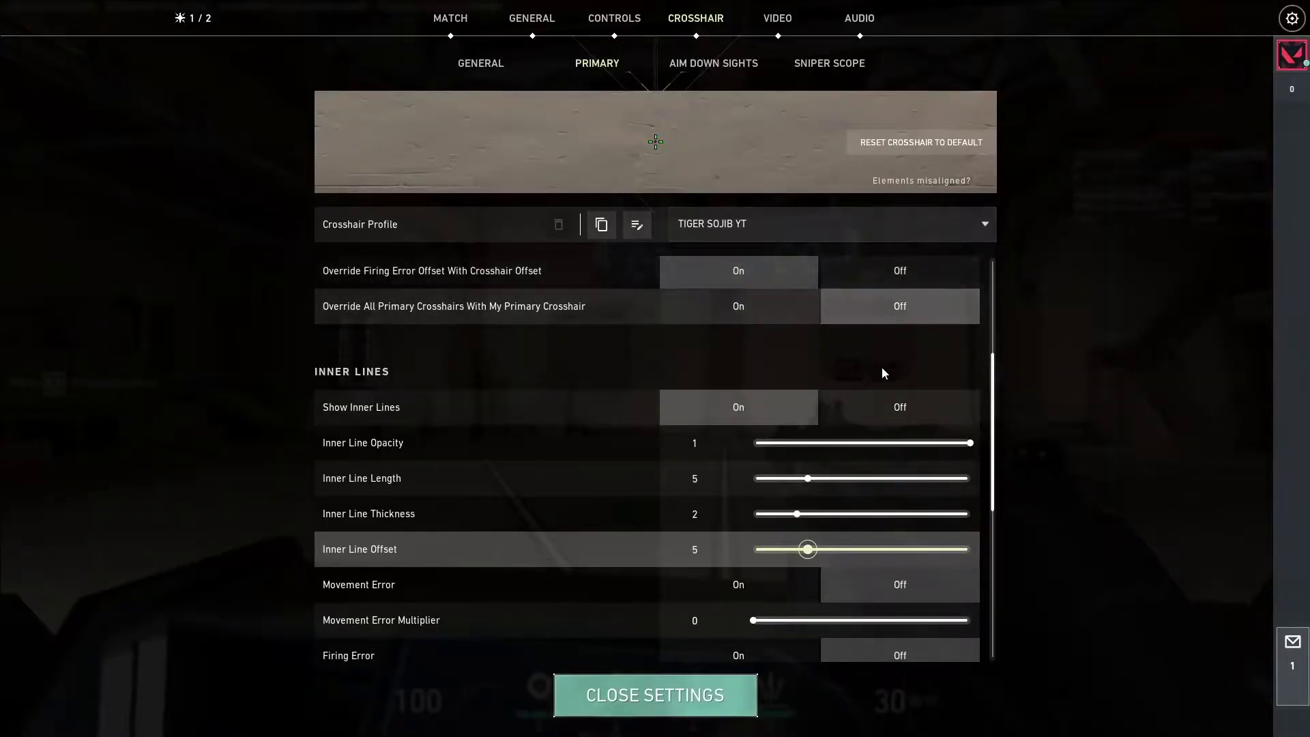
Try the center dot at opacity 1 and thickness 6, restore thickness 1, and turn the dot off with opacity 0.
scroll(881, 369, up, 2)
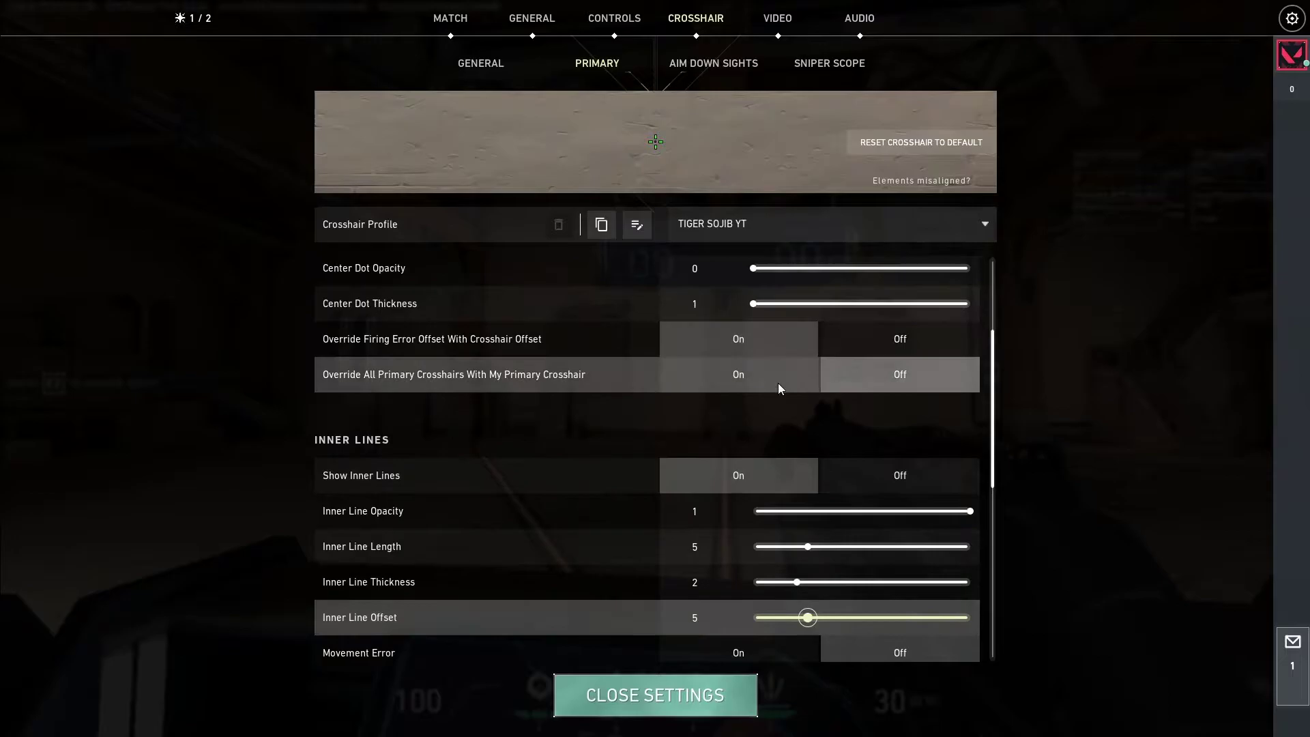
scroll(777, 399, up, 5)
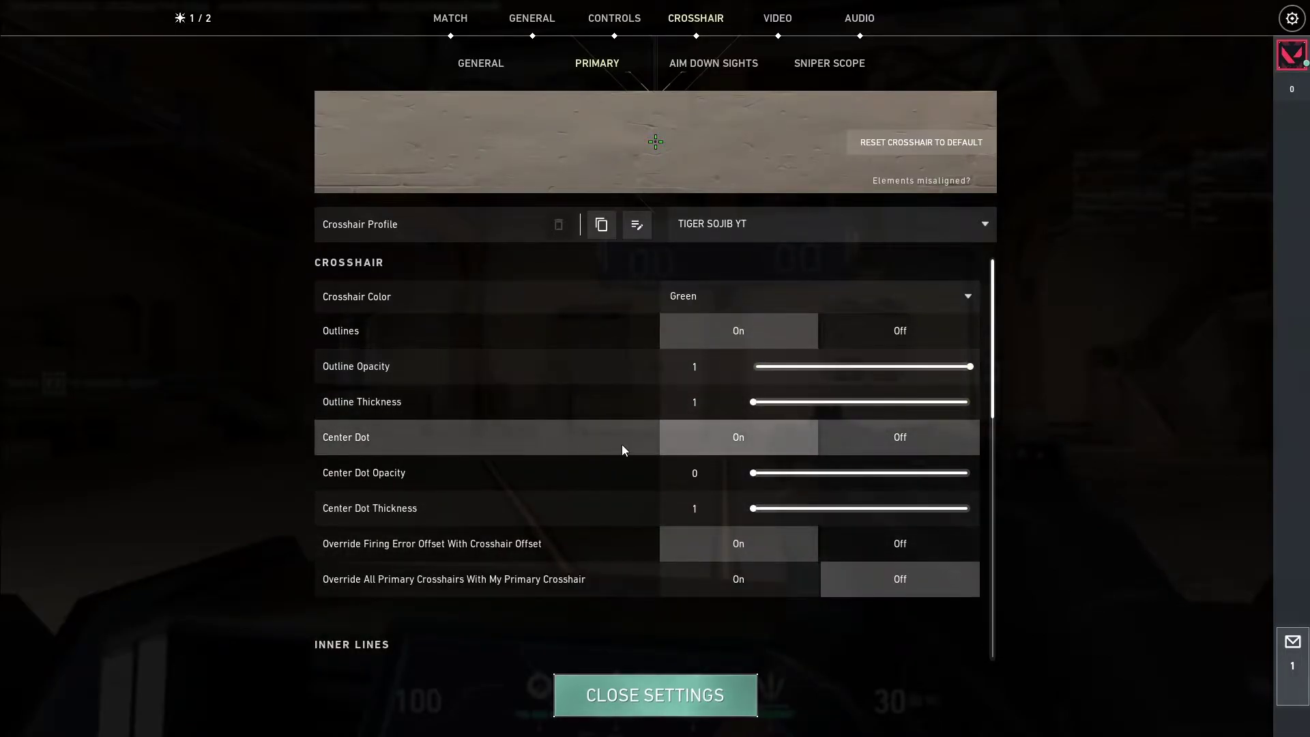
scroll(621, 444, down, 2)
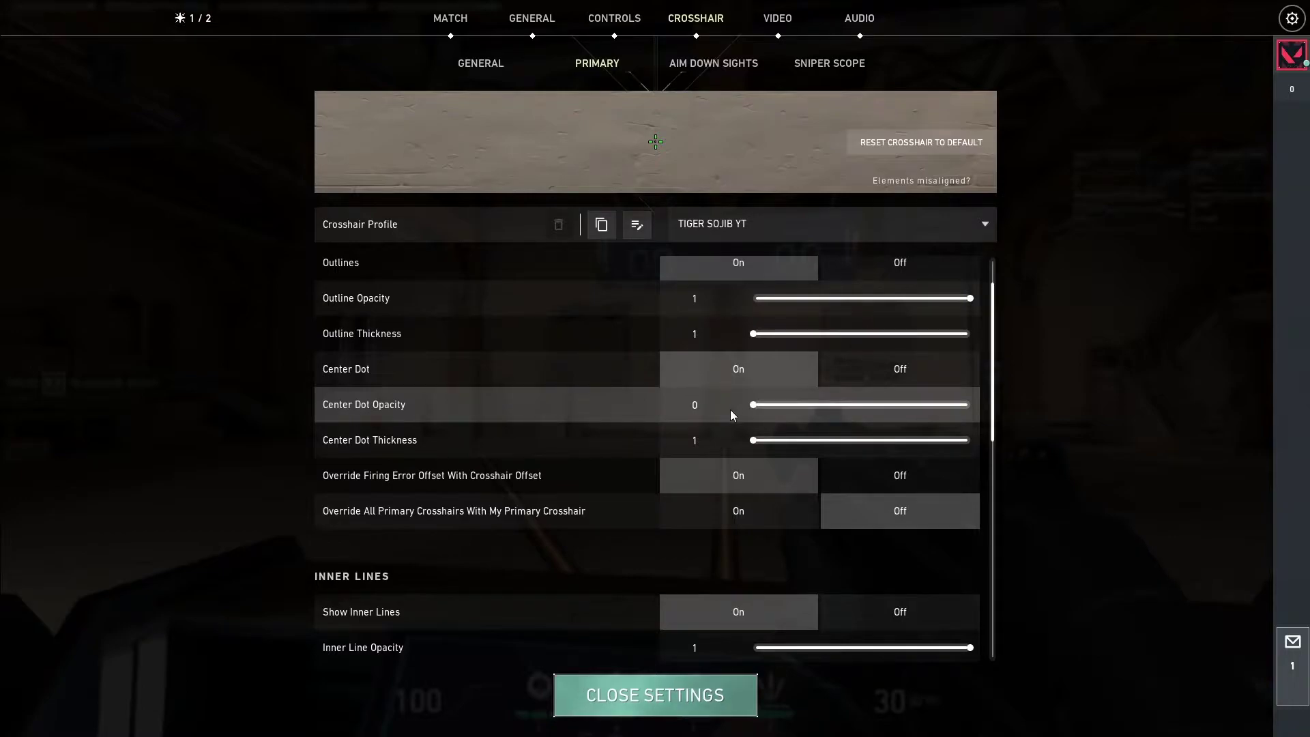
drag(753, 404, 1097, 381)
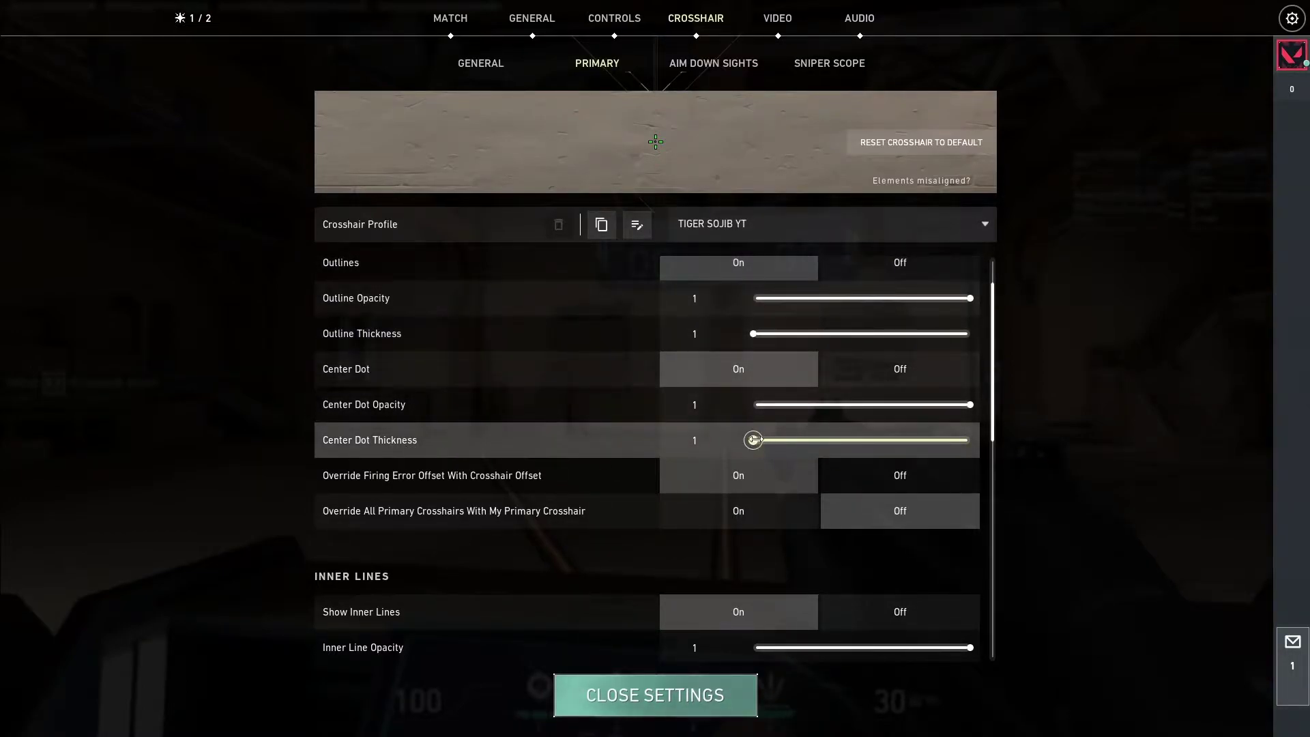
drag(743, 447, 931, 456)
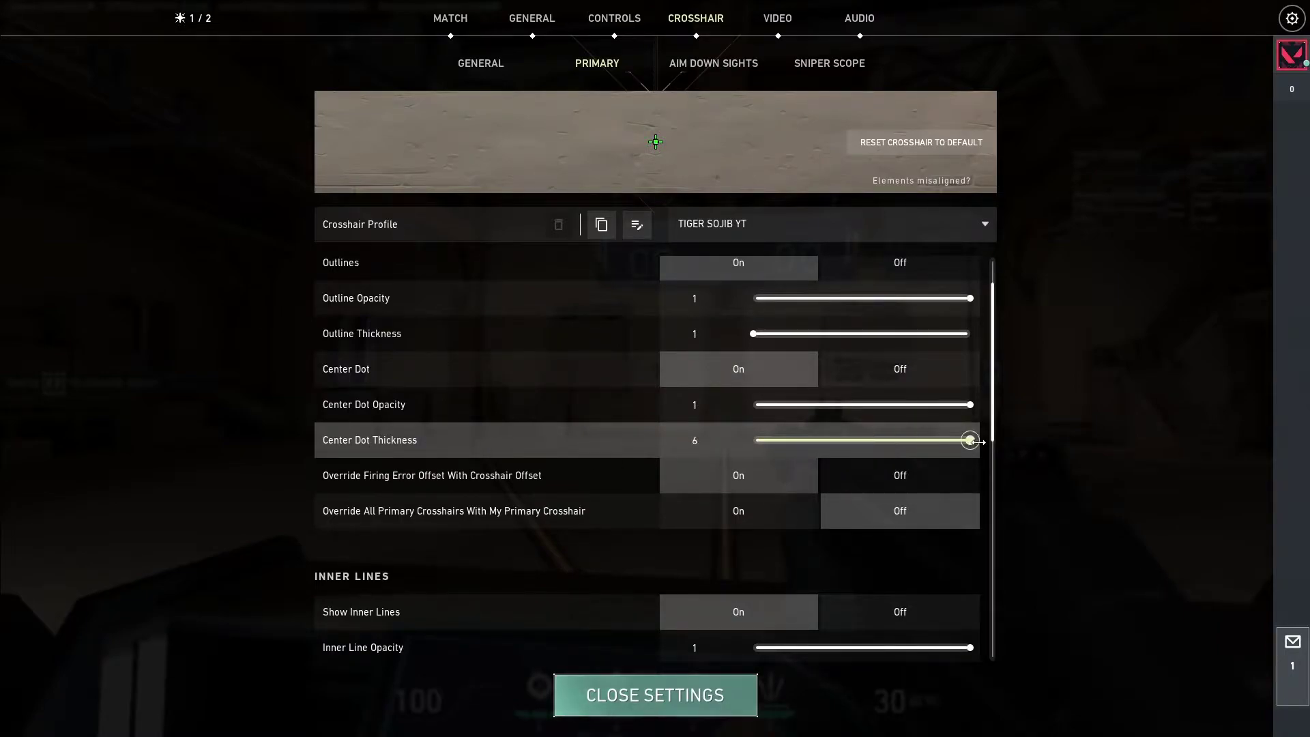
drag(971, 442, 1035, 455)
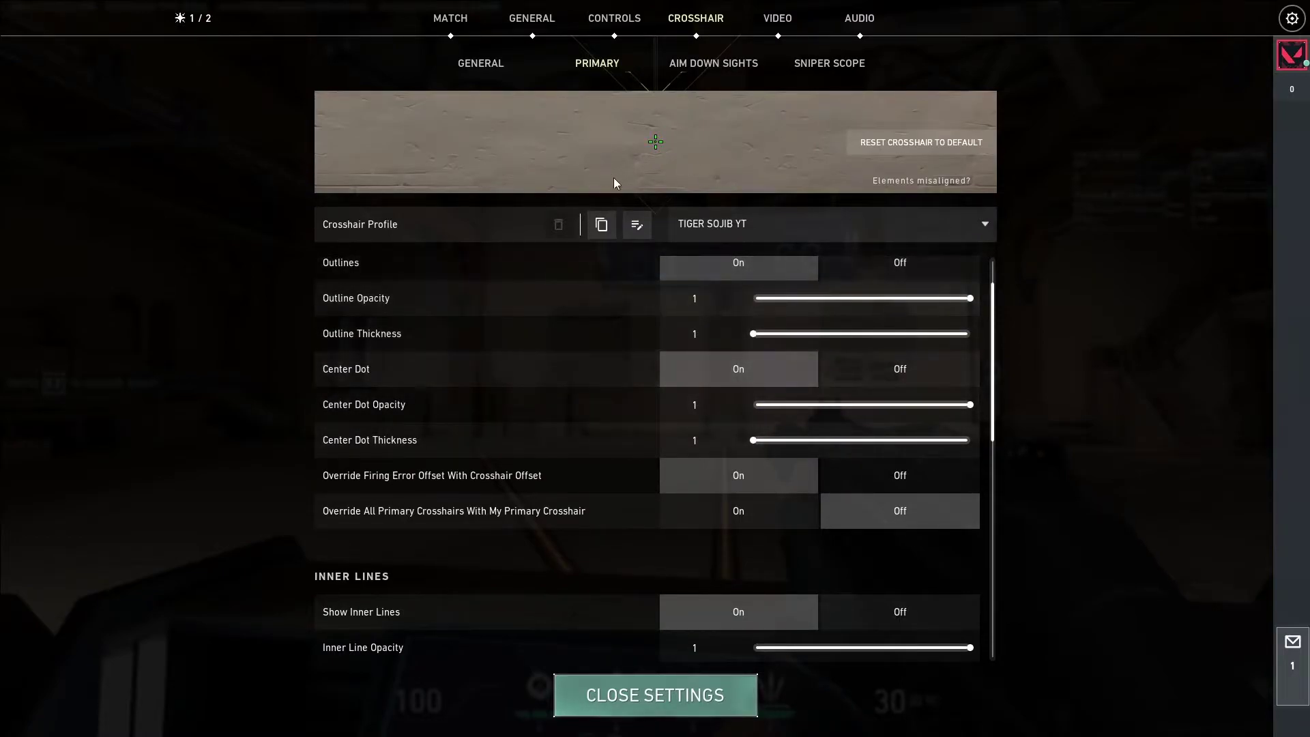
click(898, 369)
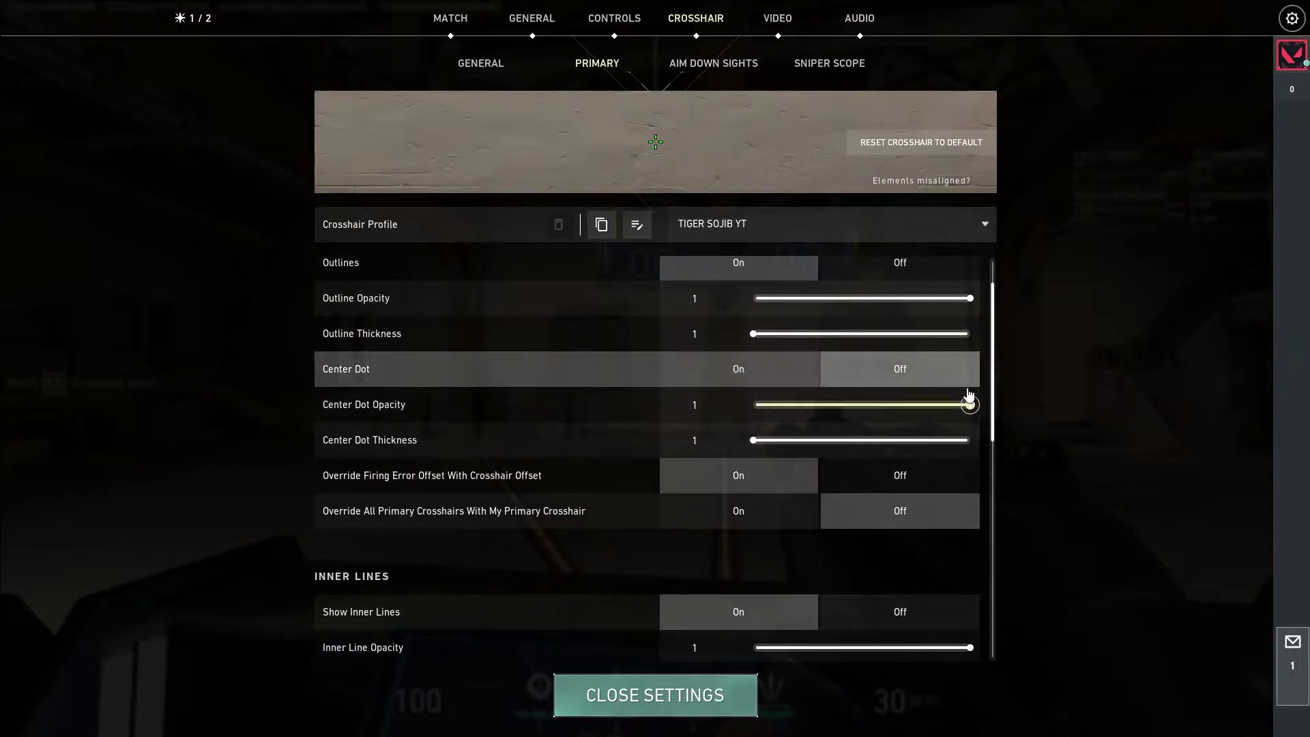
drag(970, 405, 754, 405)
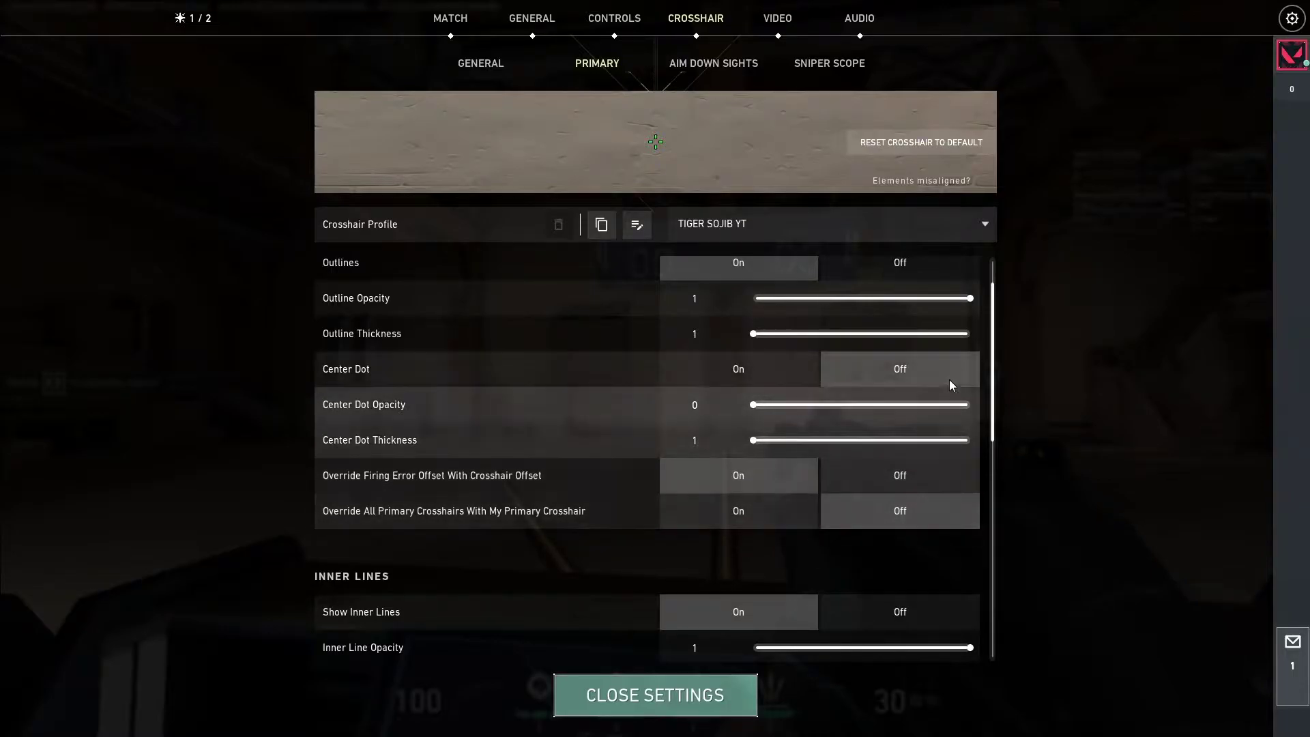
Hide the inner lines of the primary crosshair, check the range view, show them again and compare the result in the range.
scroll(739, 474, down, 2)
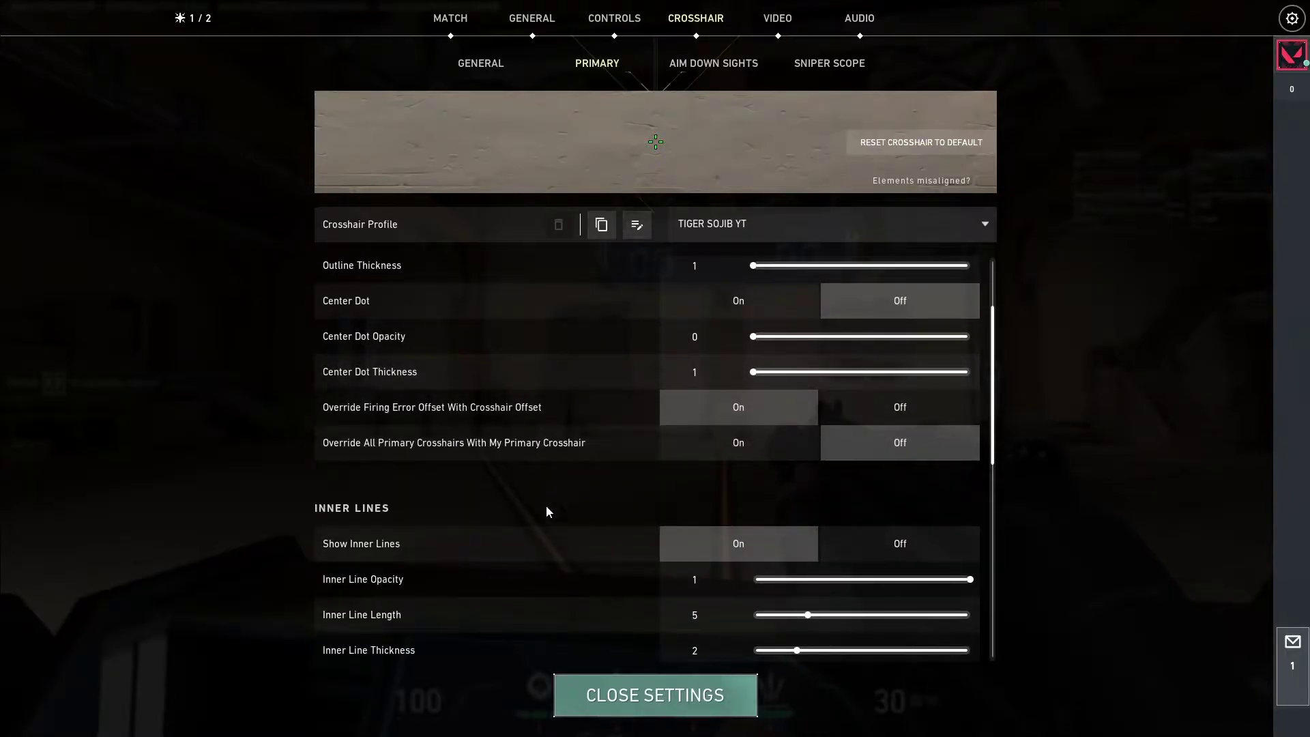
scroll(548, 511, down, 2)
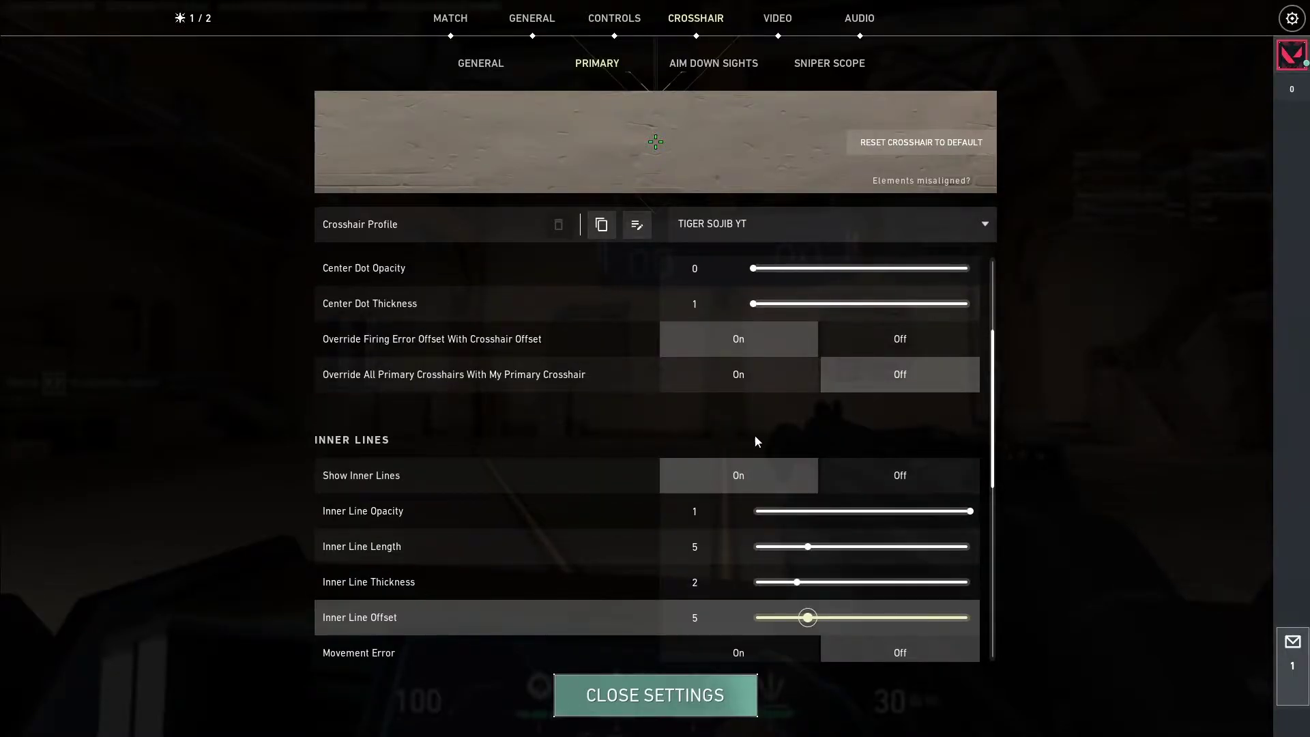
scroll(891, 417, down, 2)
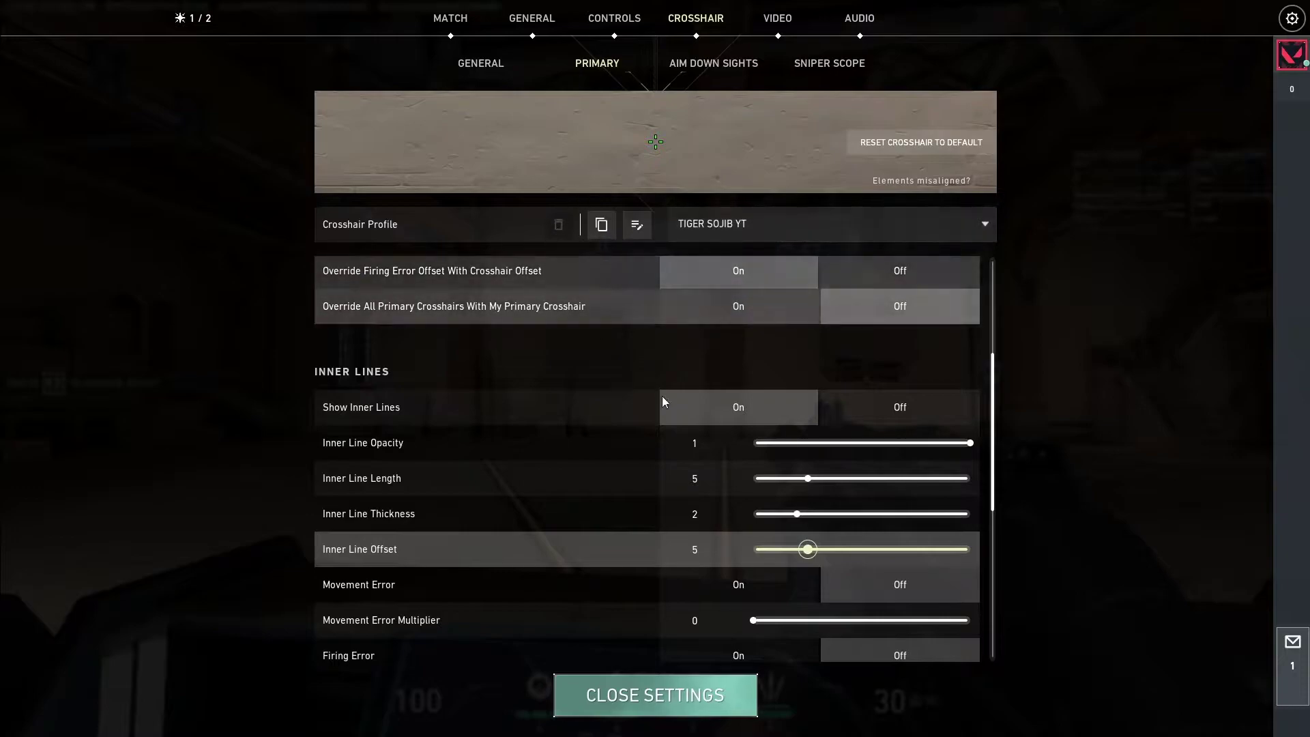
click(858, 410)
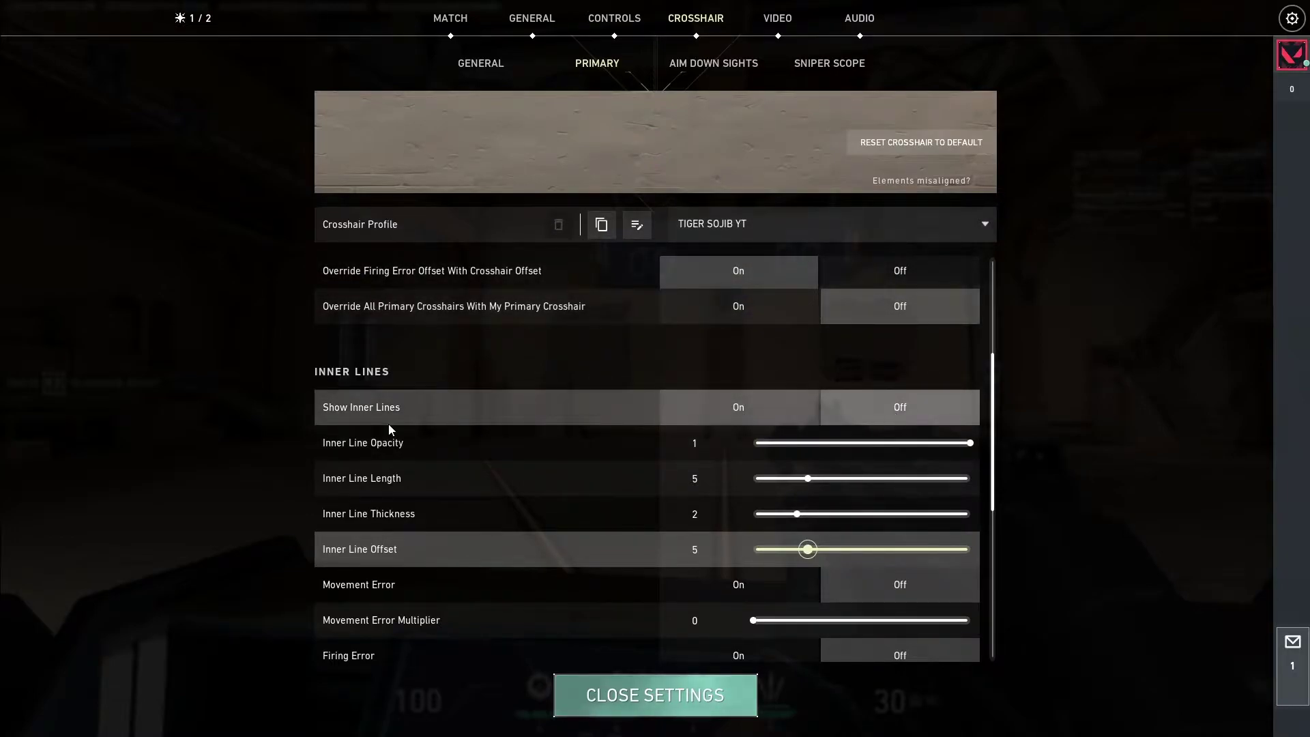
key(Escape)
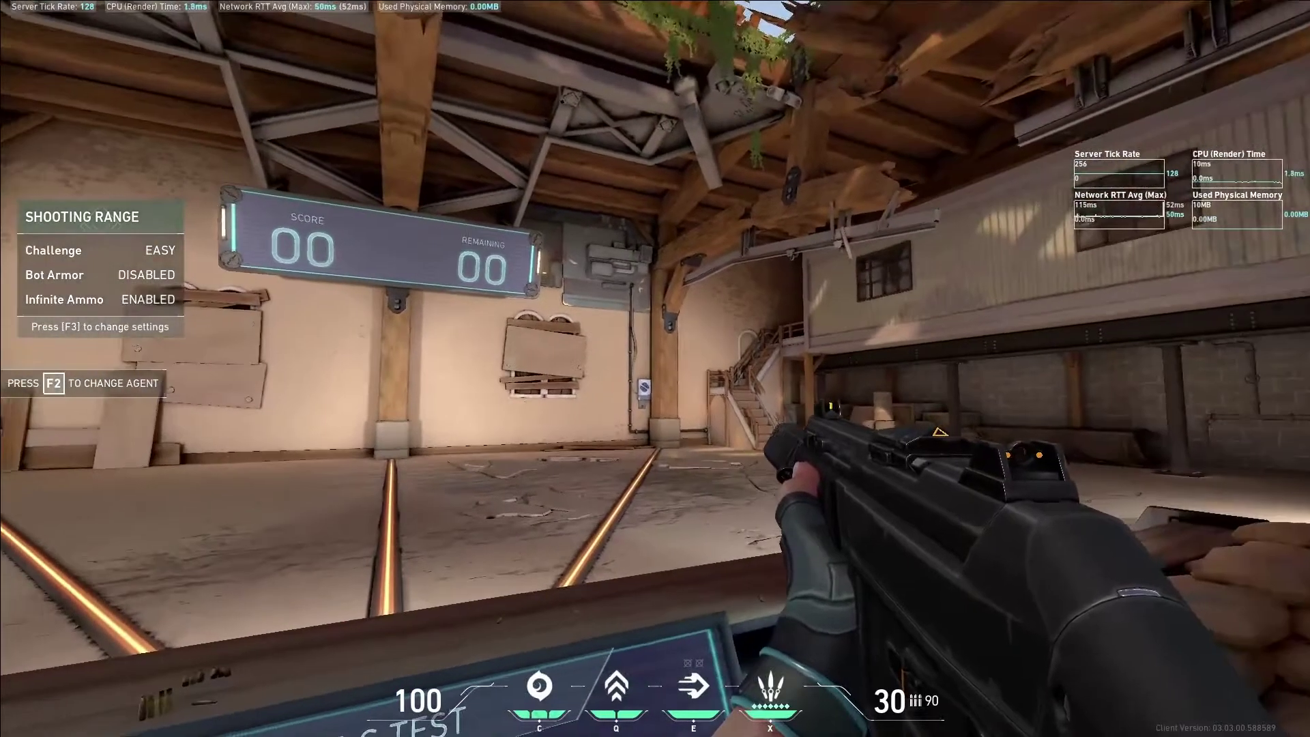
key(Escape)
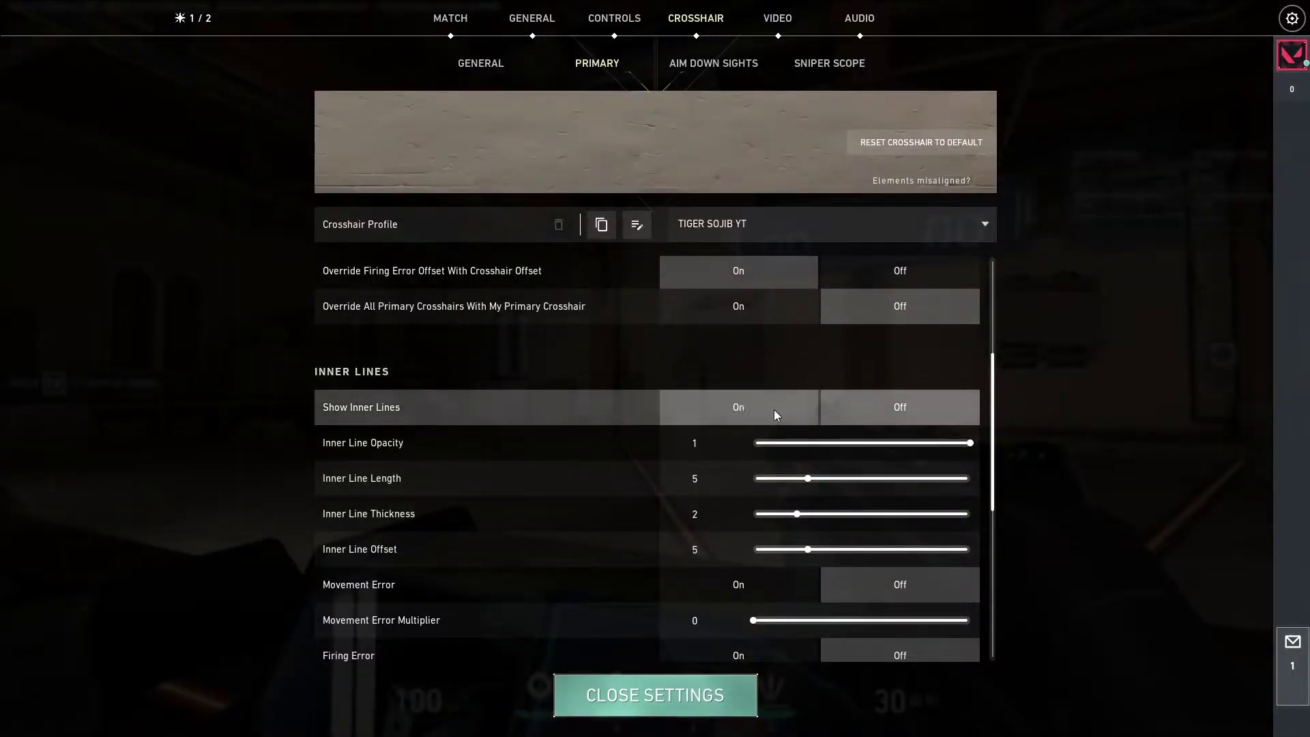
click(756, 416)
key(Escape)
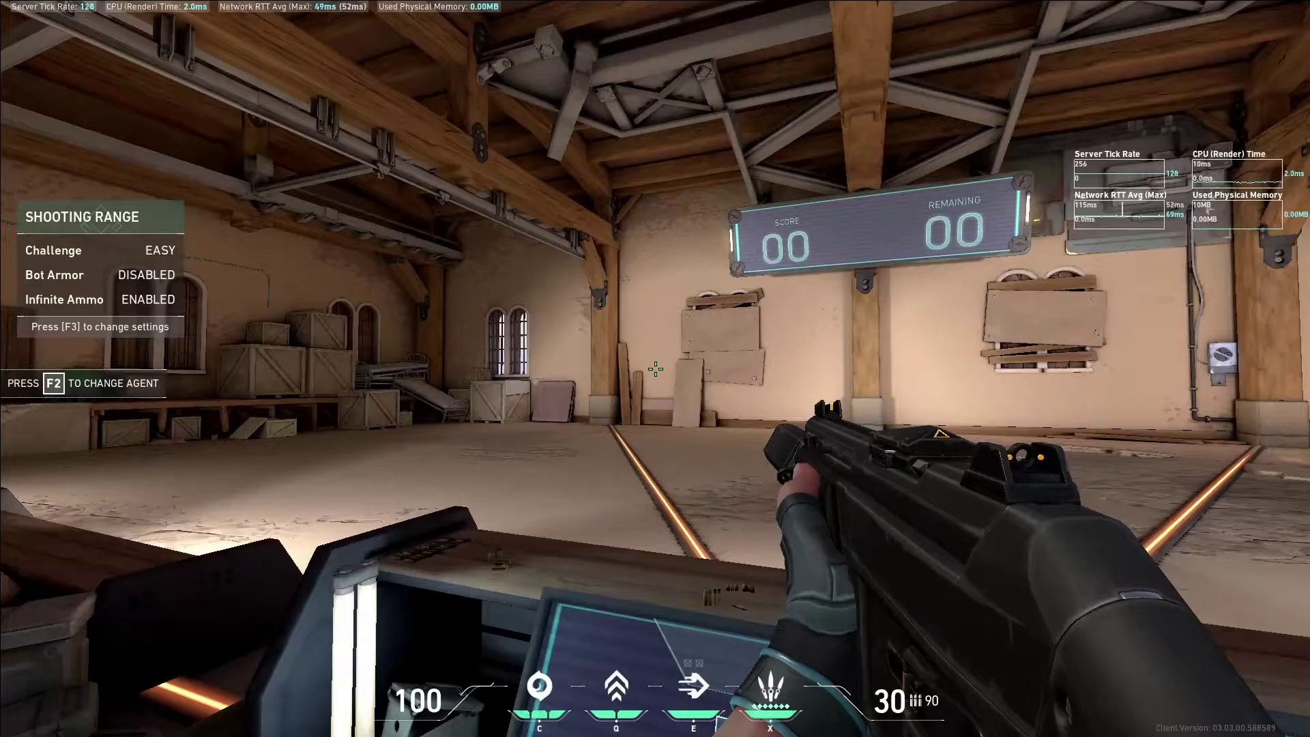
key(Escape)
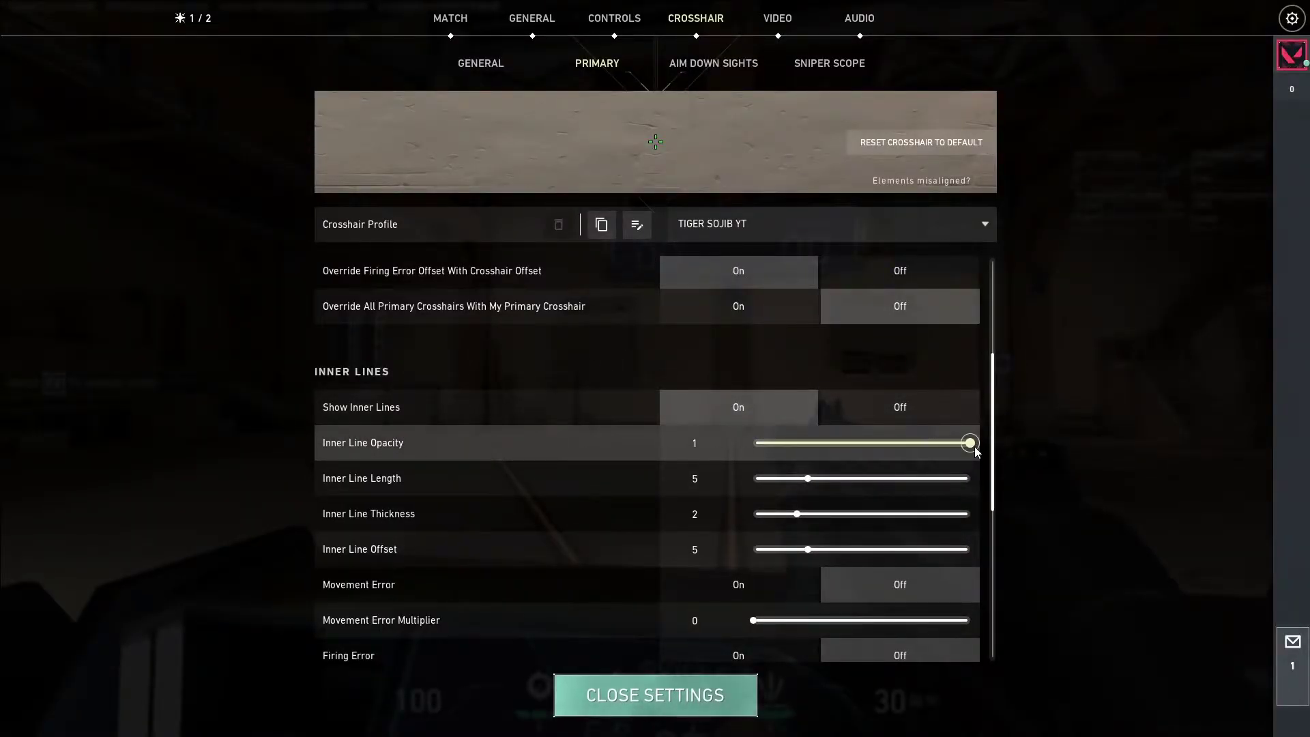
Compare inner line opacities of 0 and 1 in the preview and the range, and restore the opacity to 1.
drag(971, 444, 1011, 461)
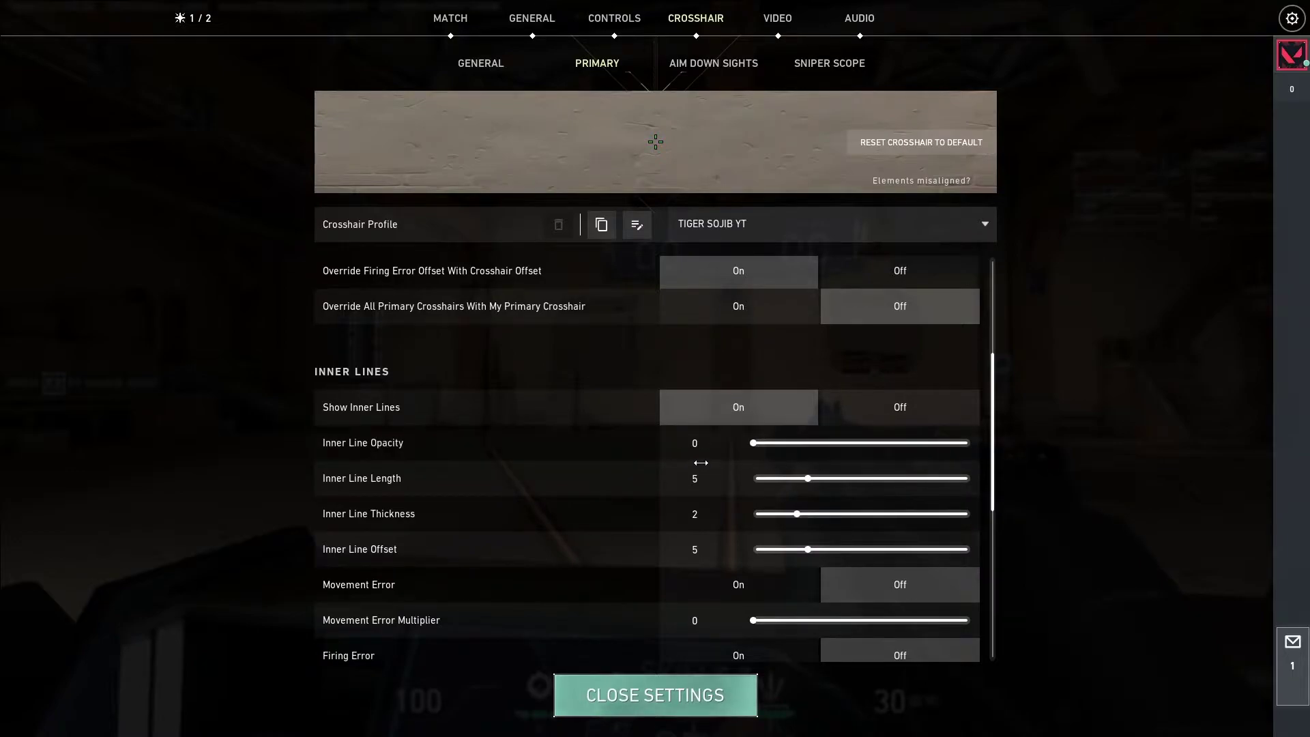
drag(654, 469, 1027, 454)
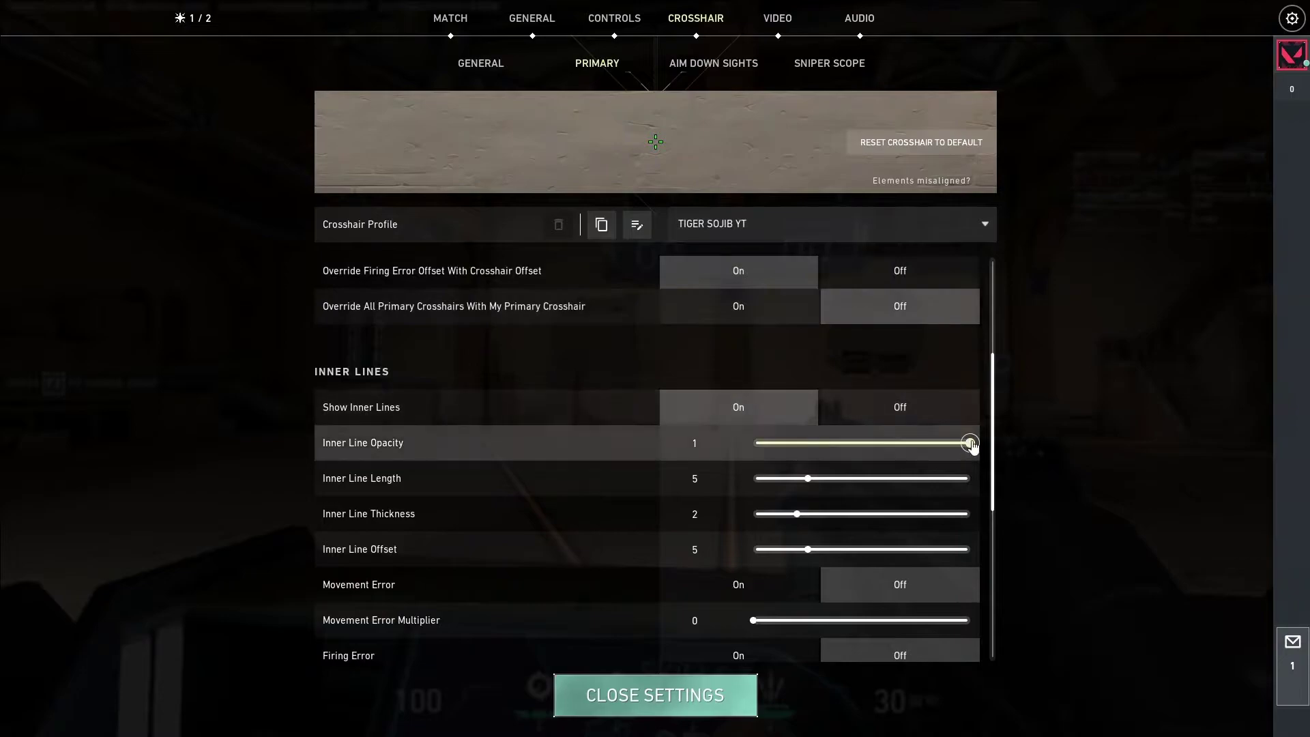
key(Escape)
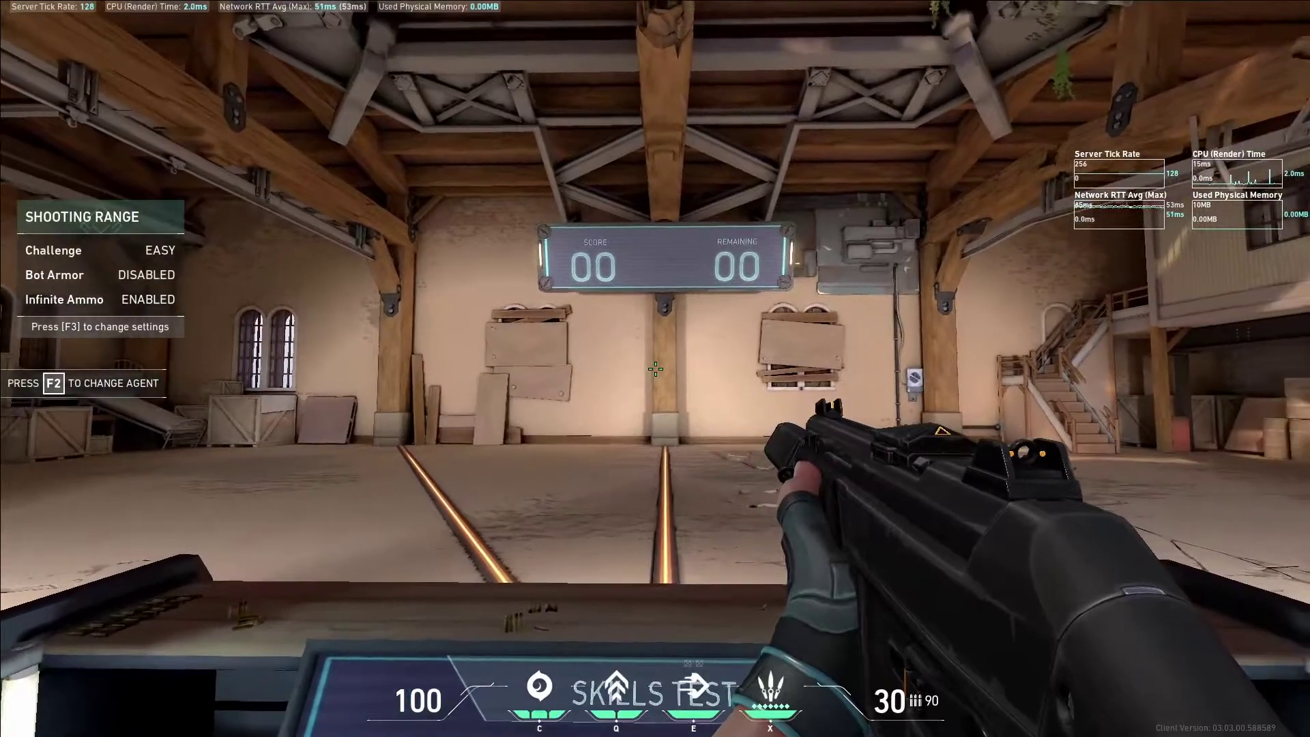
key(Escape)
drag(1001, 448, 541, 438)
key(Escape)
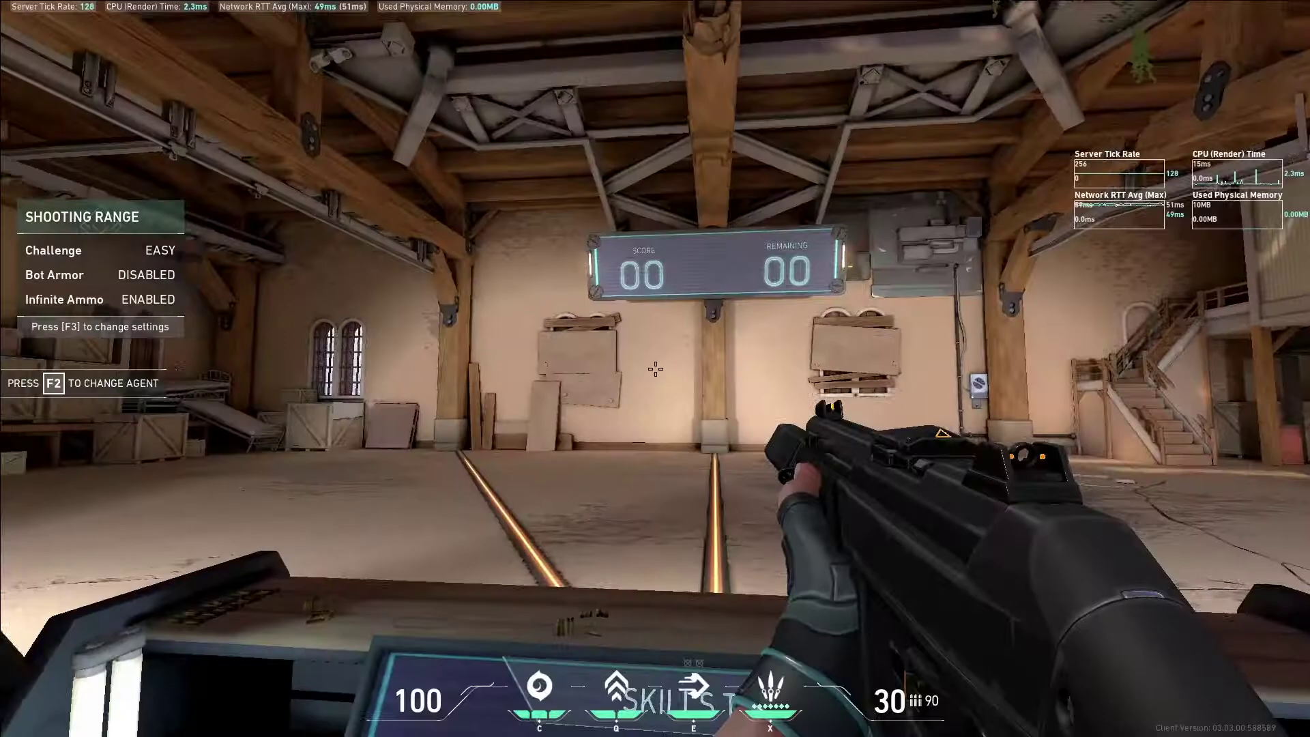
key(Escape)
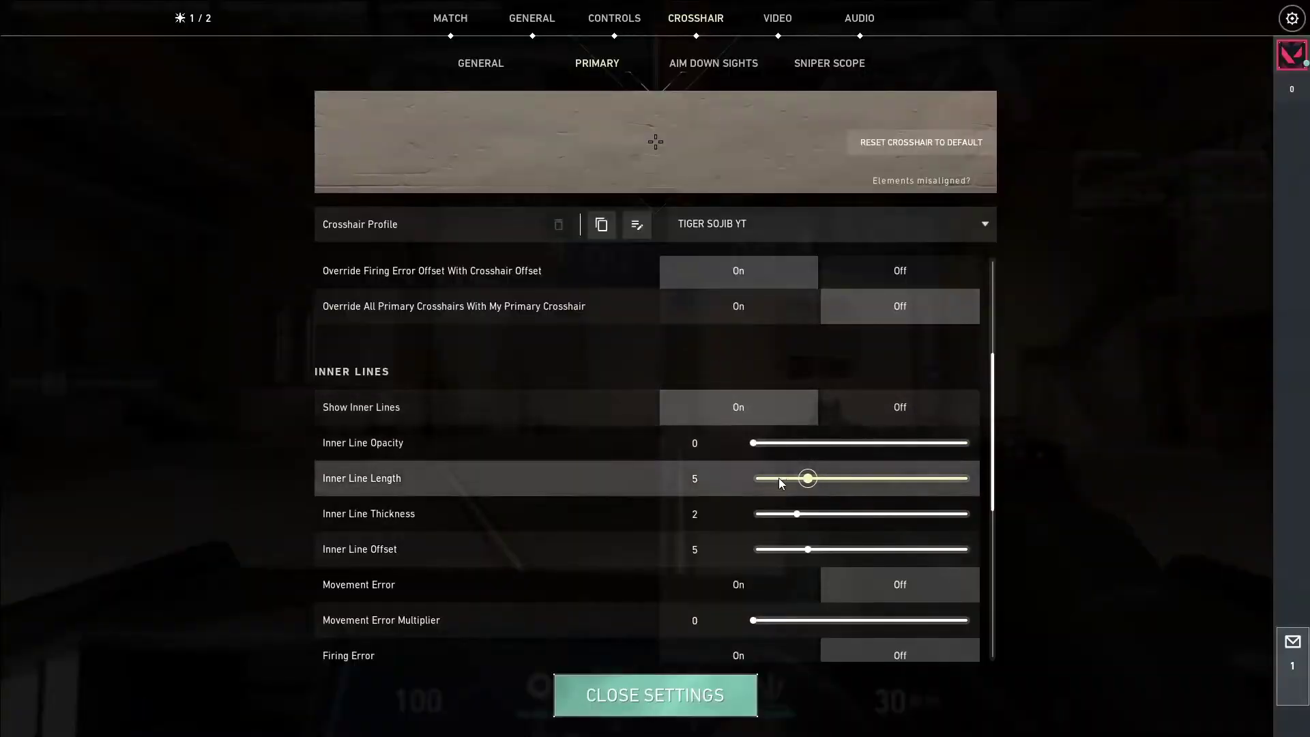
drag(754, 443, 1021, 465)
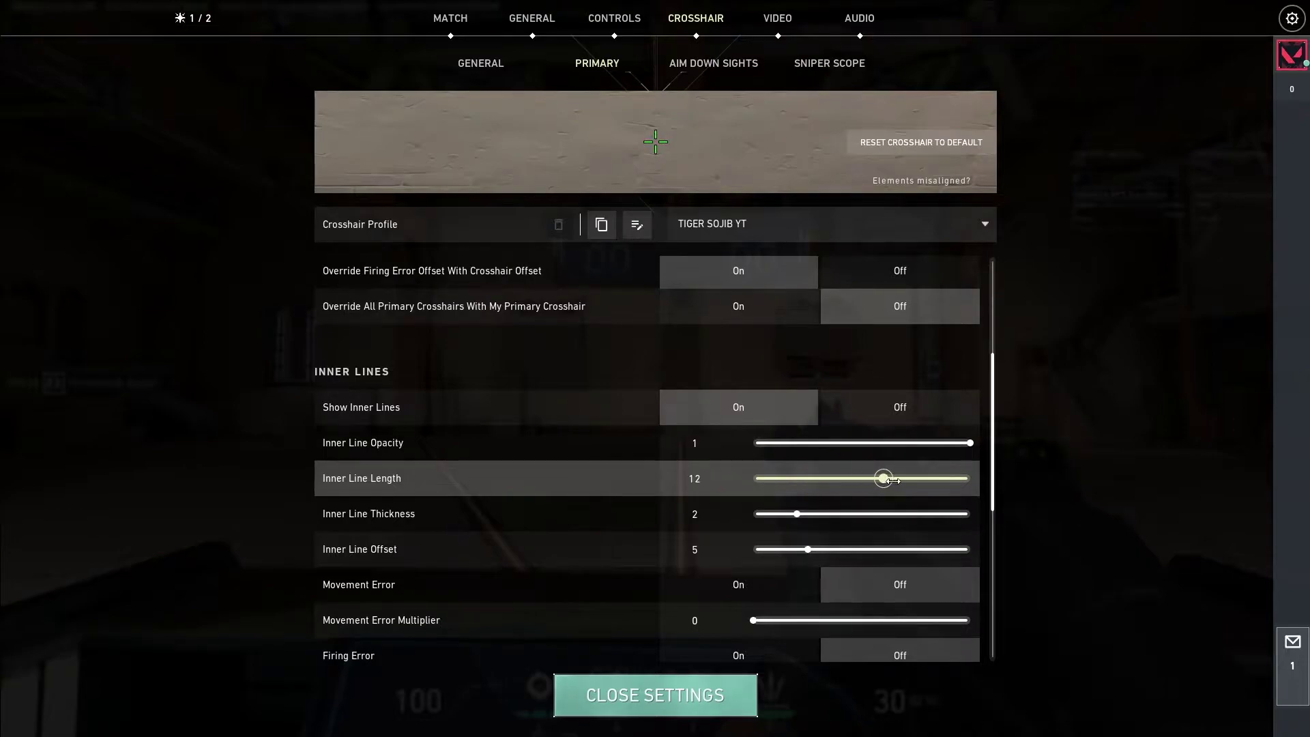
Compare an inner line length of 20 in the range, and restore the length to 5.
drag(766, 482, 971, 503)
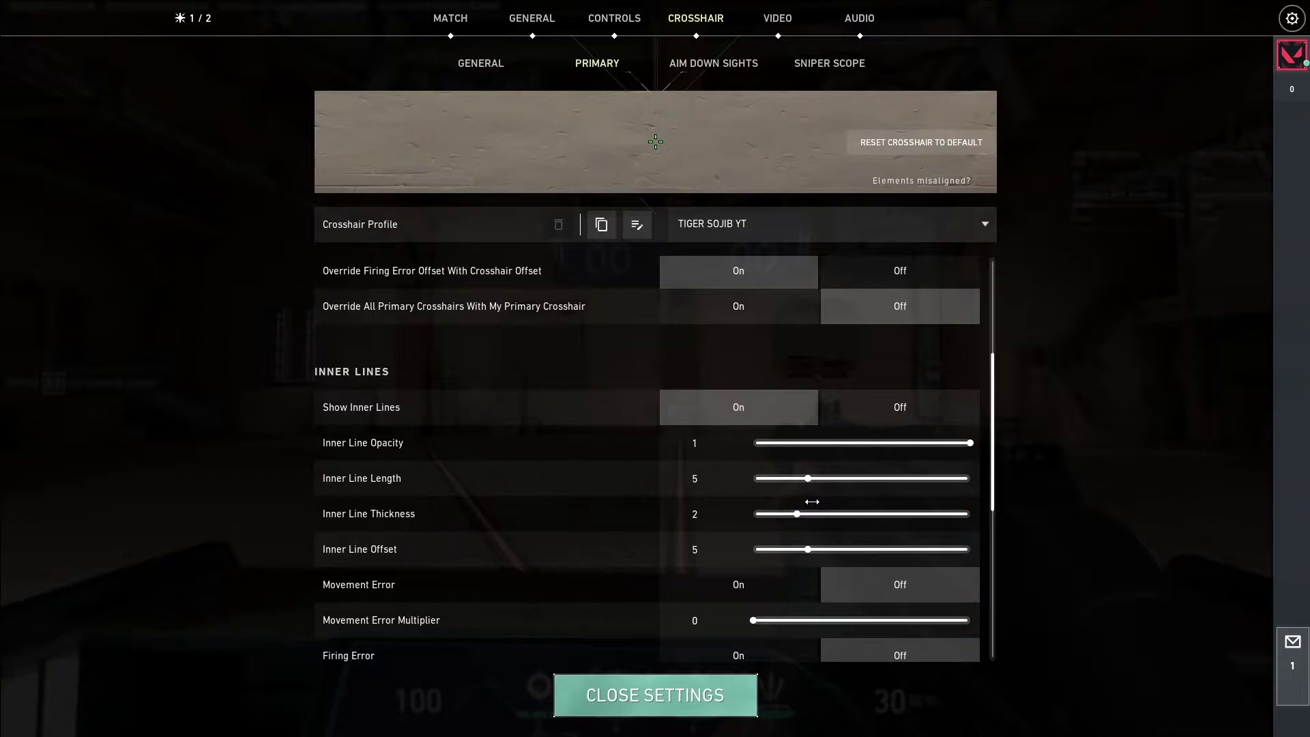
key(Escape)
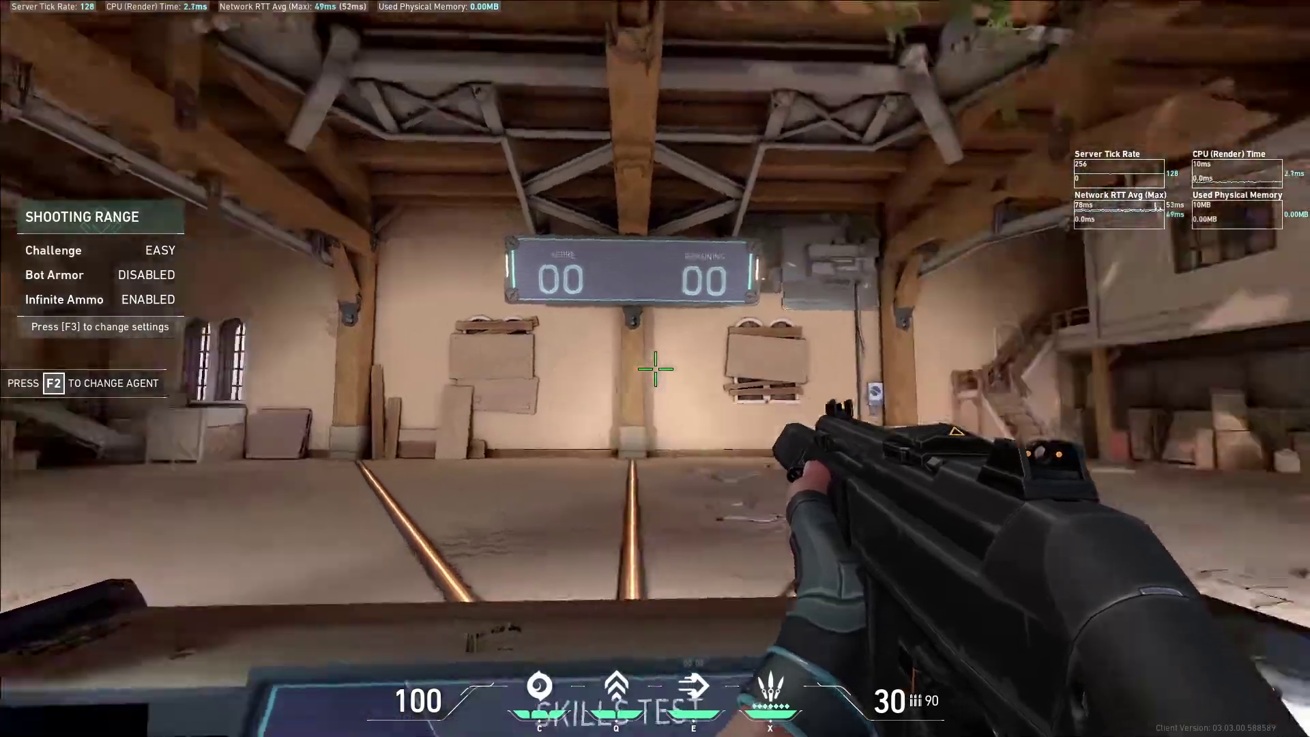
key(Escape)
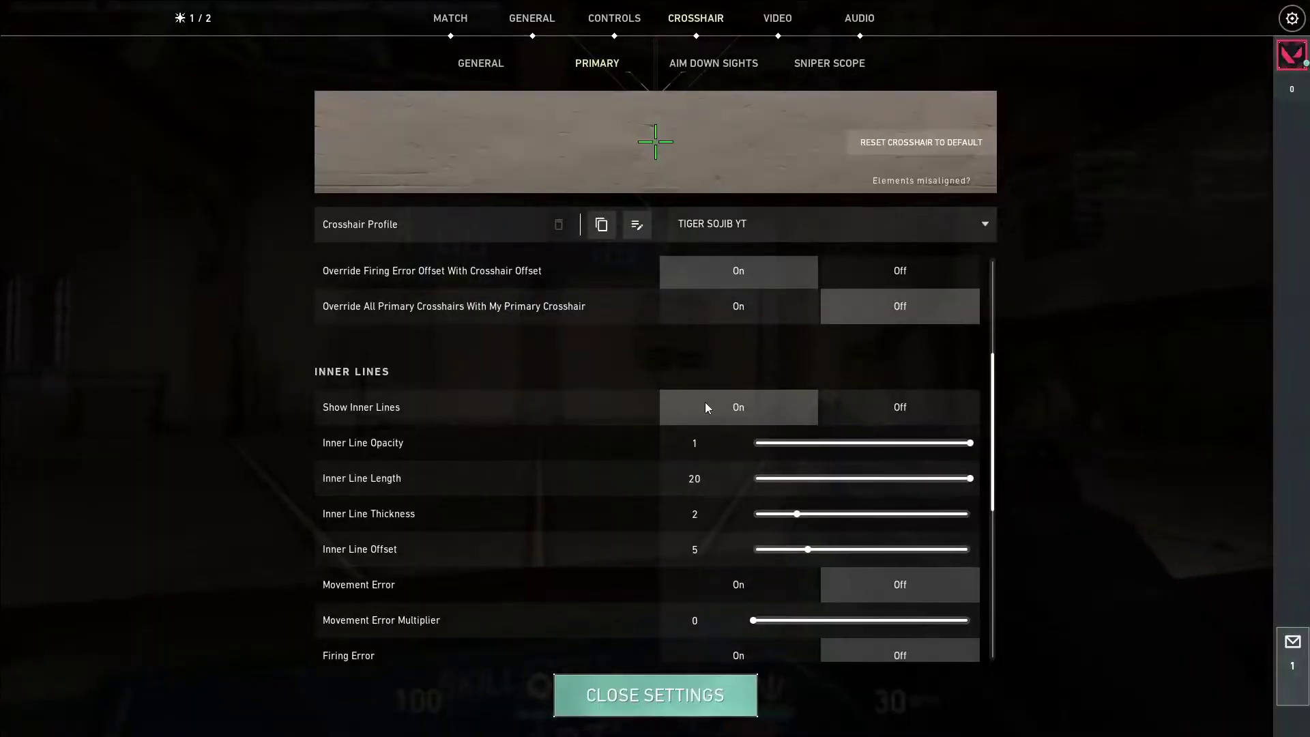
drag(968, 479, 793, 496)
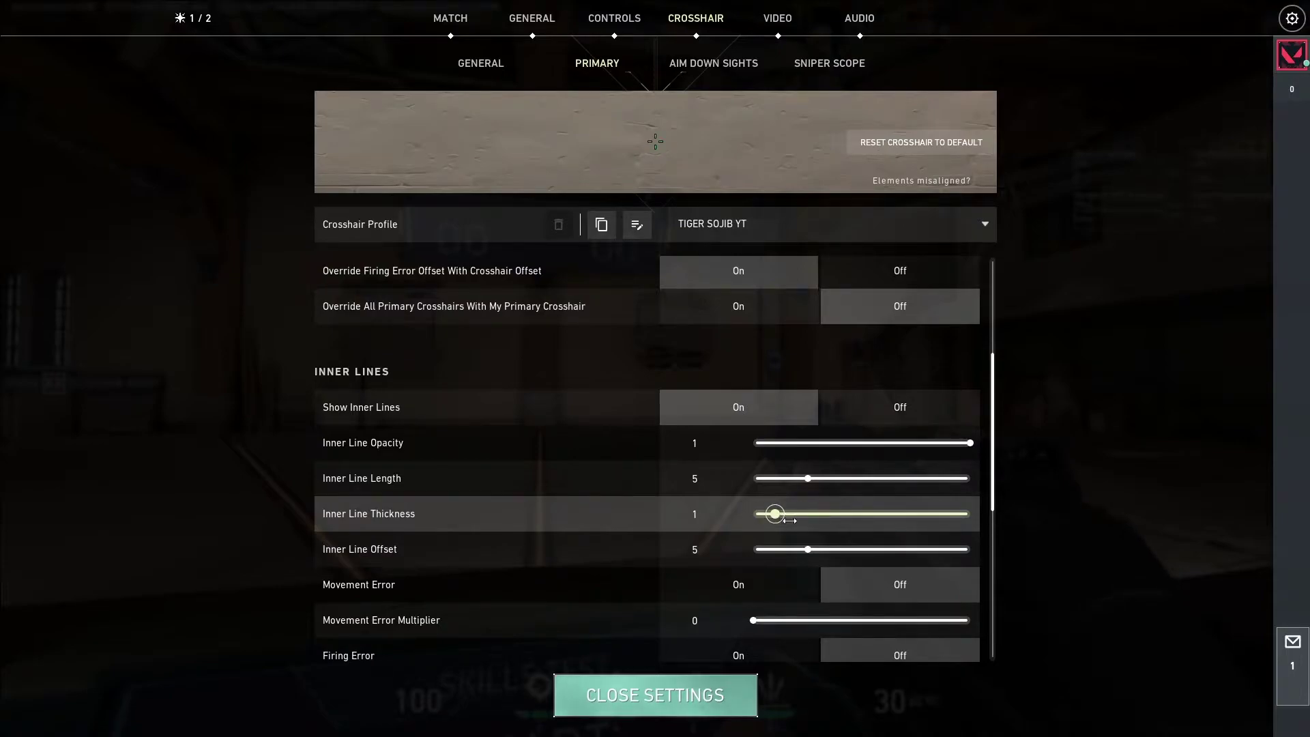
Try inner line thicknesses of 1 and 5, check the range view, and restore the thickness to 2.
key(Escape)
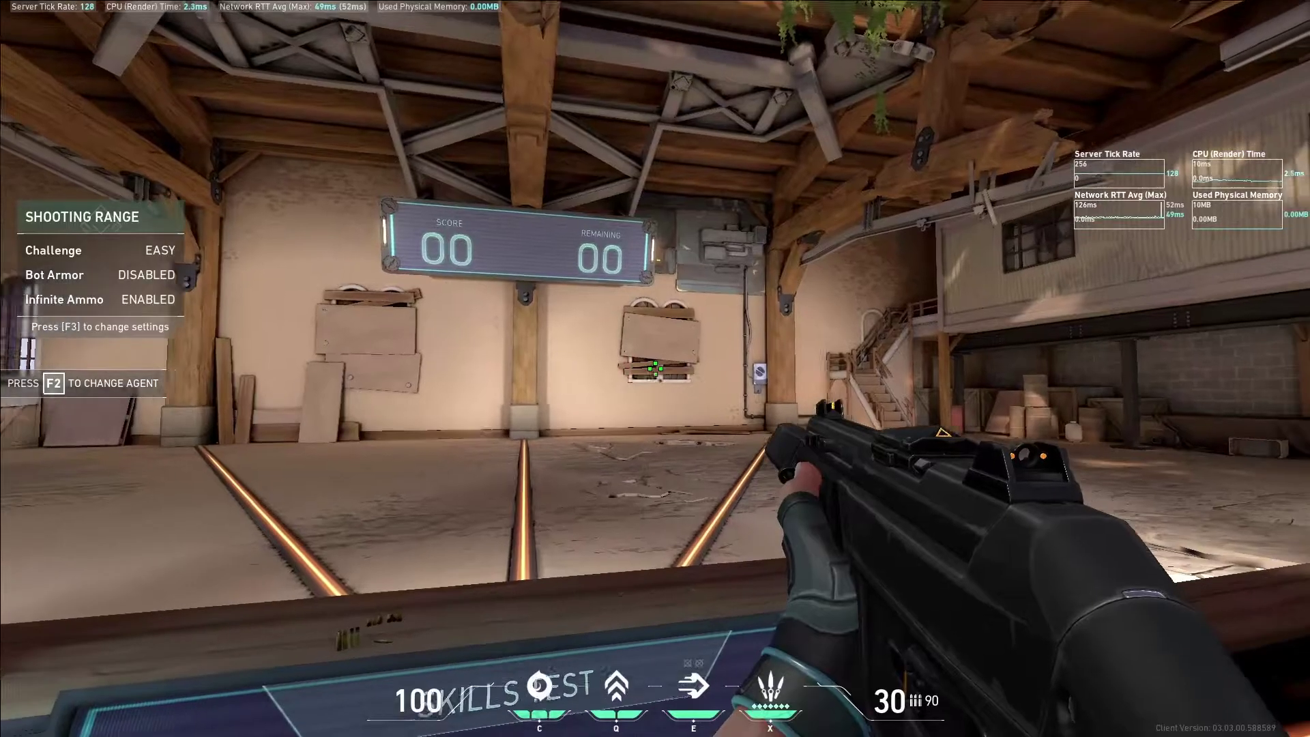
key(Escape)
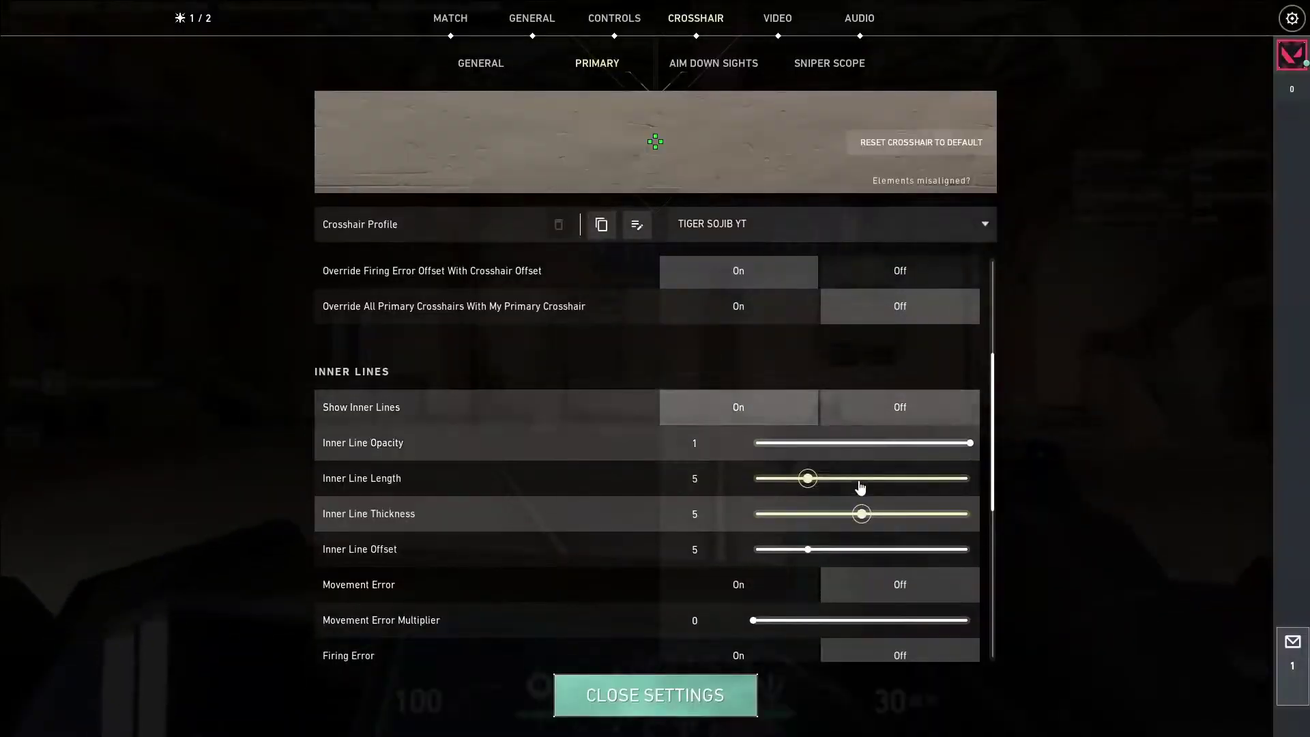
drag(861, 519, 789, 521)
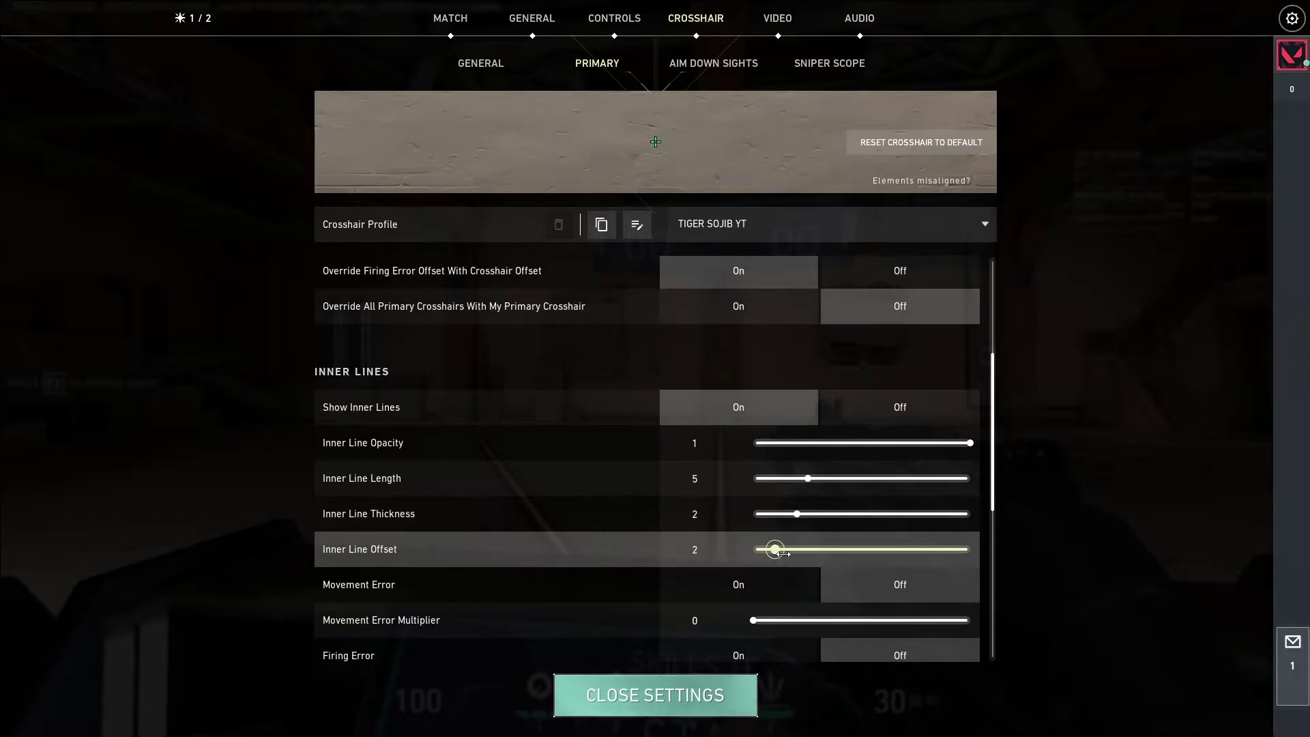
Compare different inner line offsets in the range, including 2, and set the inner line offset to 1.
drag(783, 554, 775, 553)
key(Escape)
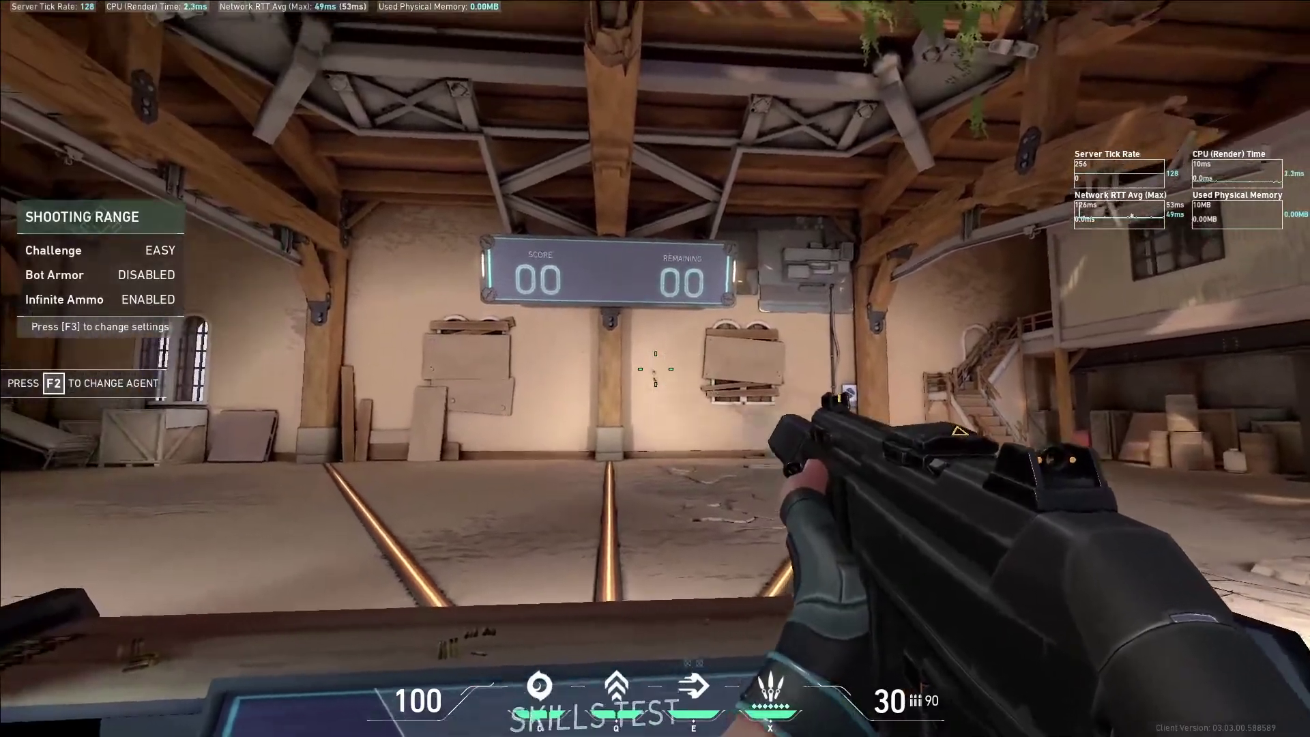
key(Escape)
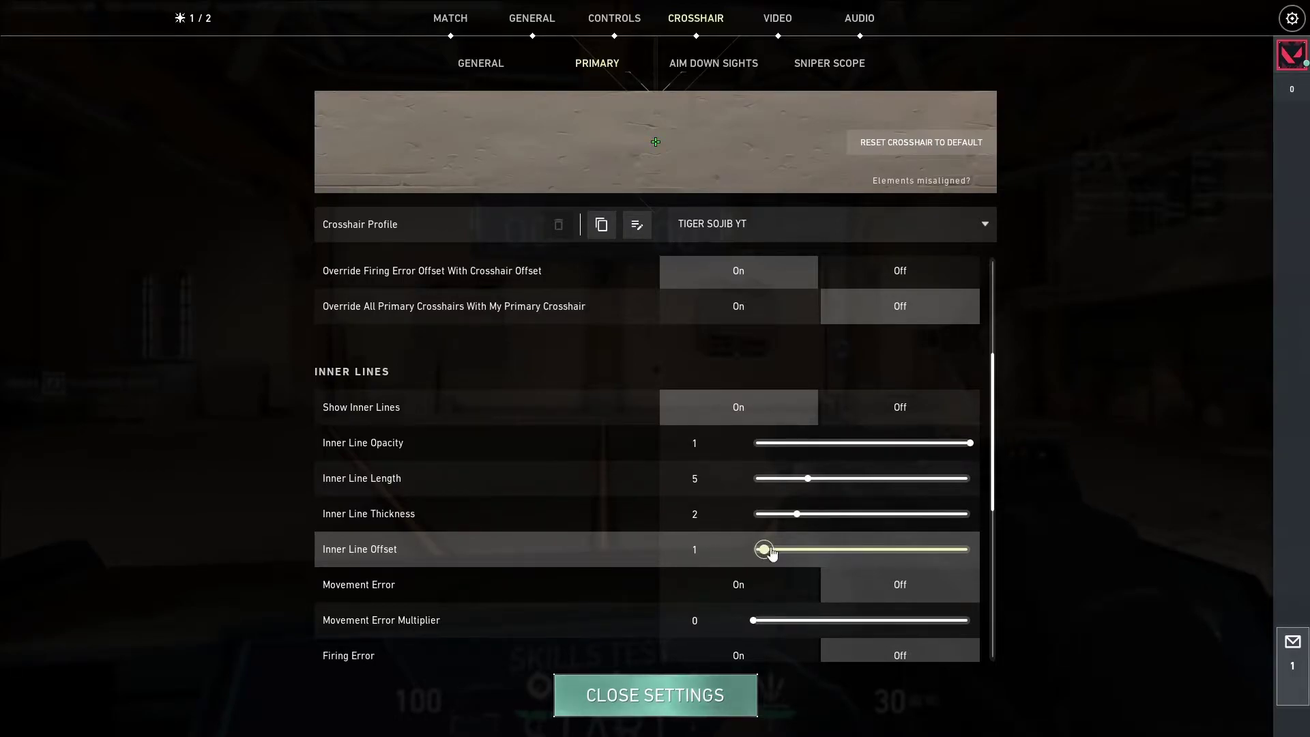
key(Escape)
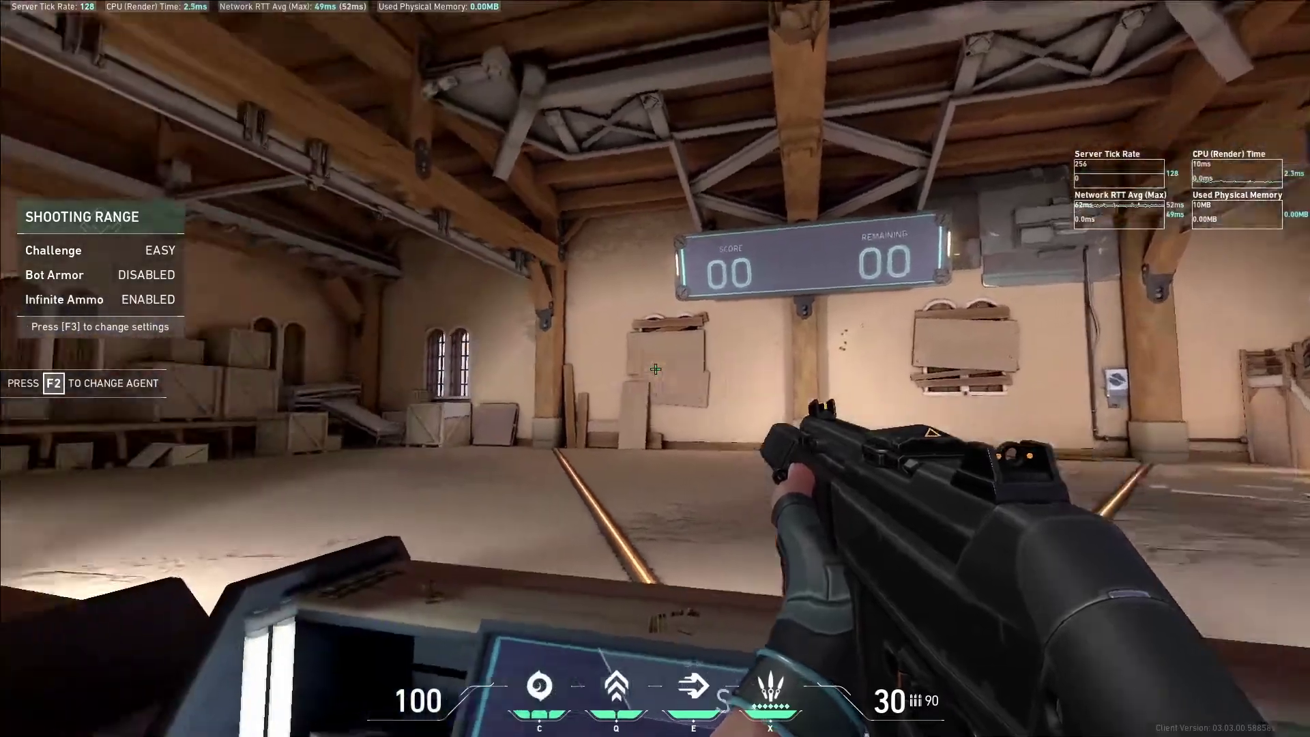
key(Escape)
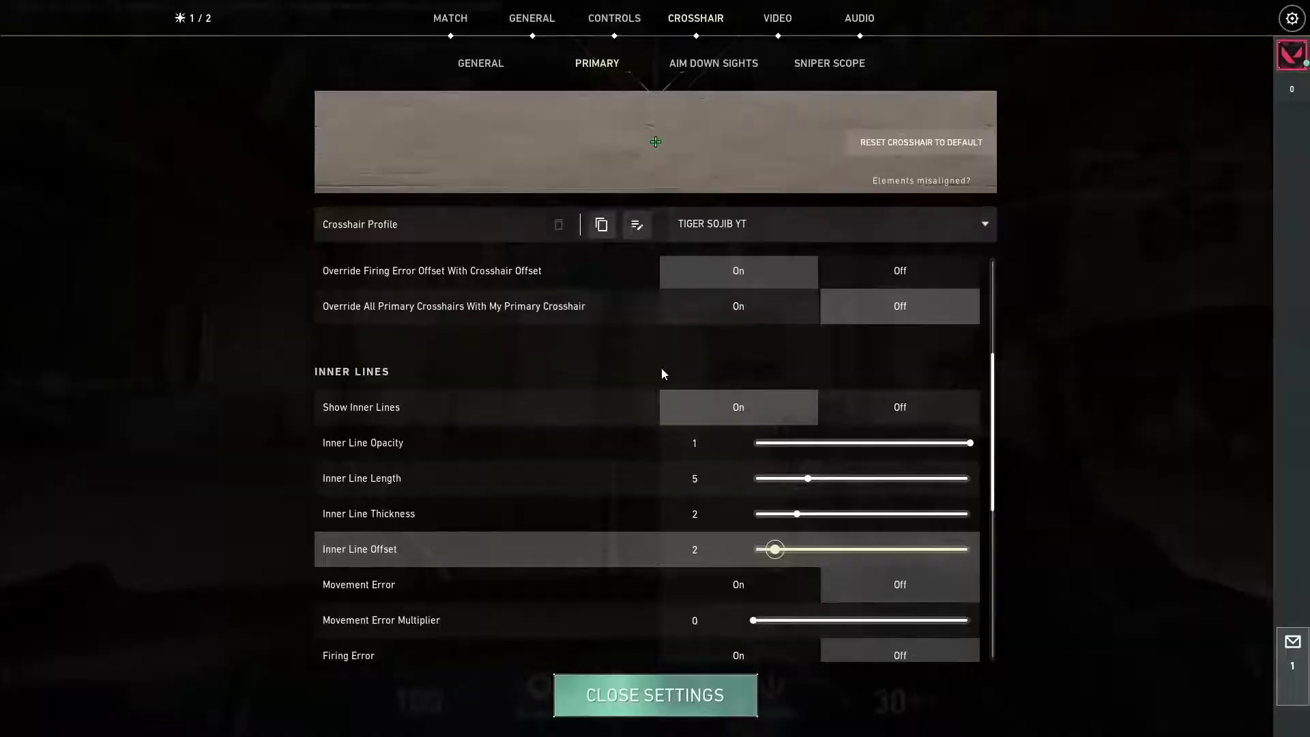
key(Escape)
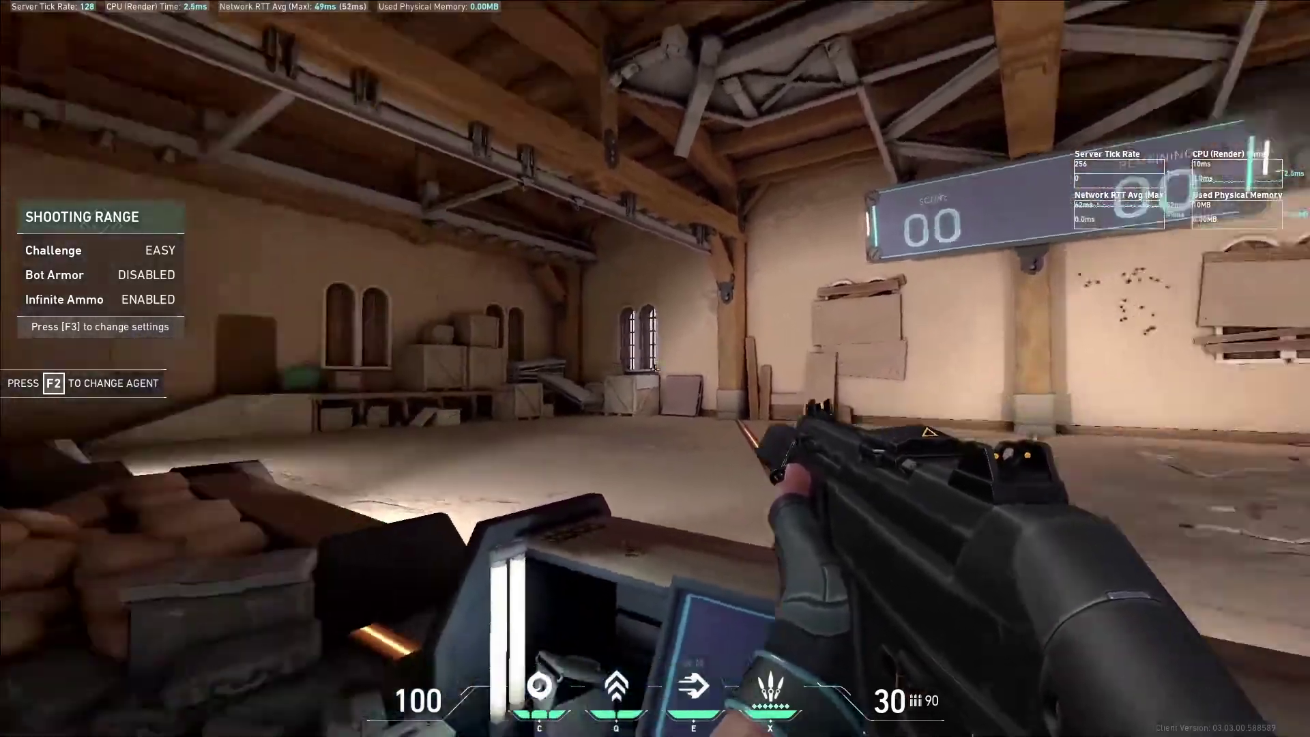
key(Escape)
Review the movement error and firing error settings of the inner lines and check the crosshair in the range.
scroll(793, 498, down, 3)
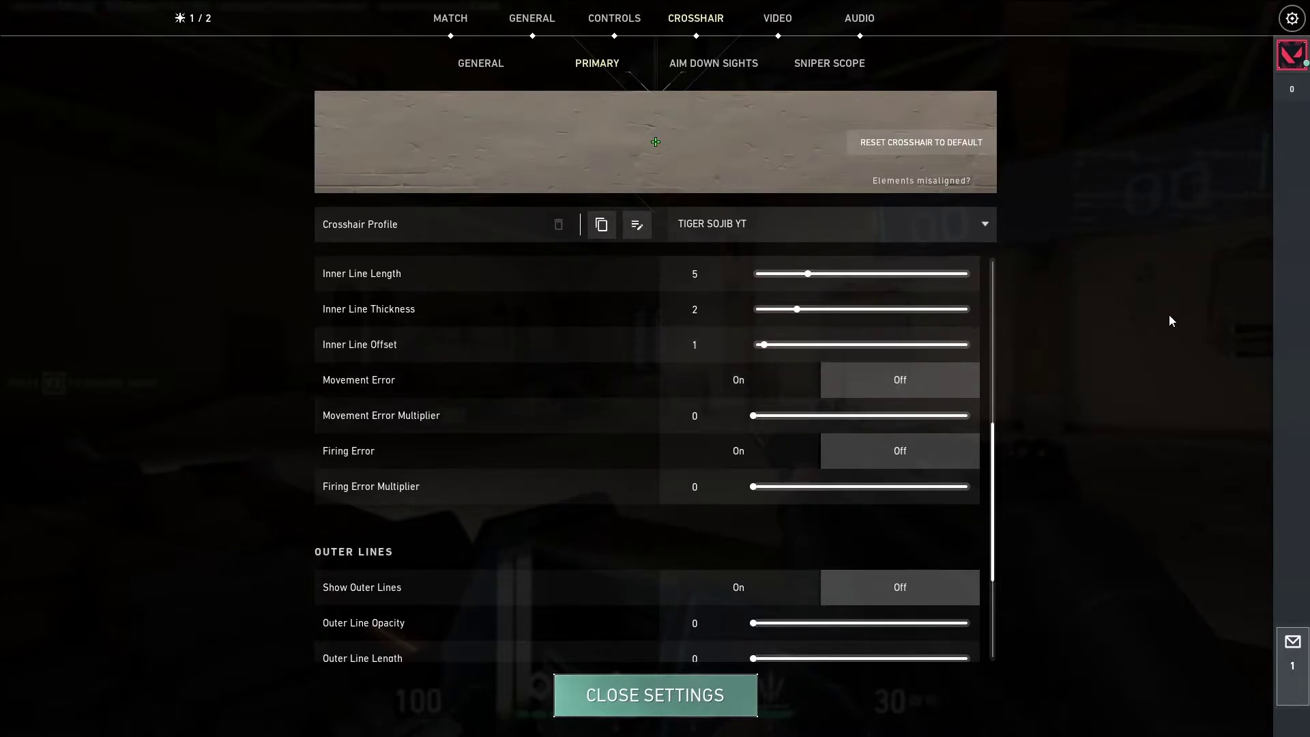
key(Escape)
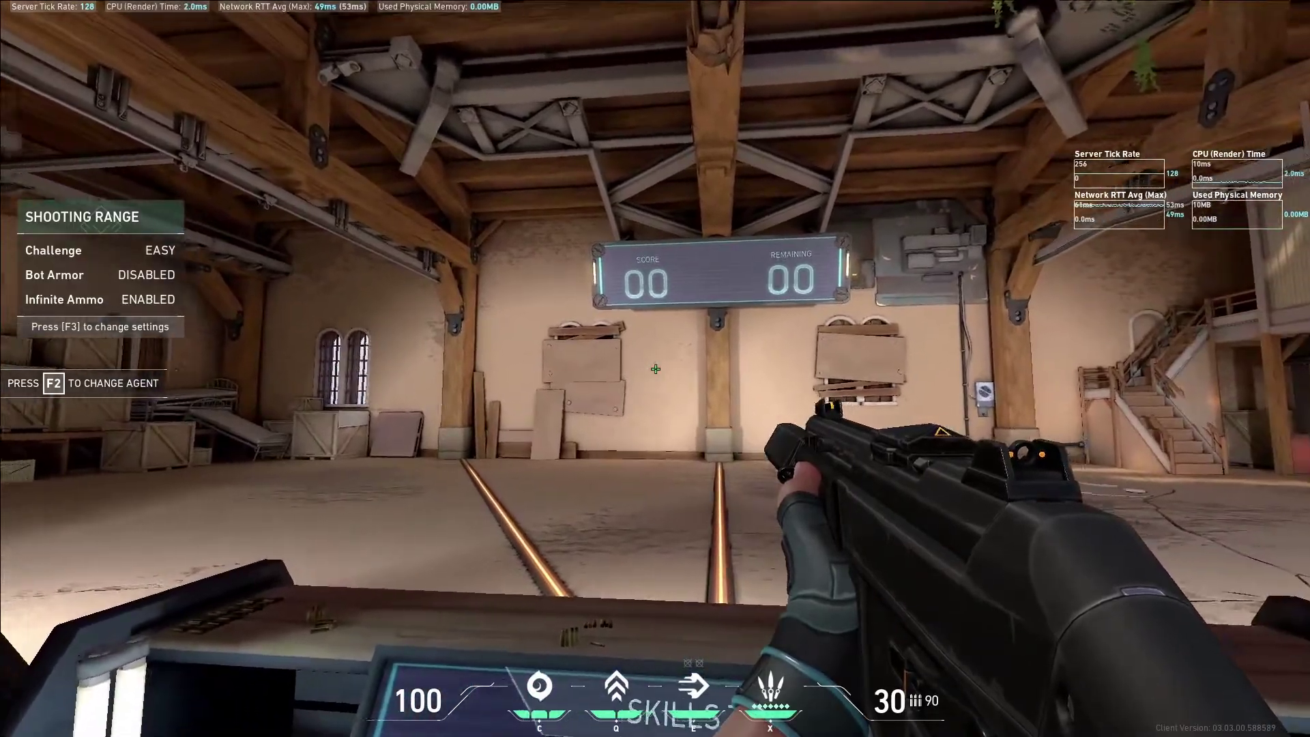
key(b)
key(b)
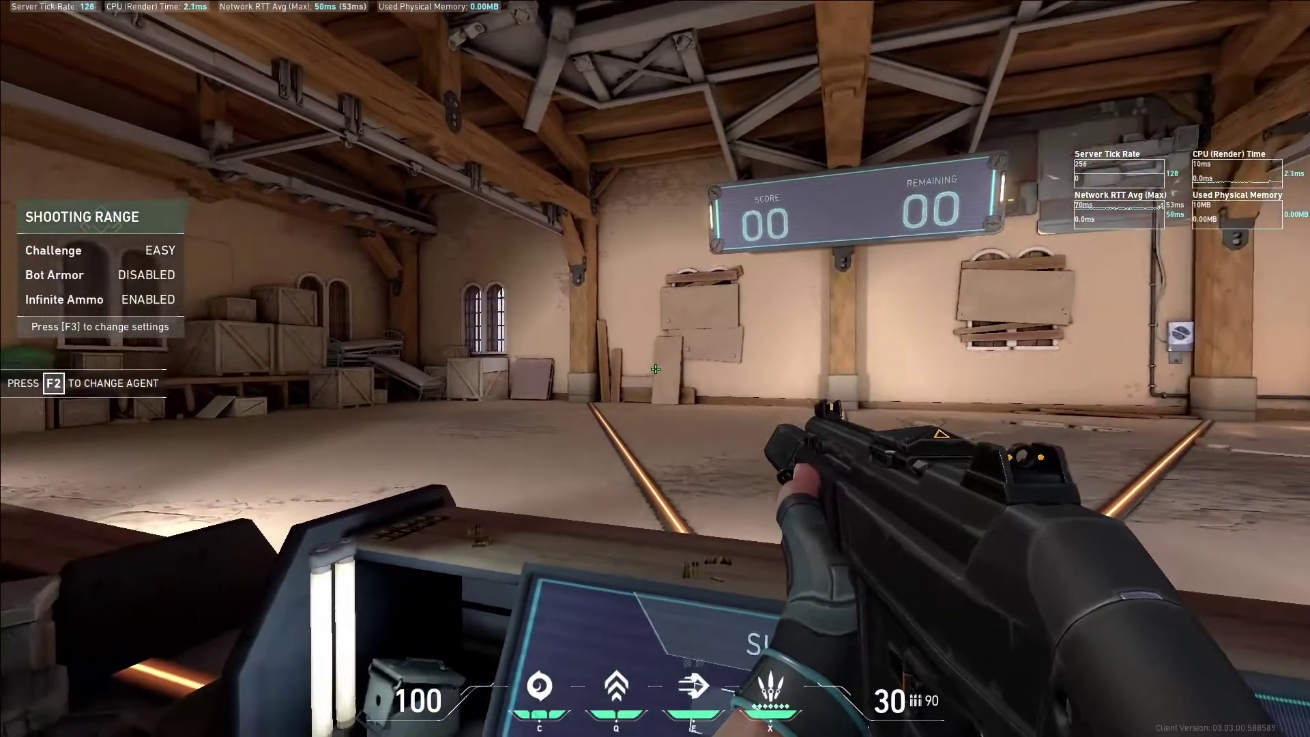
key(Escape)
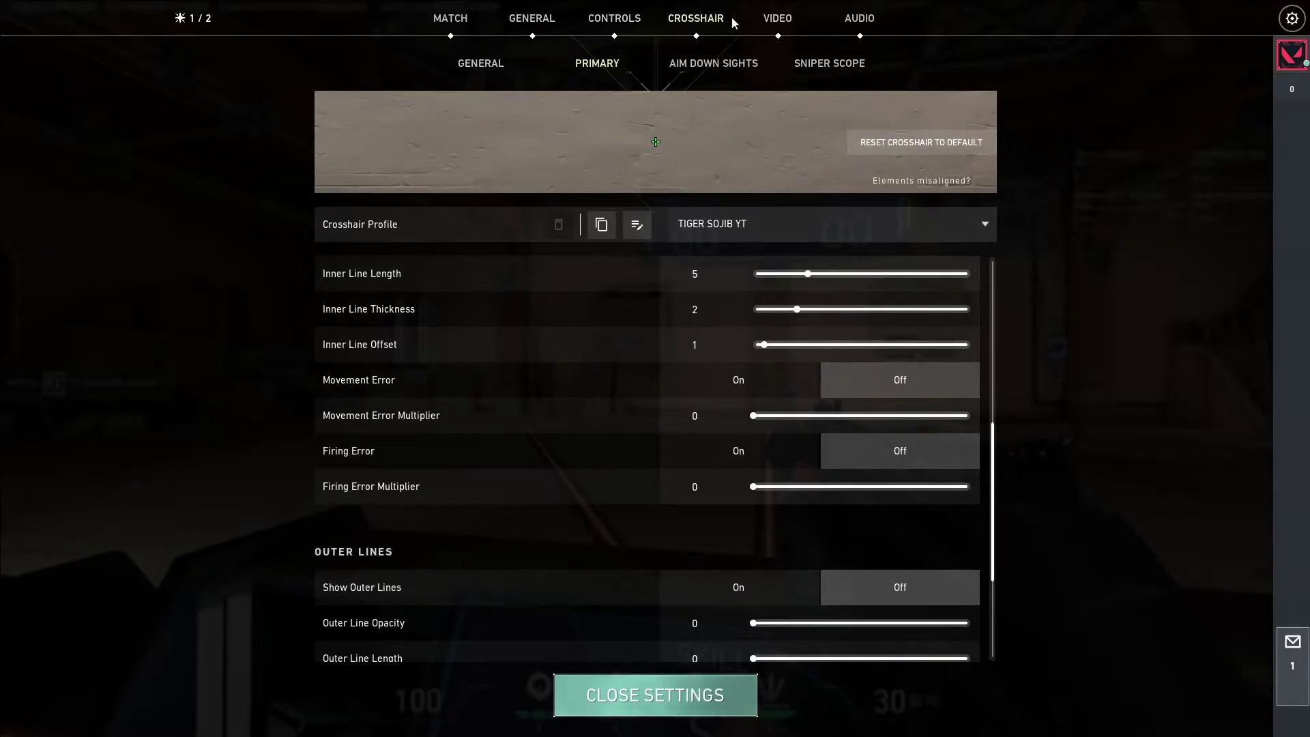
Review the general mouse sensitivity settings and the general crosshair options, and return to the primary crosshair settings.
click(541, 19)
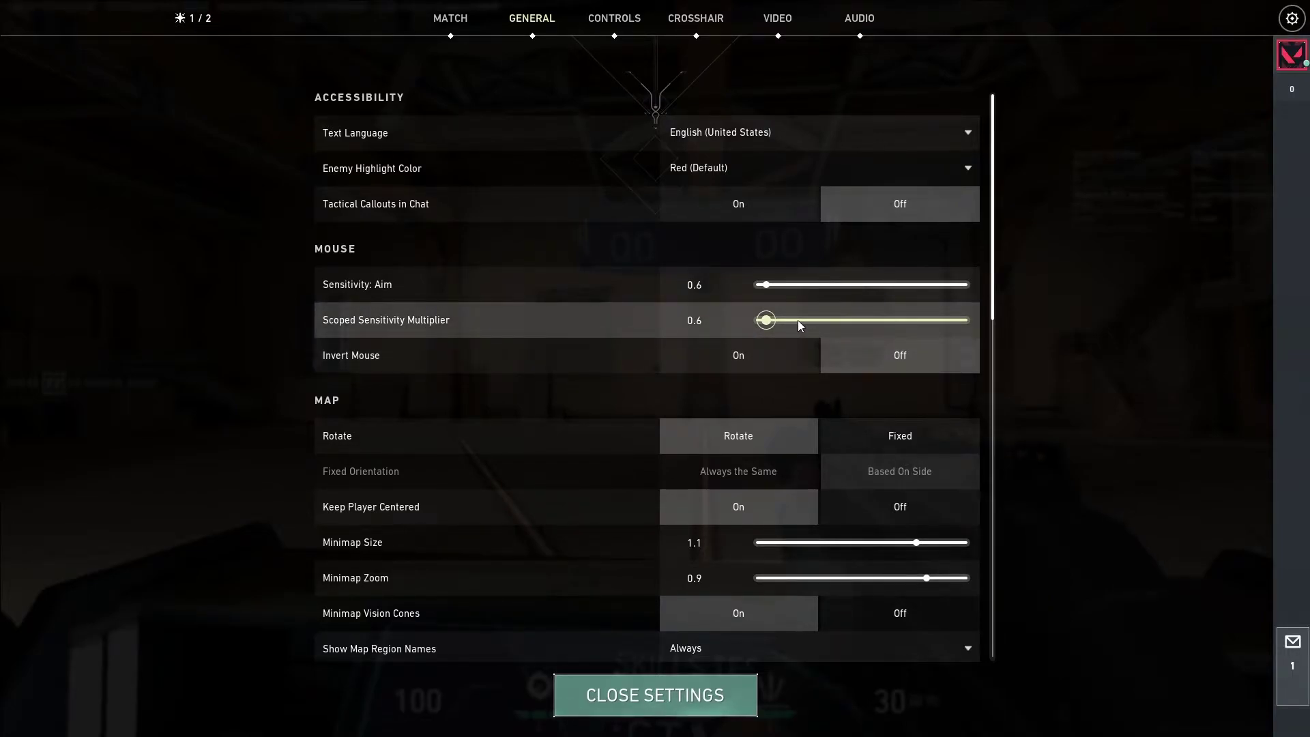
click(695, 30)
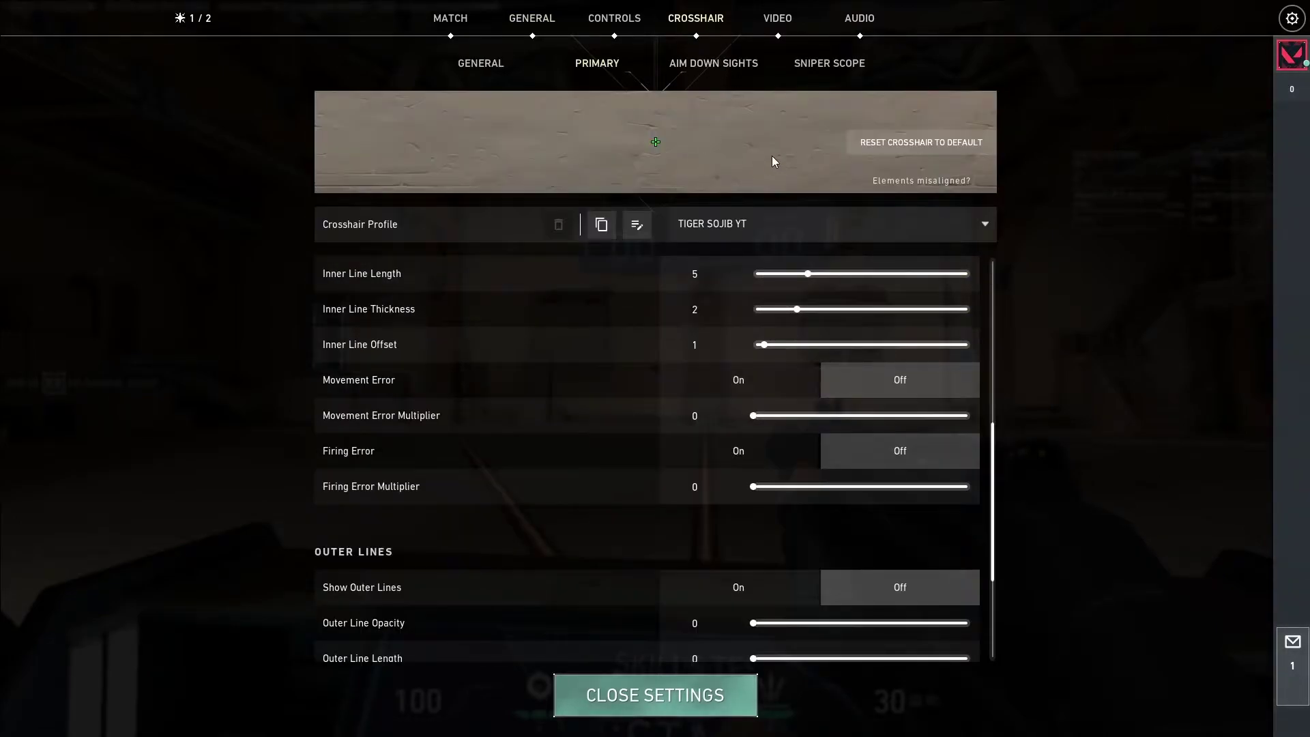
click(471, 71)
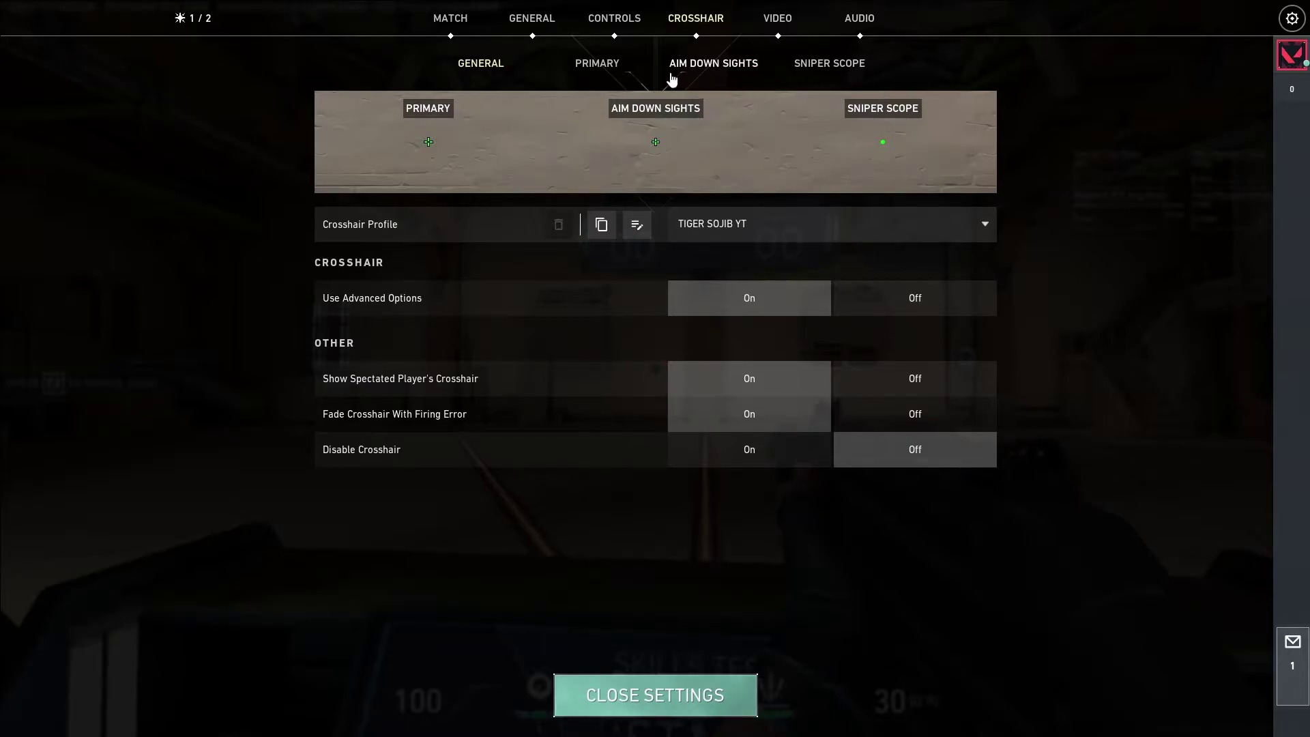
click(613, 67)
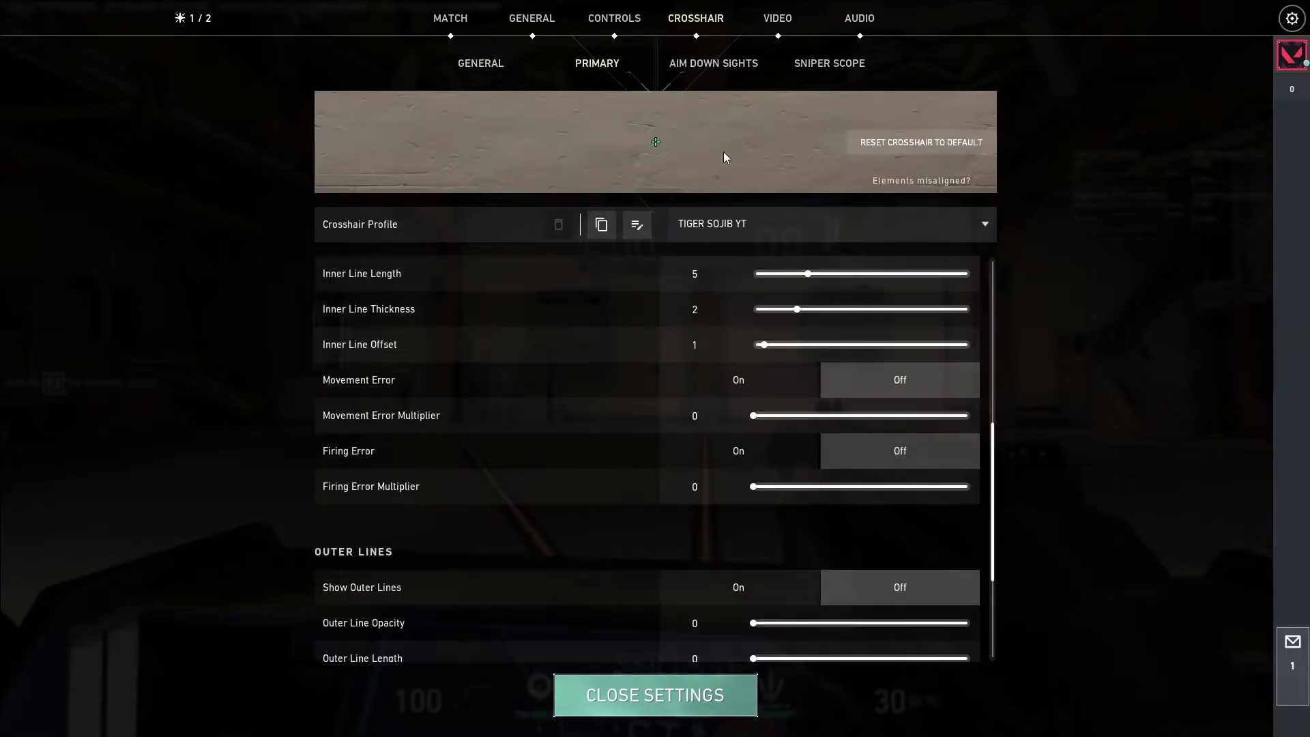
Check the primary crosshair in the shooting range and return to its settings.
mouse_move(966, 183)
key(Escape)
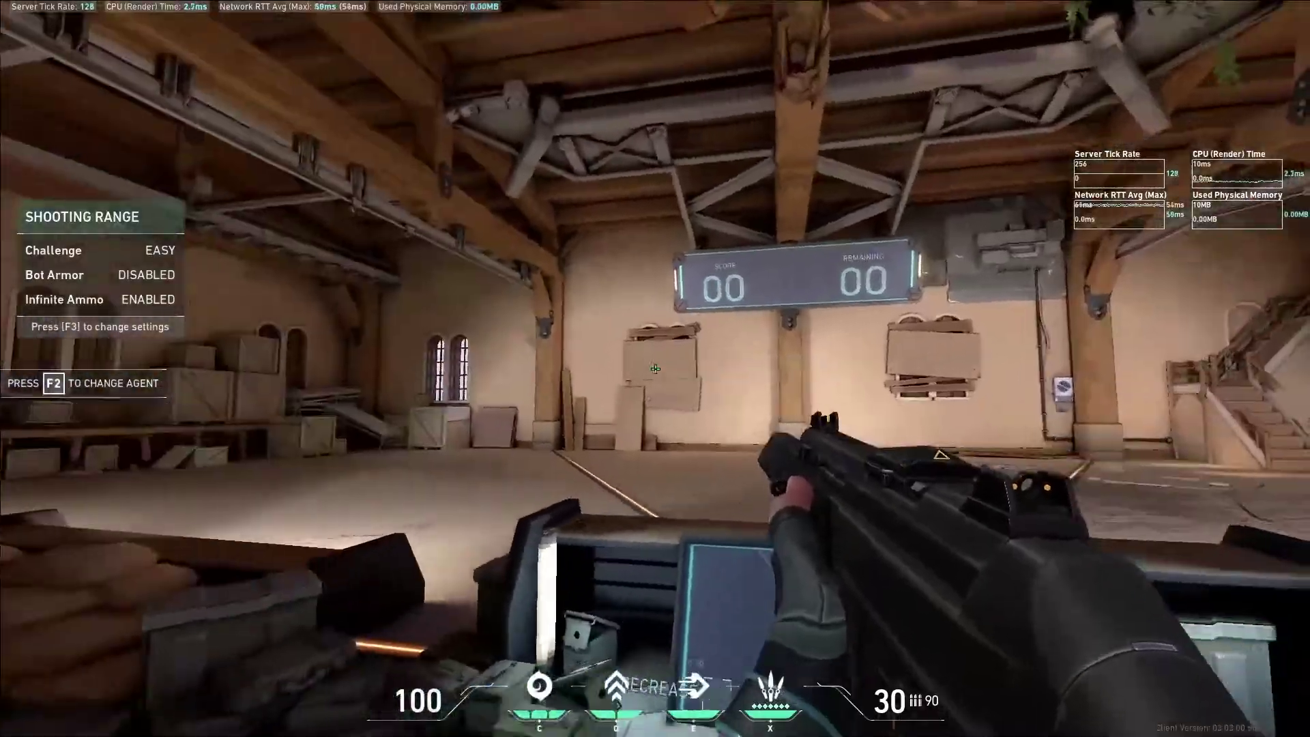
key(Escape)
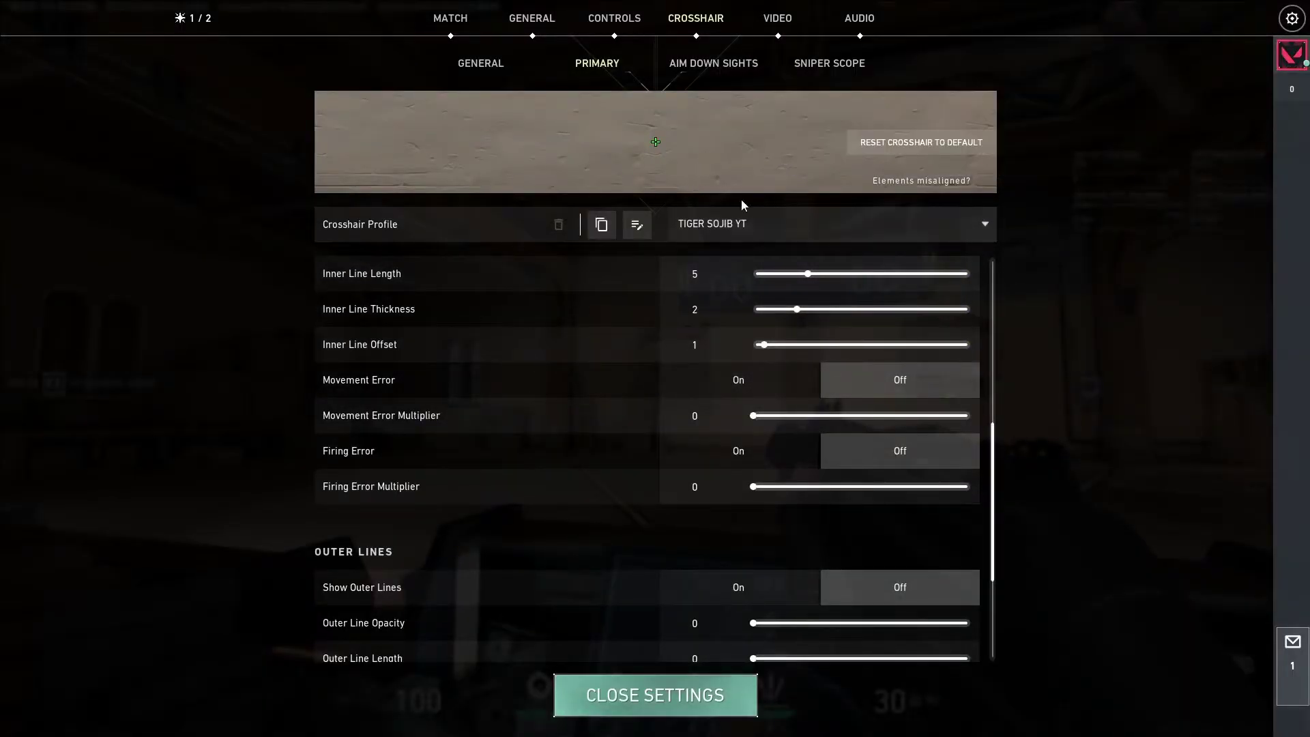
key(Escape)
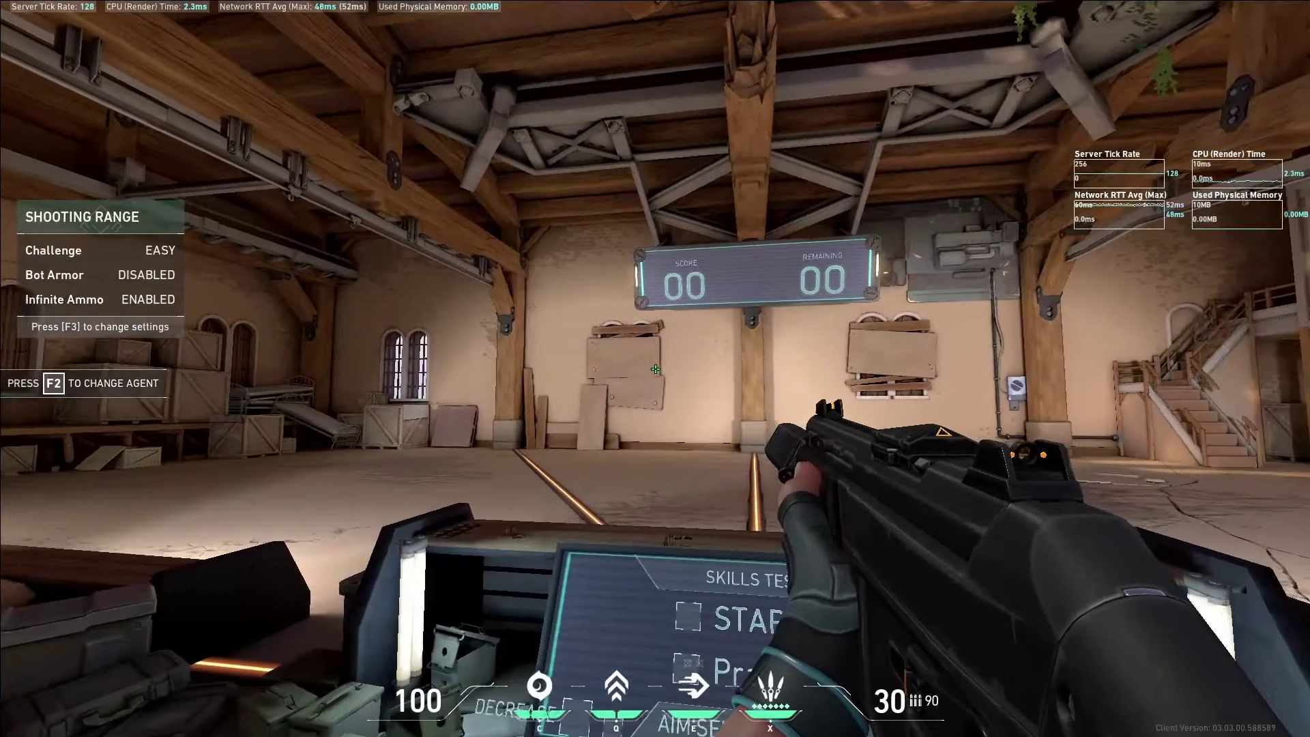
key(Escape)
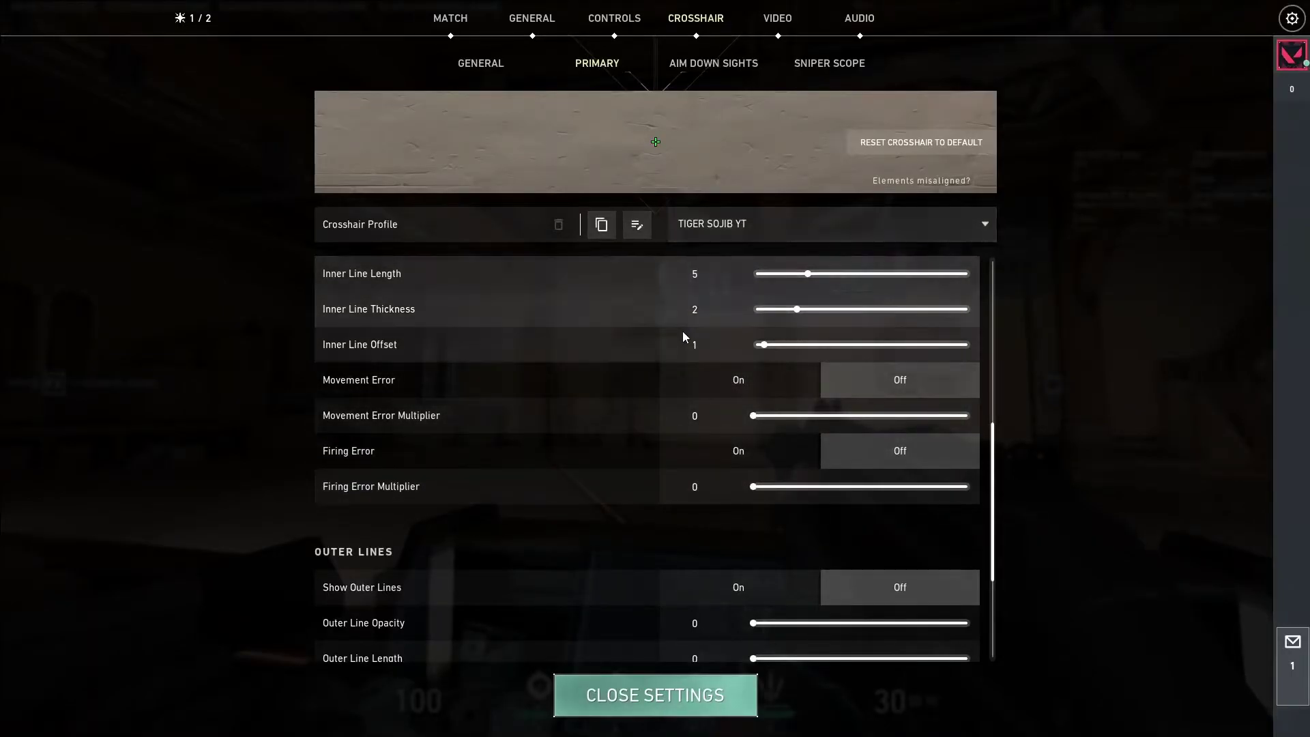
View the available crosshair colors and keep Green selected.
scroll(773, 424, up, 7)
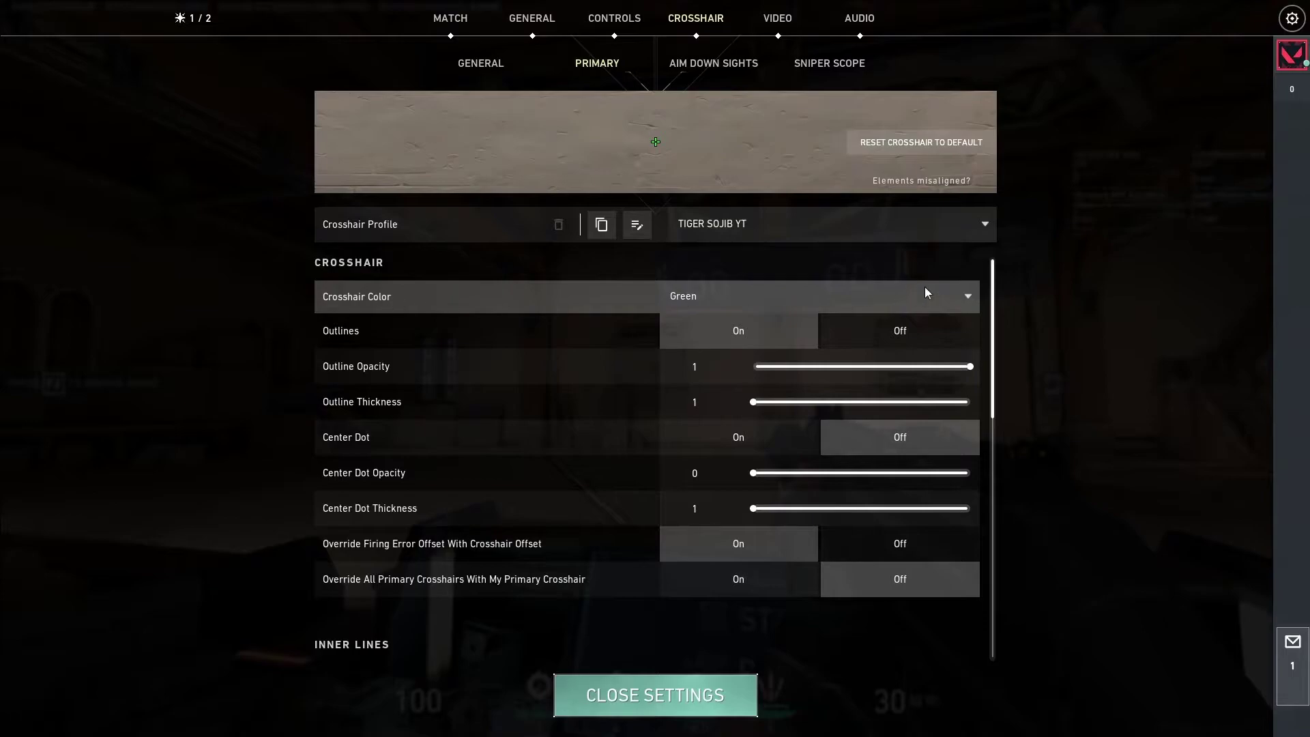
click(968, 298)
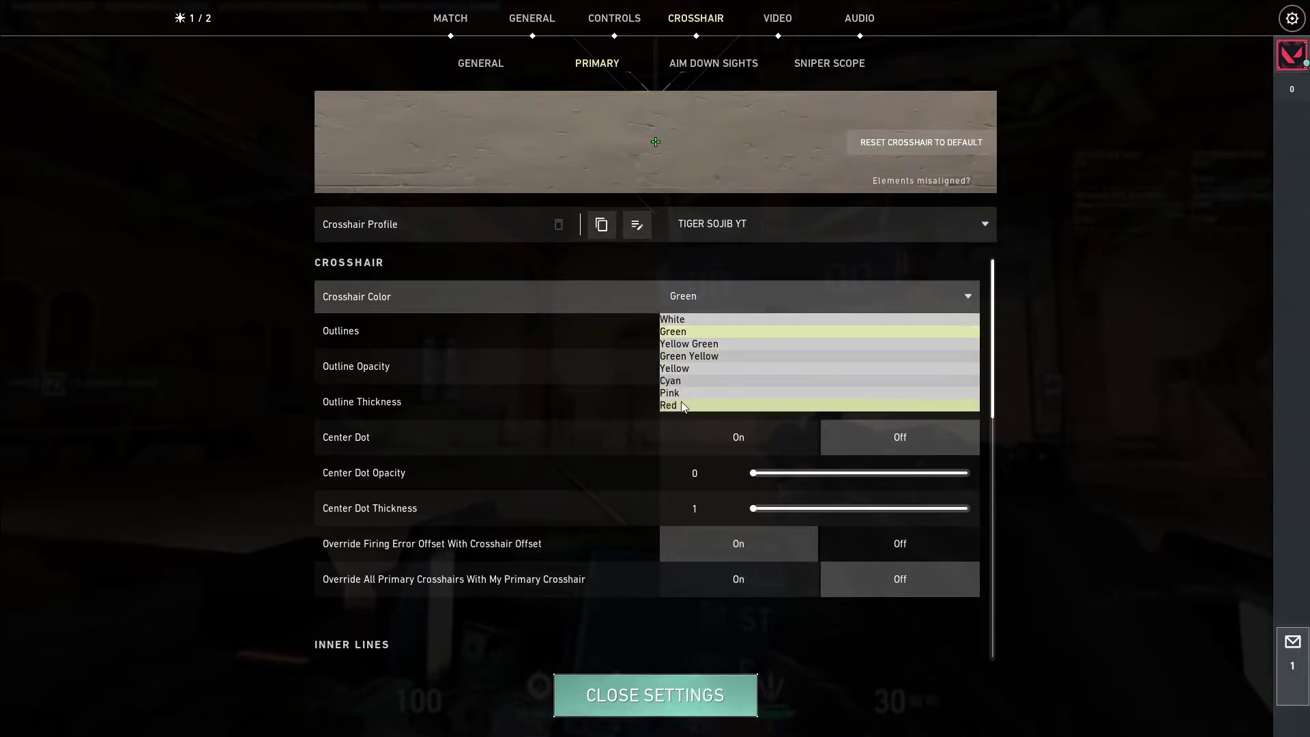
click(584, 288)
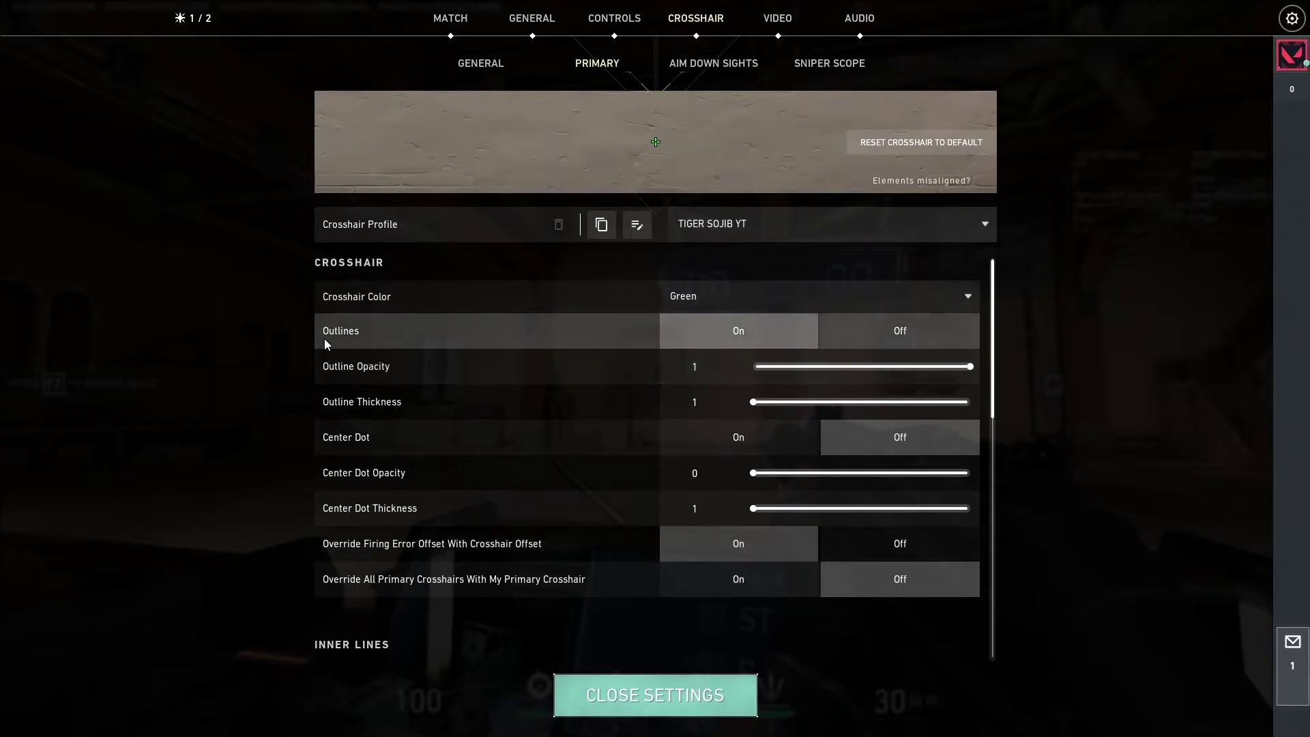
Turn the crosshair outlines off, check the range view, and turn the outlines on again.
click(899, 331)
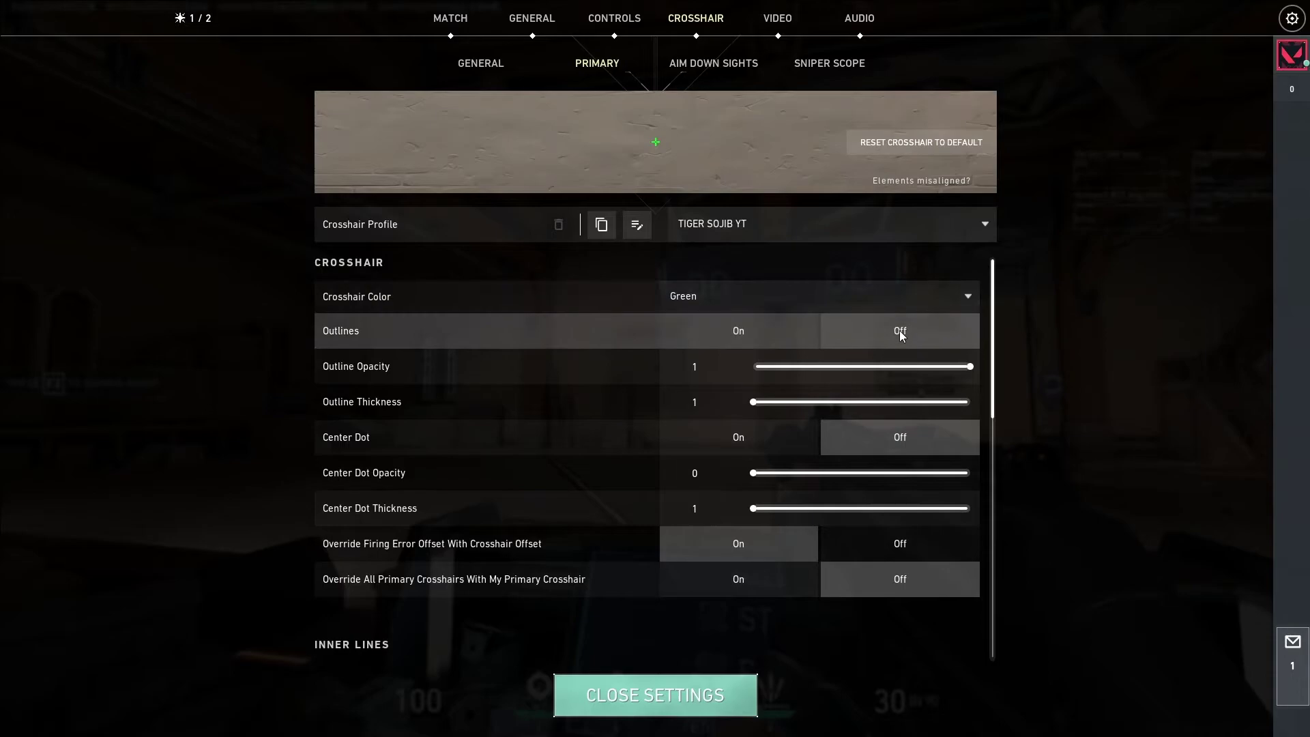
key(Escape)
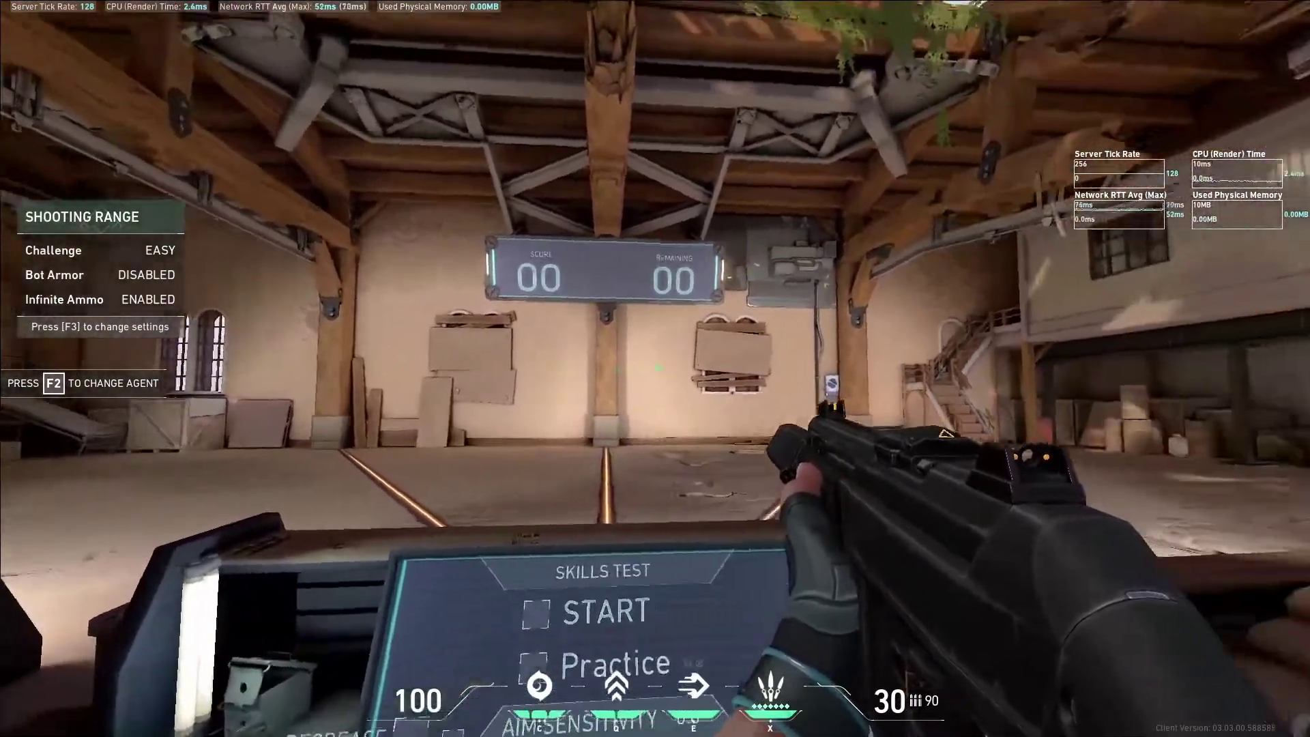
key(Escape)
click(755, 329)
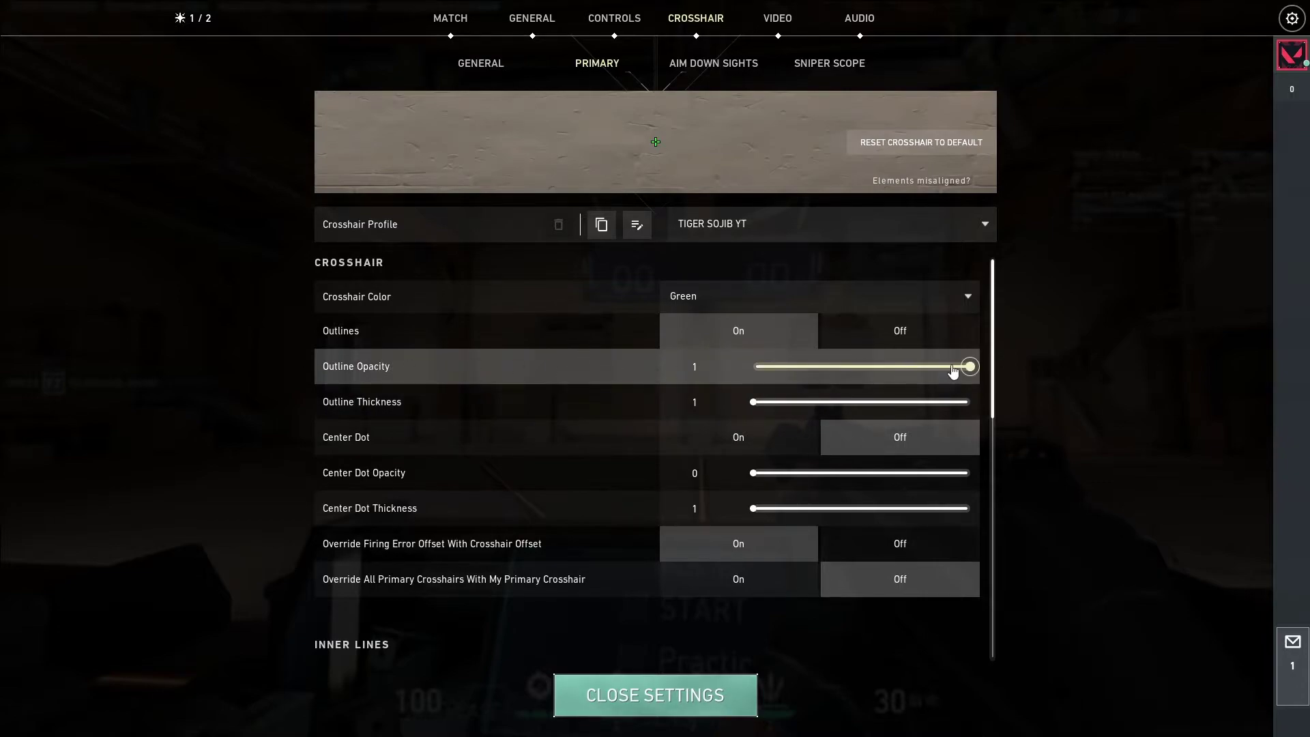
Set the outline opacity to 0, check the crosshair in the range, and restore the opacity to 1.
drag(768, 366, 752, 367)
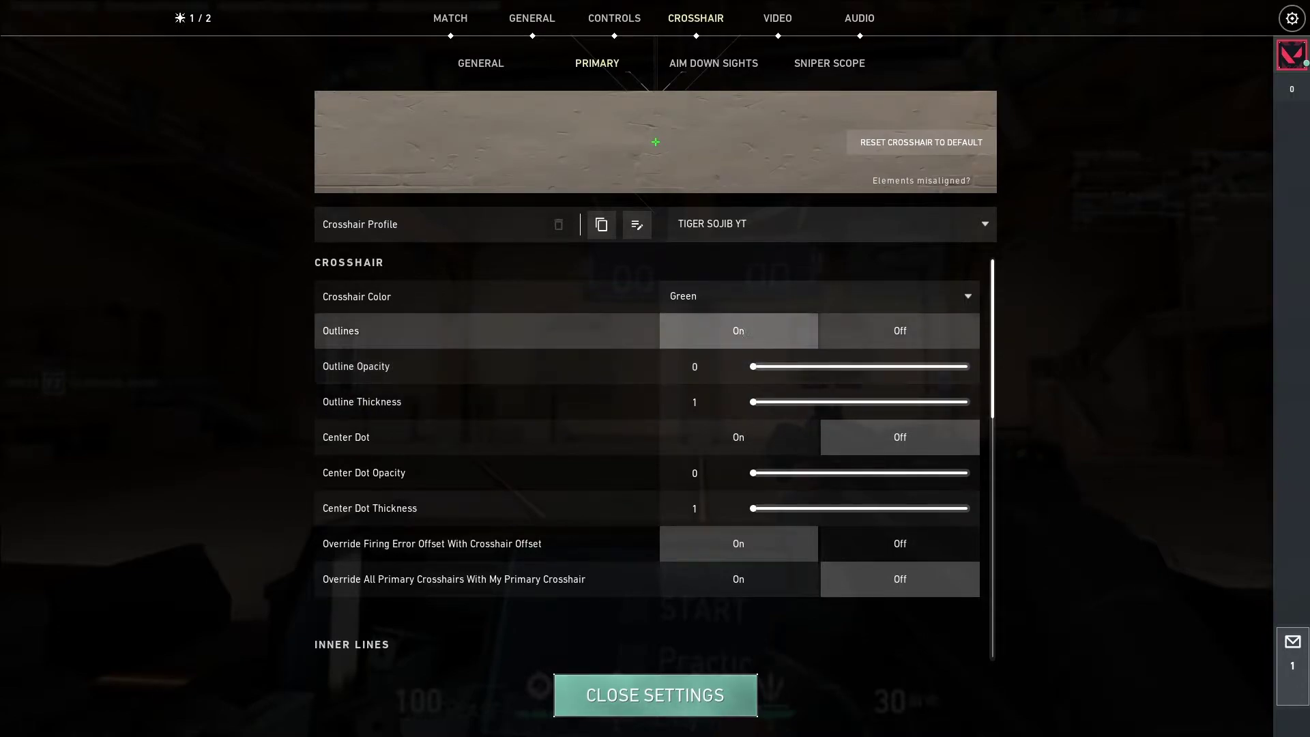
key(Escape)
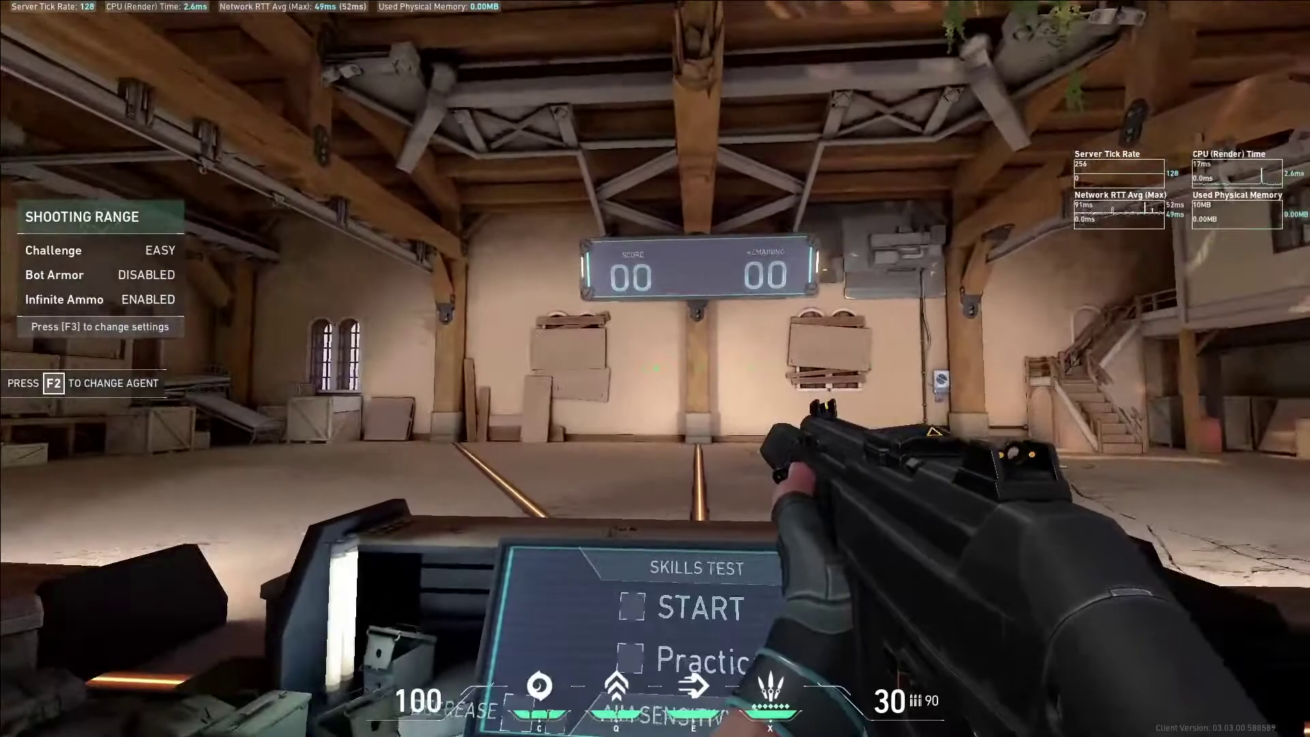
key(Escape)
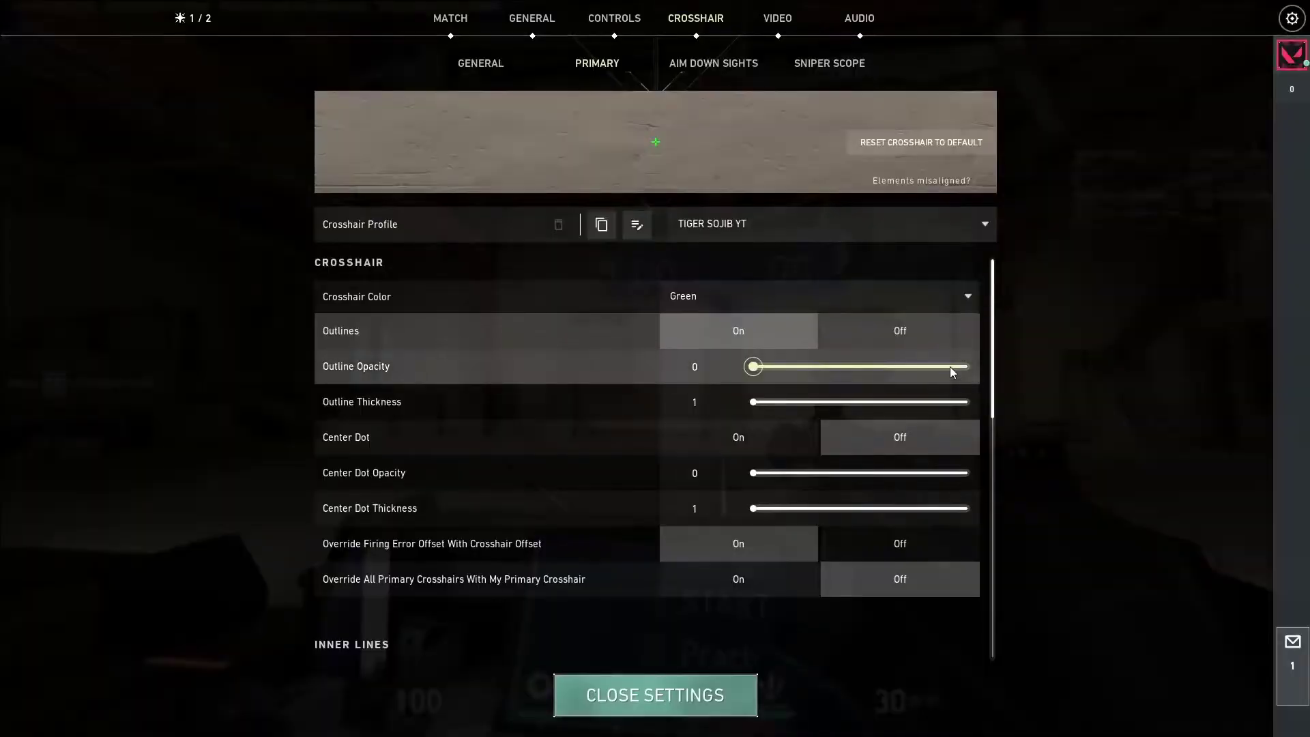
drag(754, 367, 1029, 380)
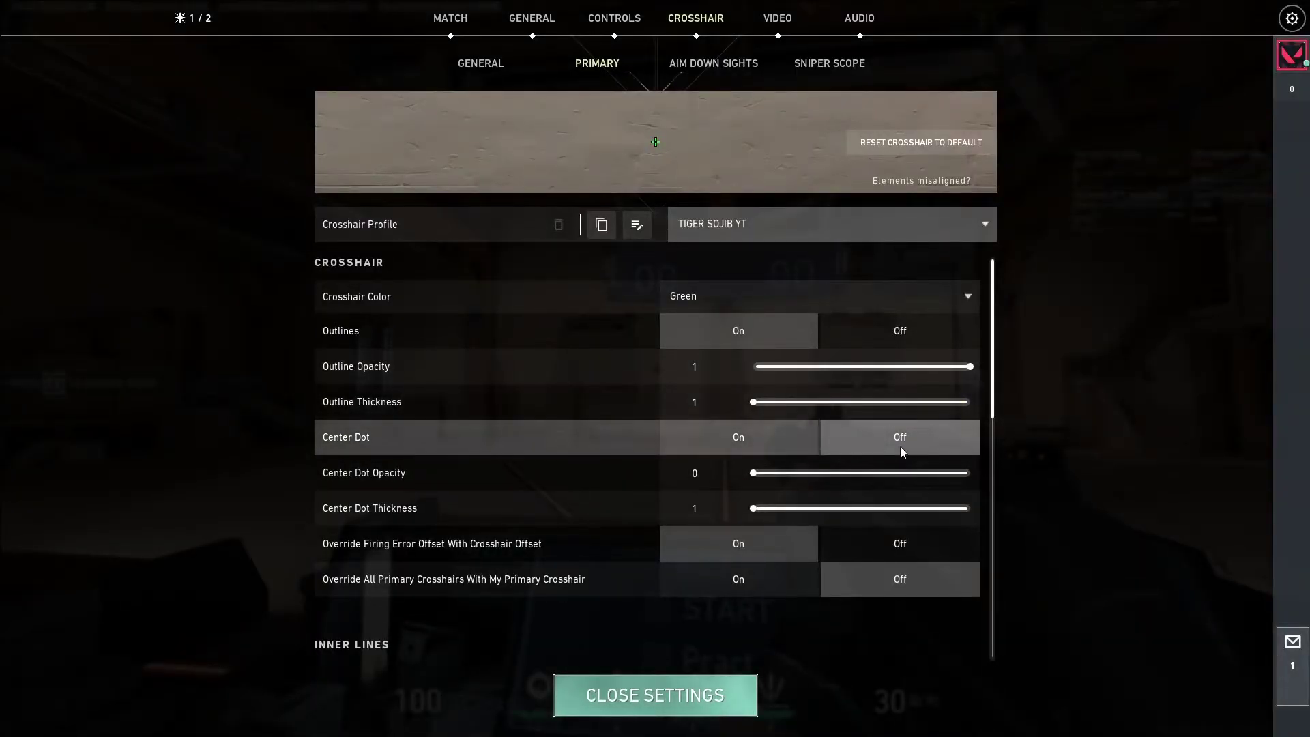
Turn on the center dot of the primary crosshair and check it in the range.
click(759, 440)
key(Escape)
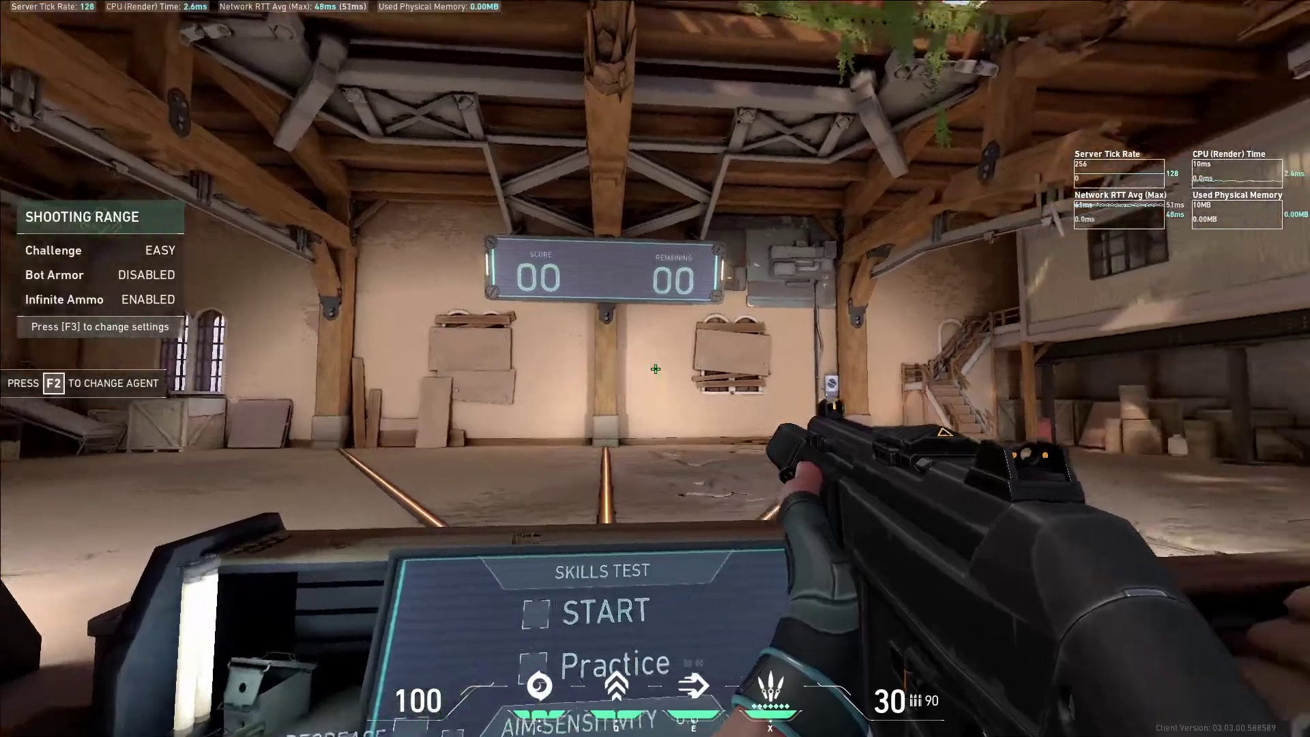
Set the inner line offset of the primary crosshair to 9 and check the crosshair in the range.
key(Escape)
scroll(812, 491, down, 5)
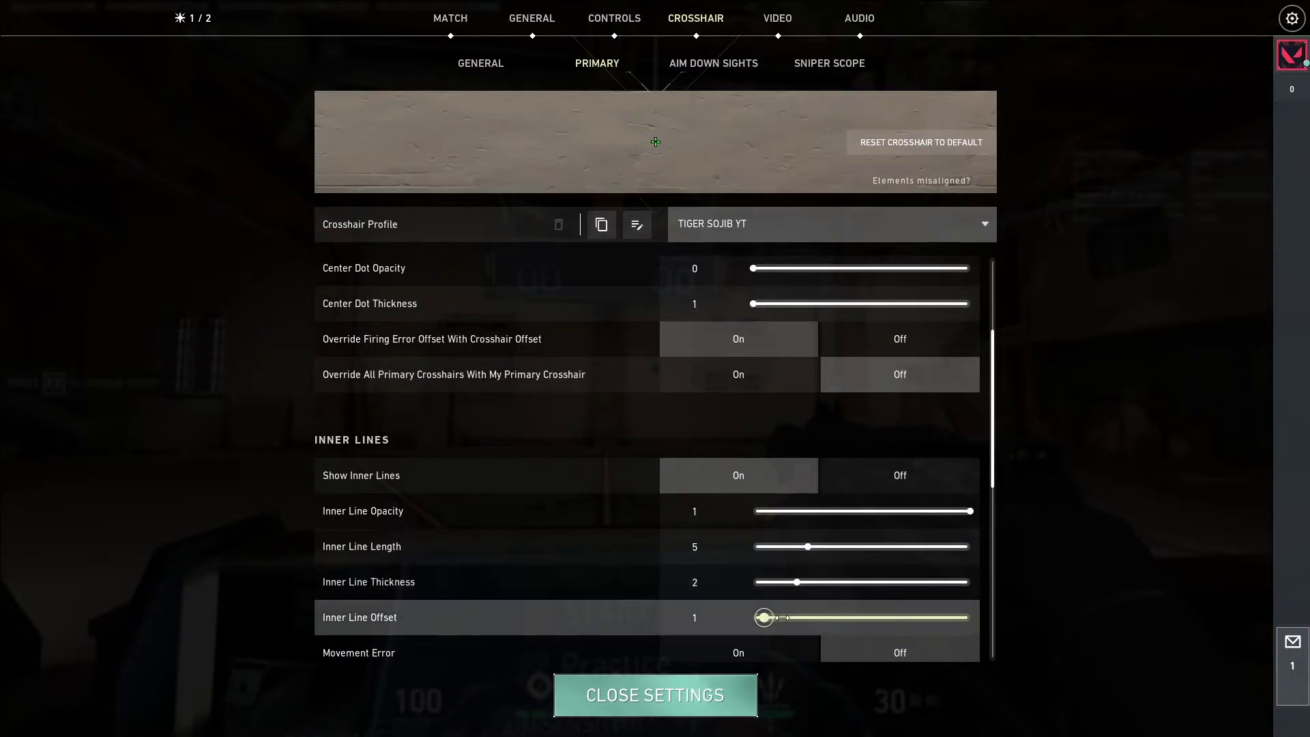
key(Escape)
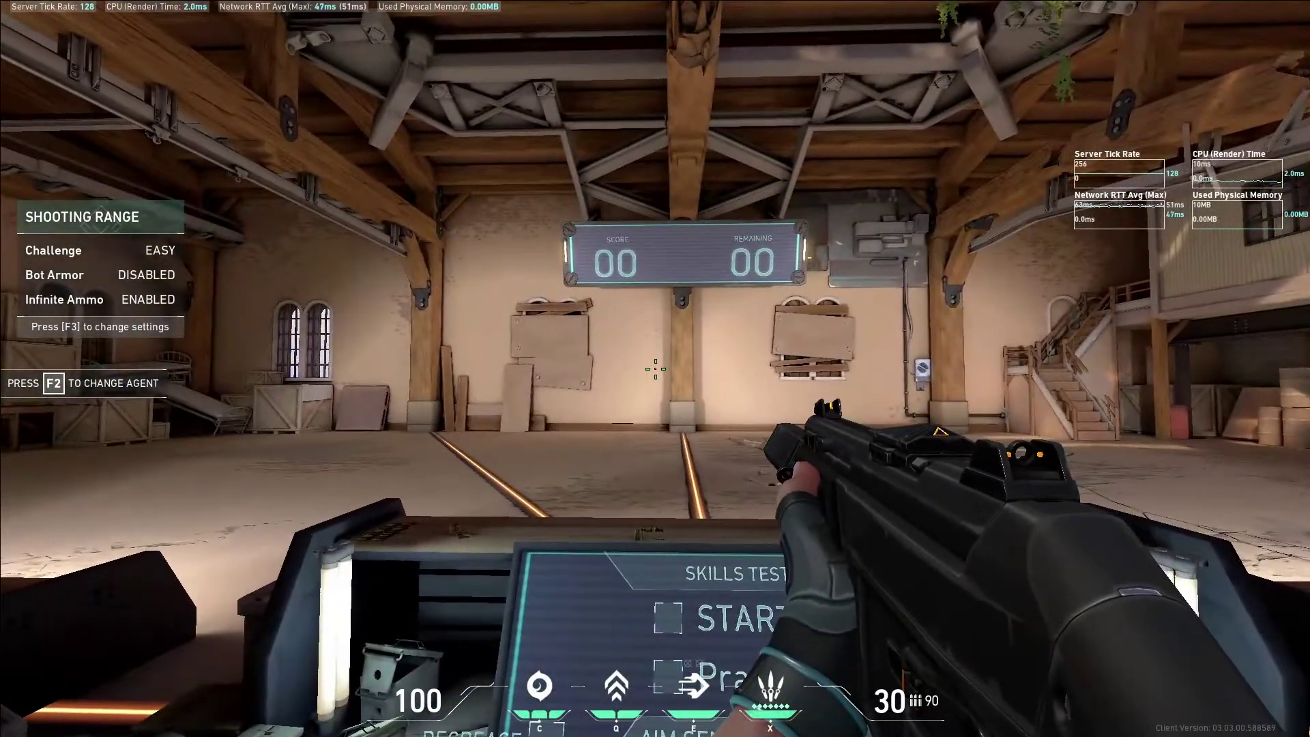
key(Escape)
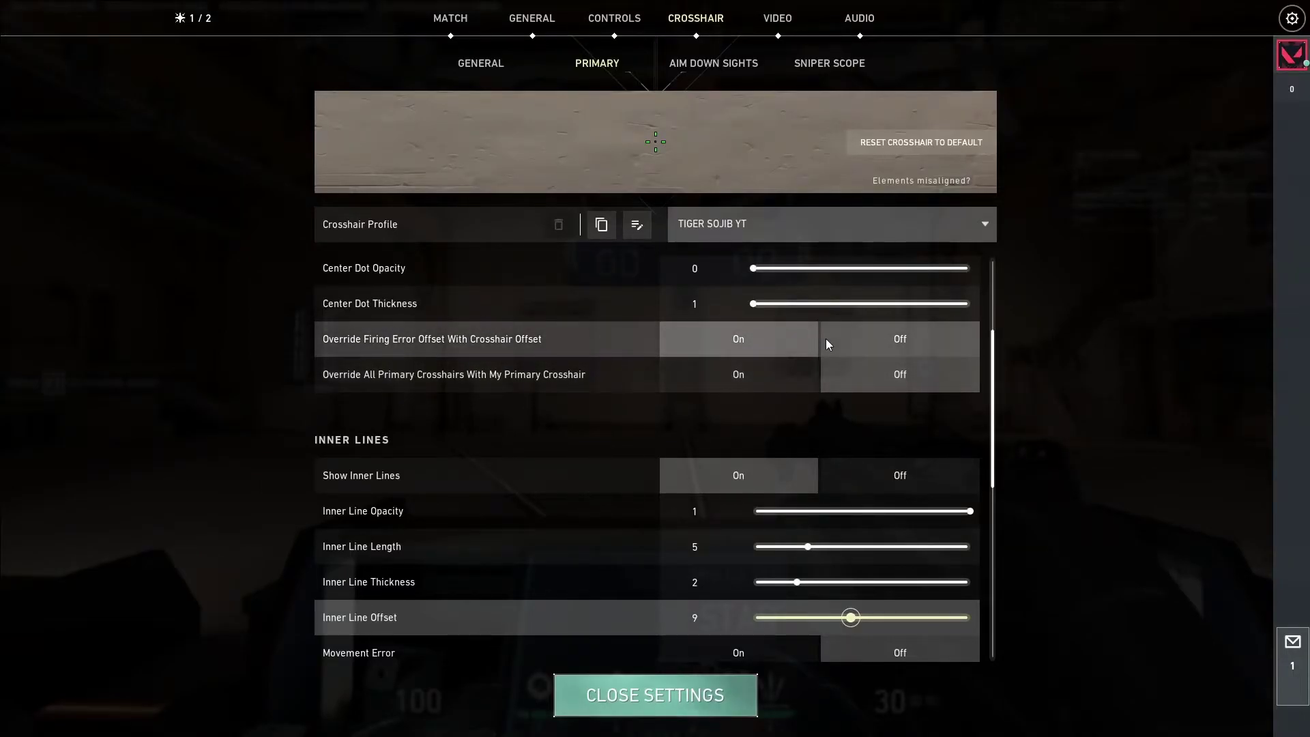
Raise the center dot opacity to 0.94 and set the center dot thickness to 4.
scroll(772, 411, up, 2)
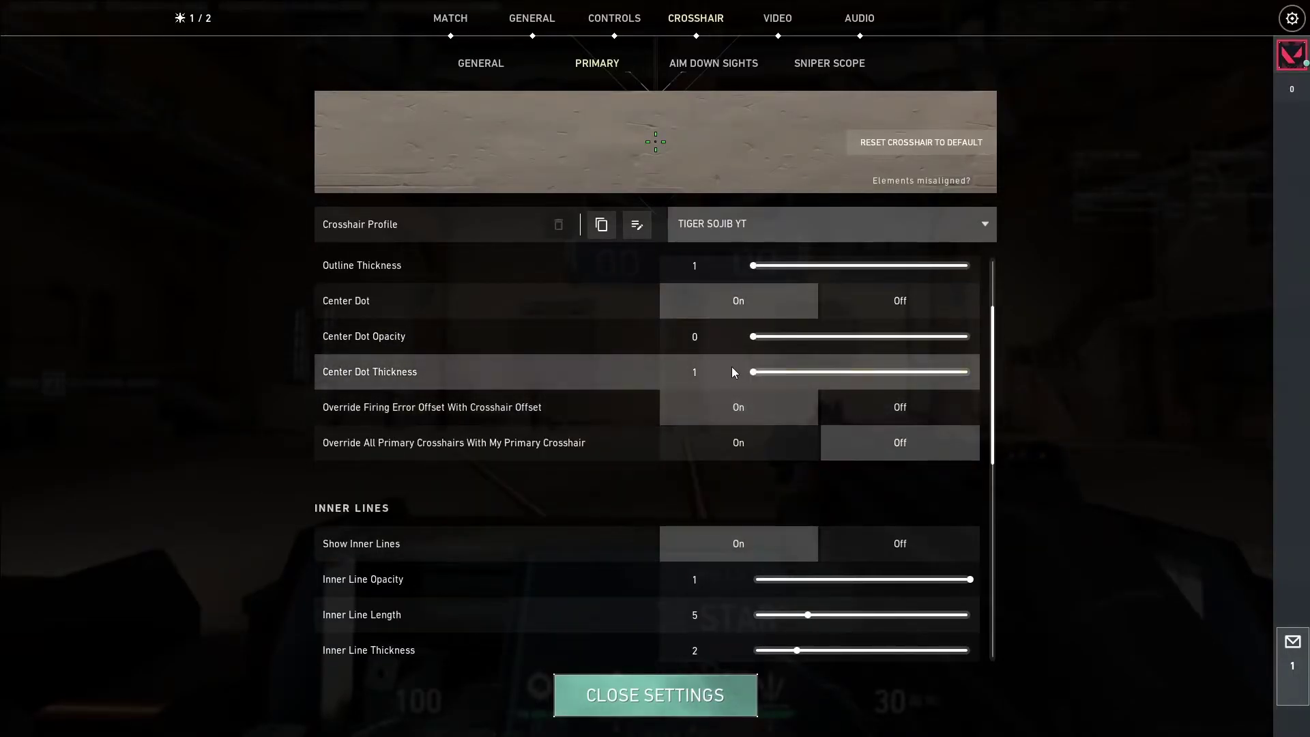
drag(754, 336, 764, 337)
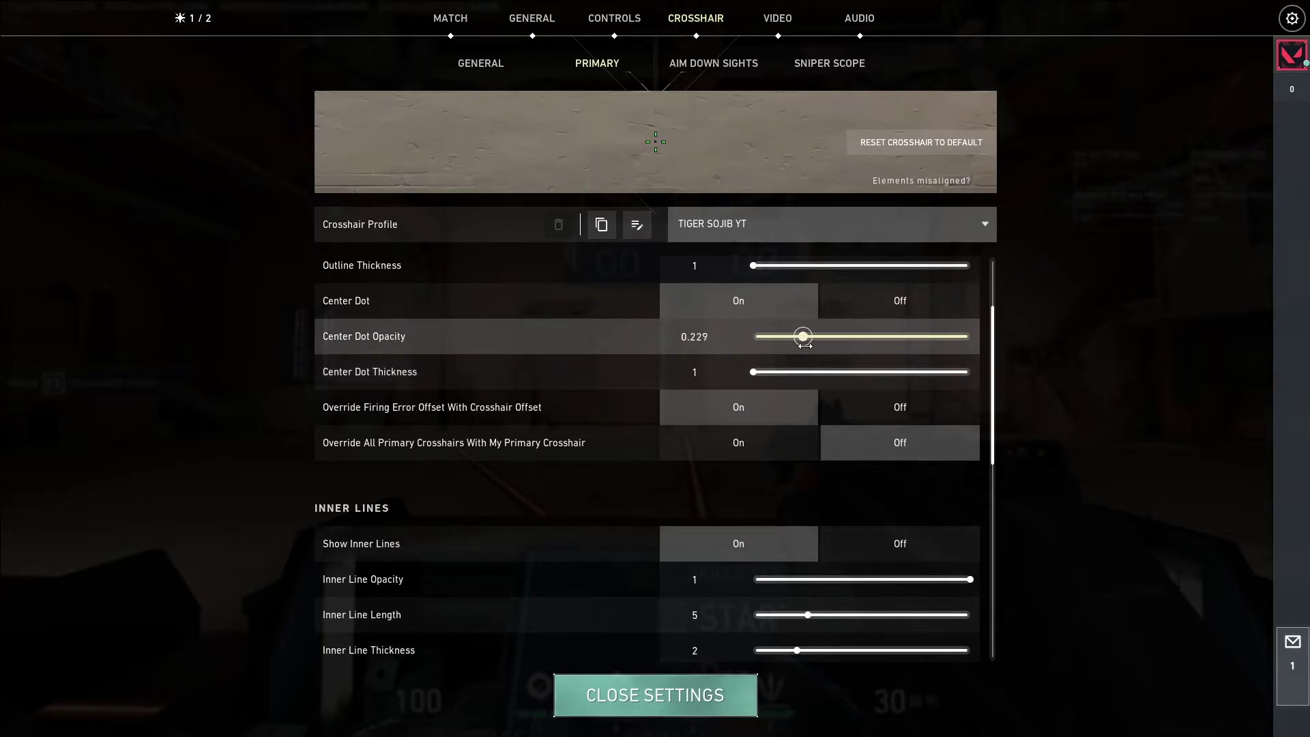
drag(815, 344, 817, 345)
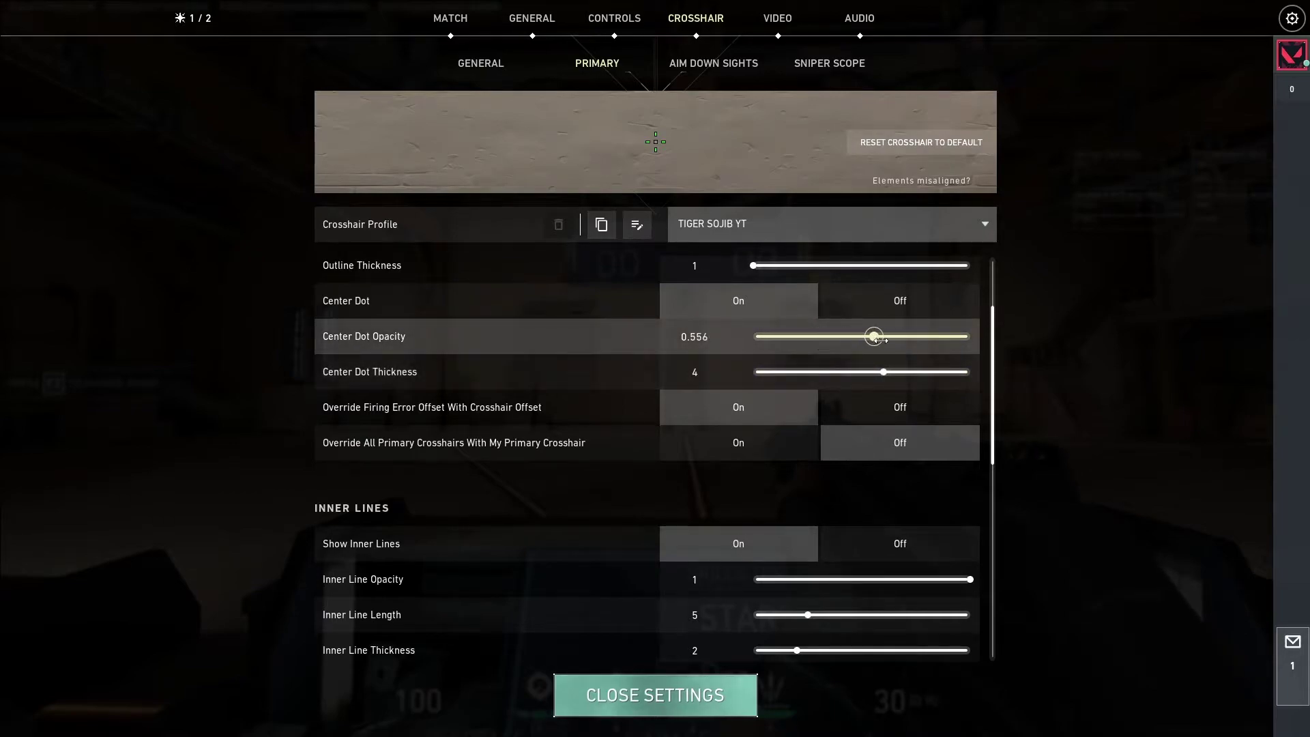
key(Escape)
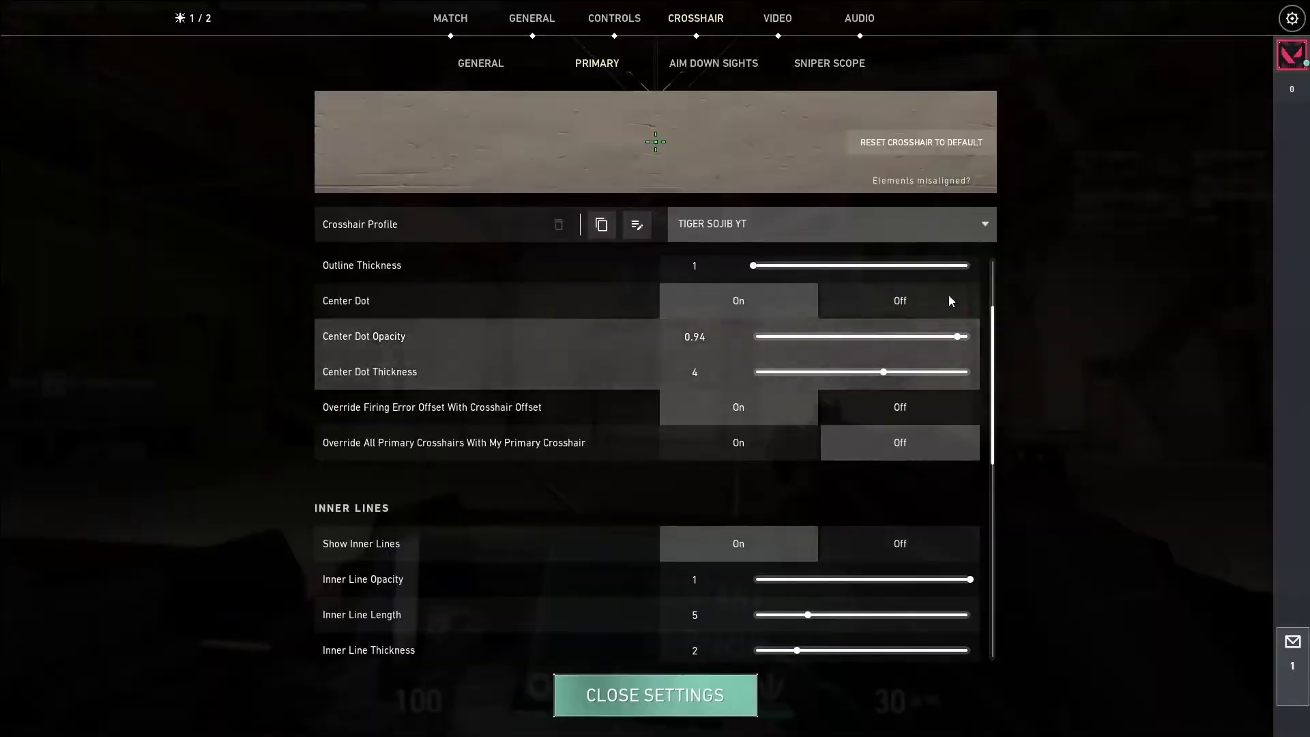
Turn the center dot off, reset its opacity to 0 and thickness to 1, and check the crosshair in the range.
key(Escape)
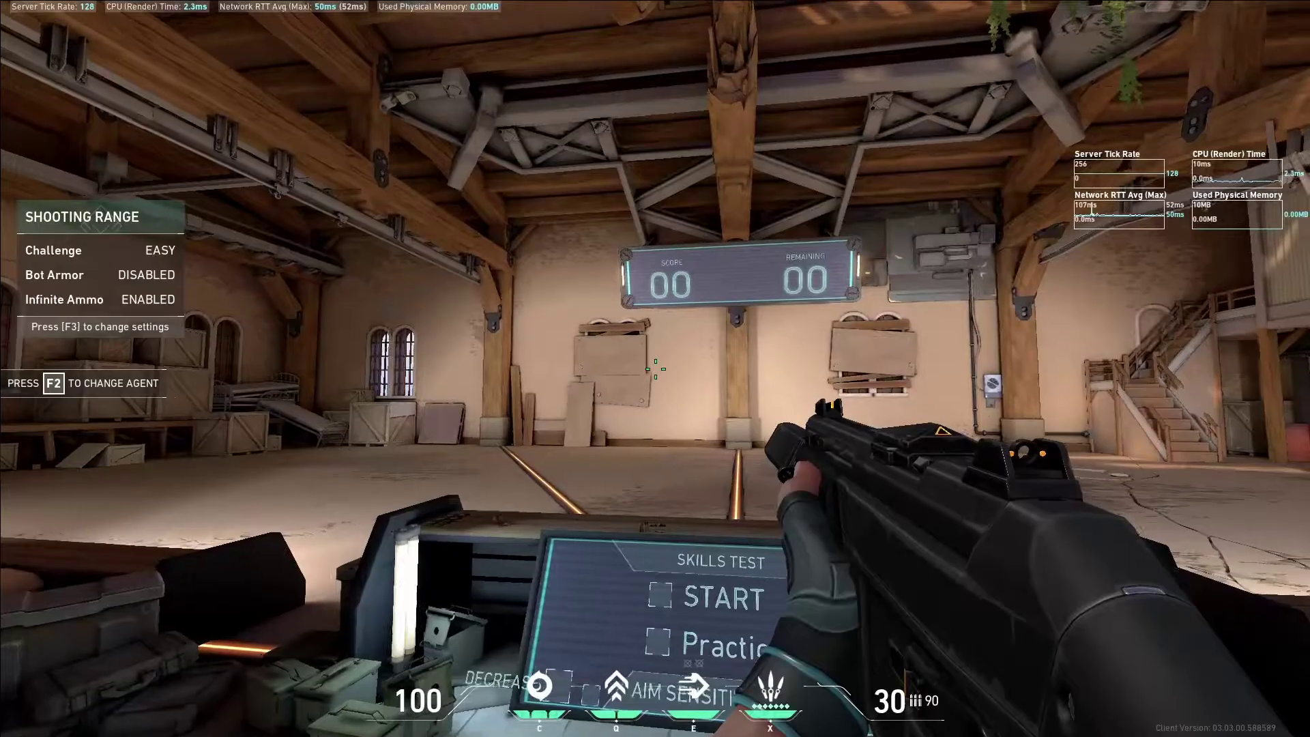
key(Escape)
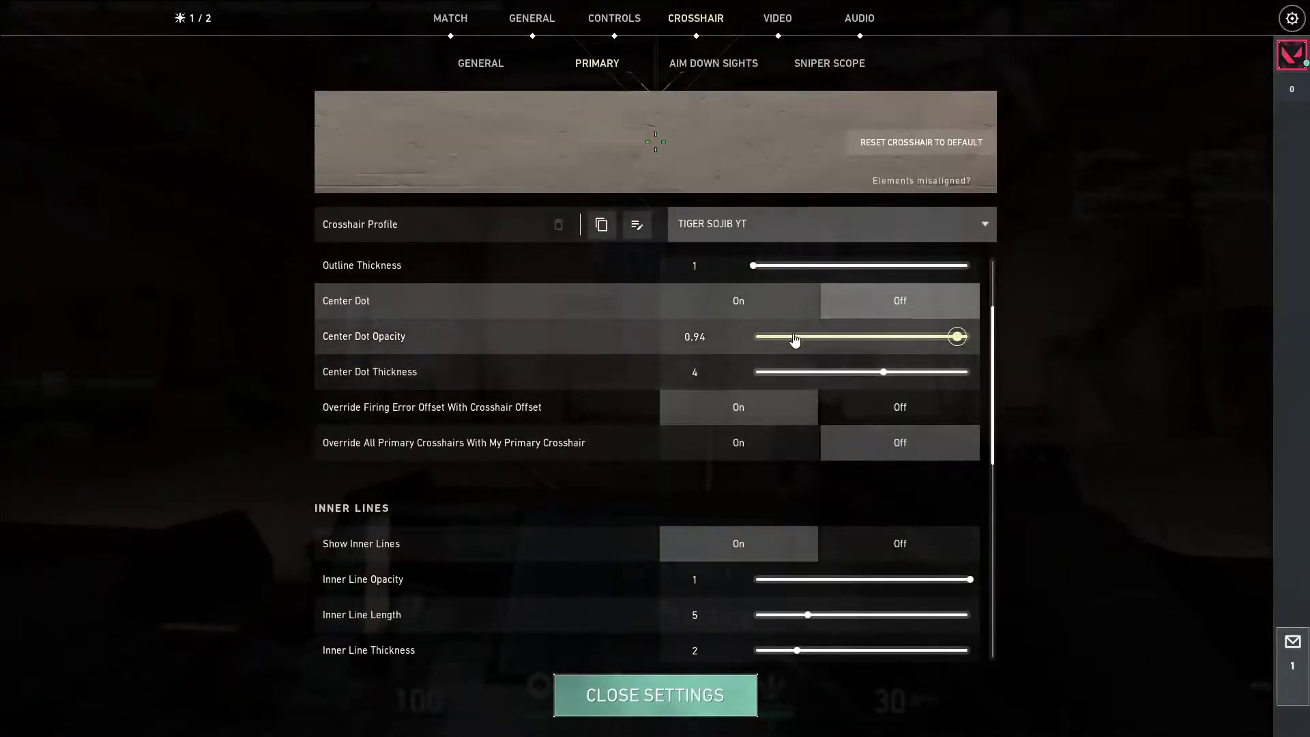
key(Escape)
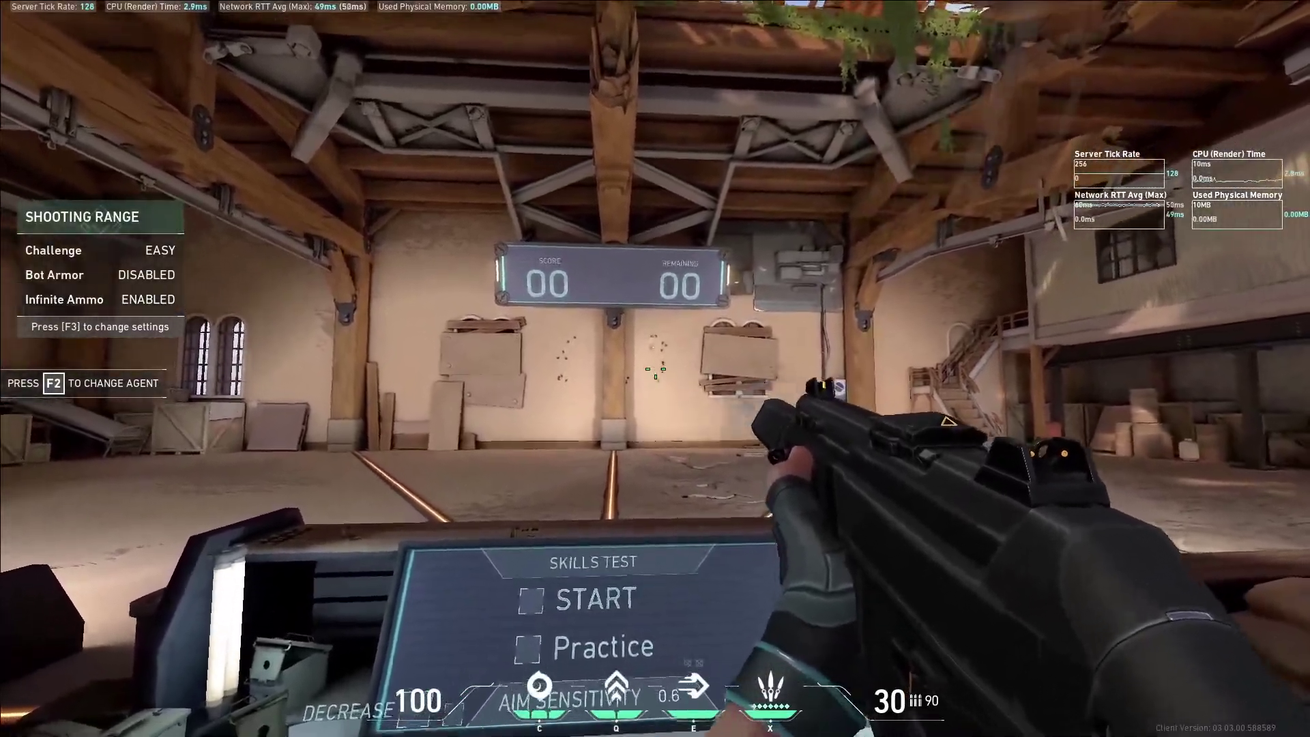
key(Escape)
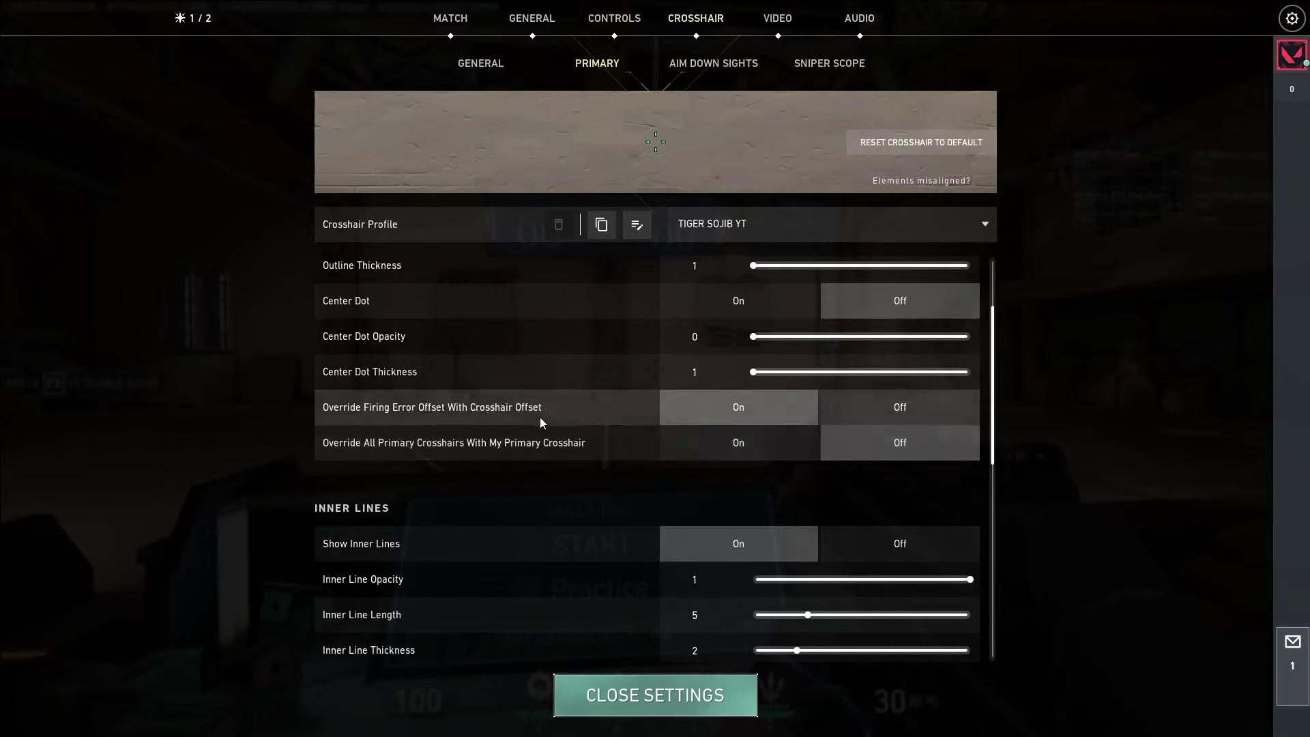
Turn the inner lines off, check the range view, and turn the inner lines on again.
scroll(860, 471, down, 1)
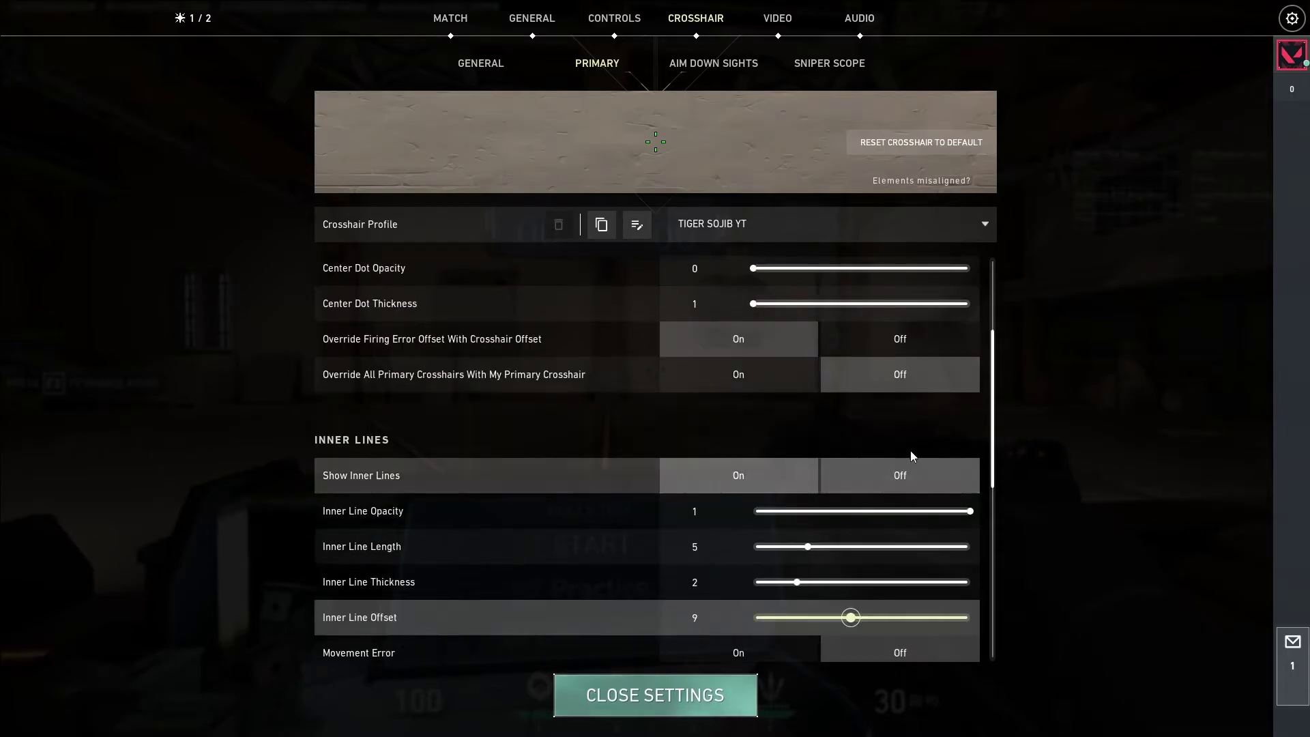
scroll(914, 443, down, 1)
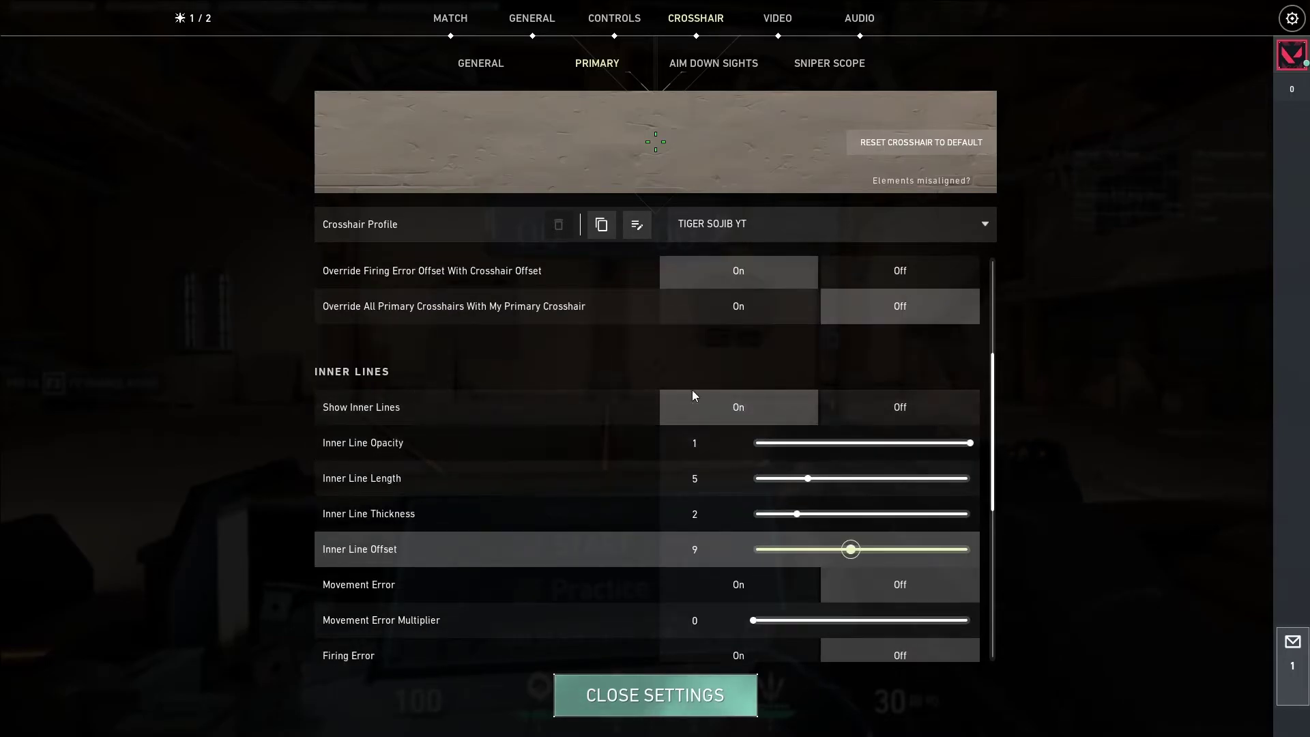
click(940, 412)
key(Escape)
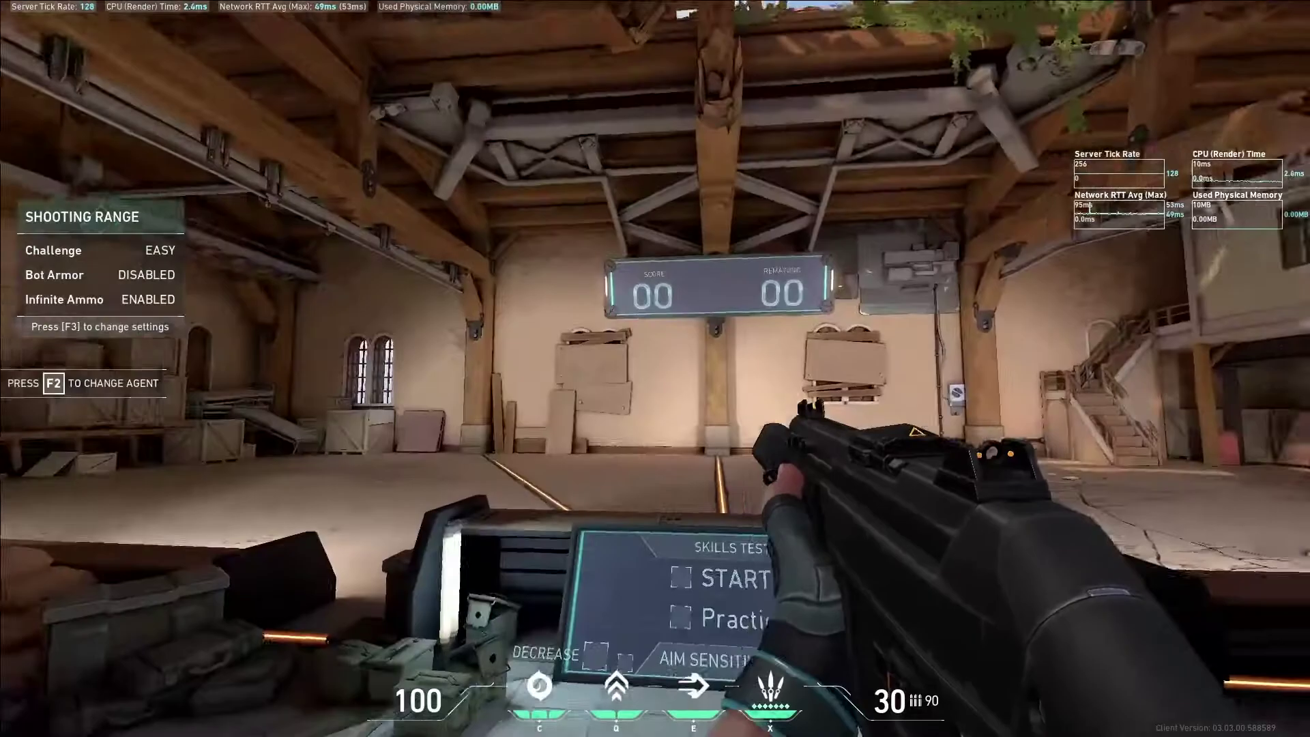
key(Escape)
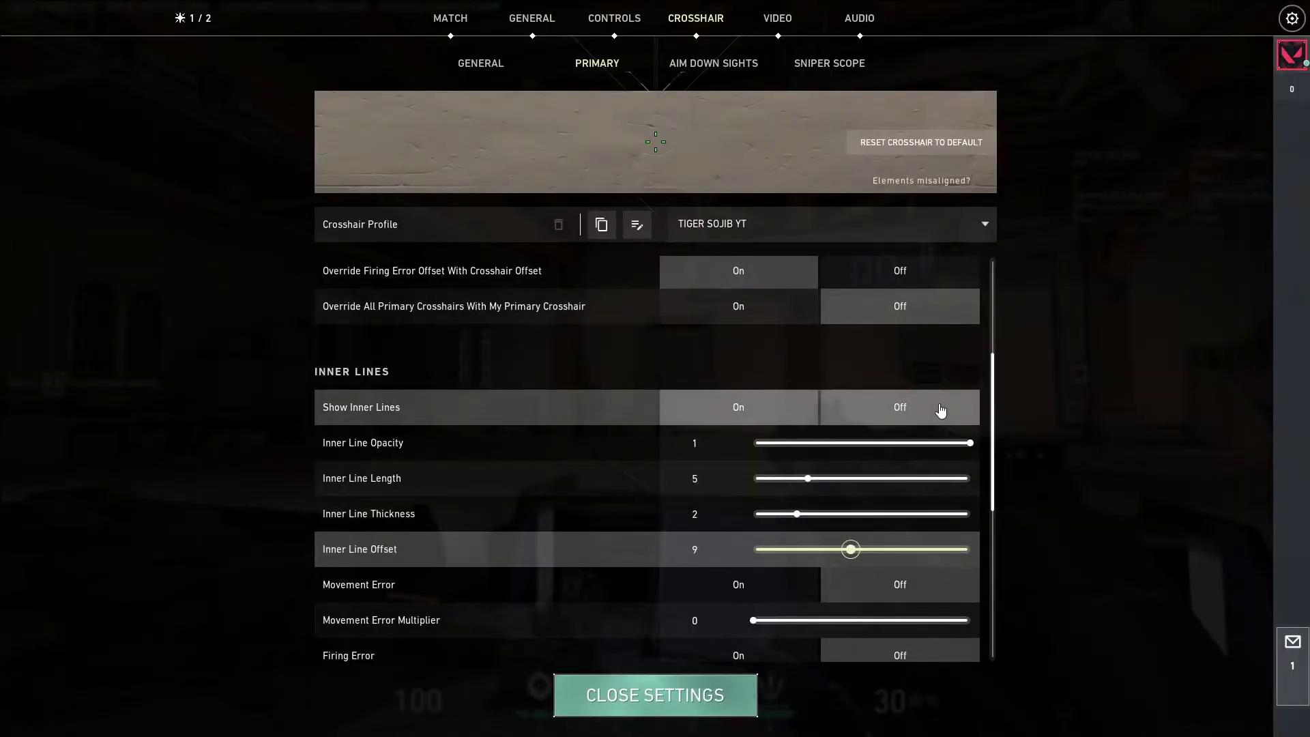
key(Escape)
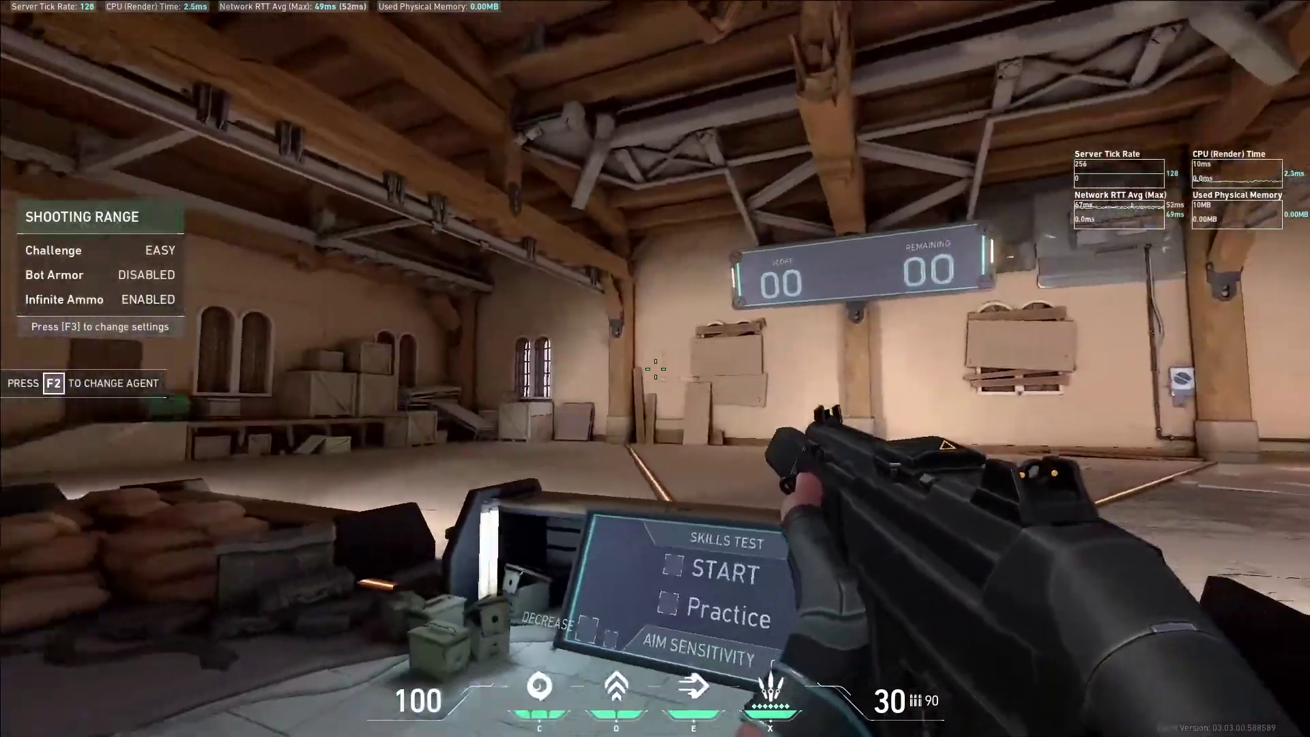
key(Escape)
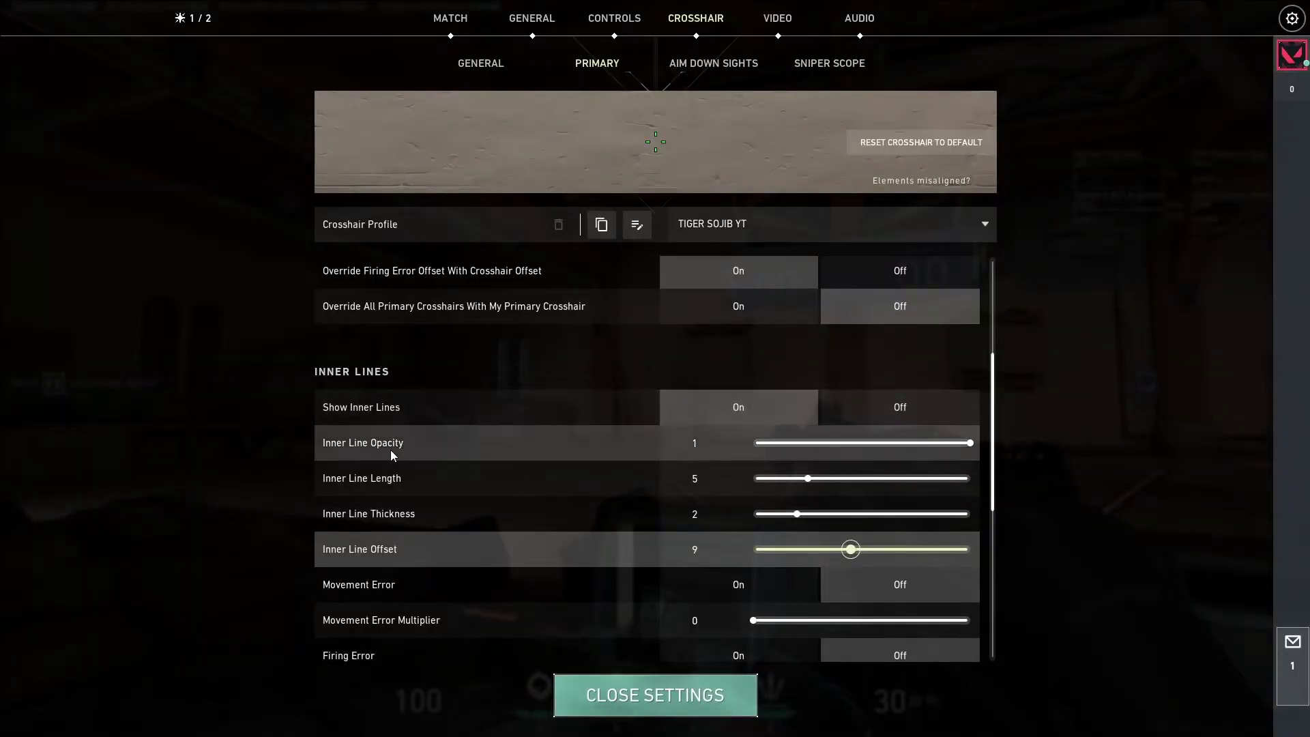
Try different inner line opacity and length values, including length 0, and restore opacity to 1 and length to 5.
mouse_move(970, 446)
mouse_down()
mouse_move(721, 445)
mouse_move(973, 444)
mouse_up()
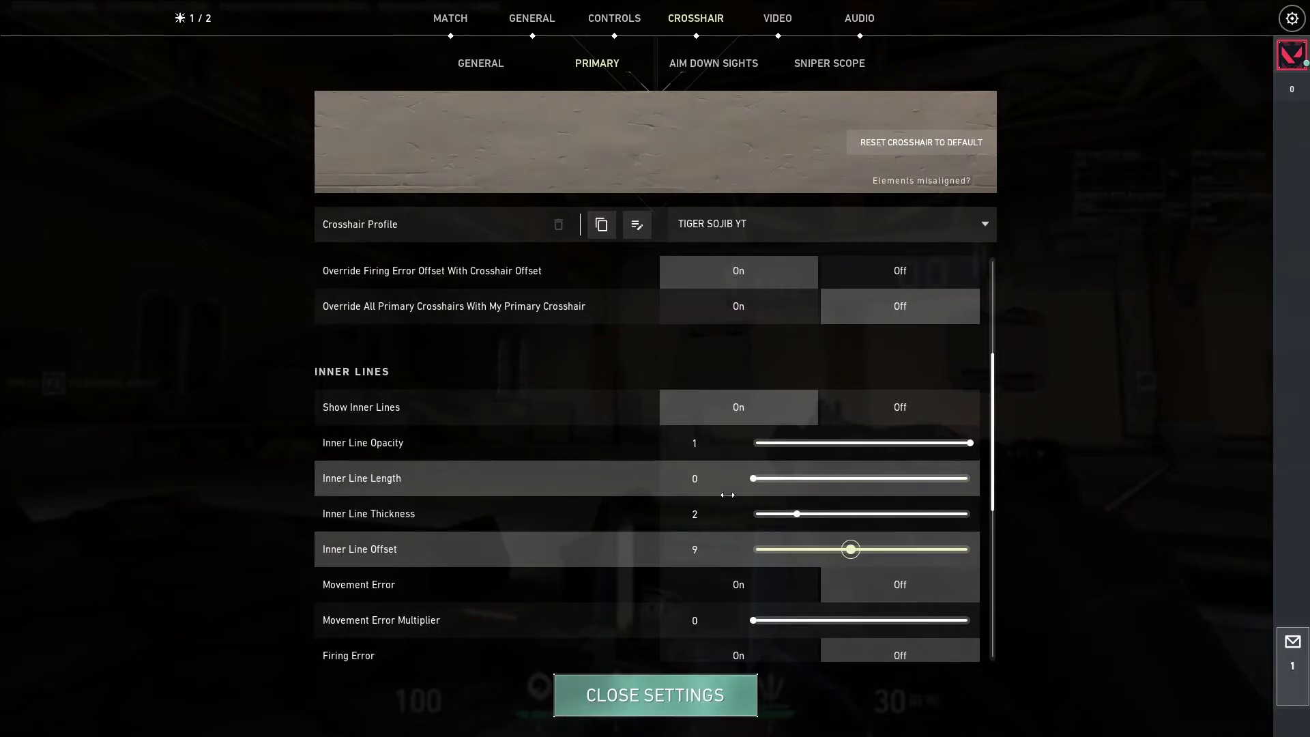
drag(728, 495, 1043, 503)
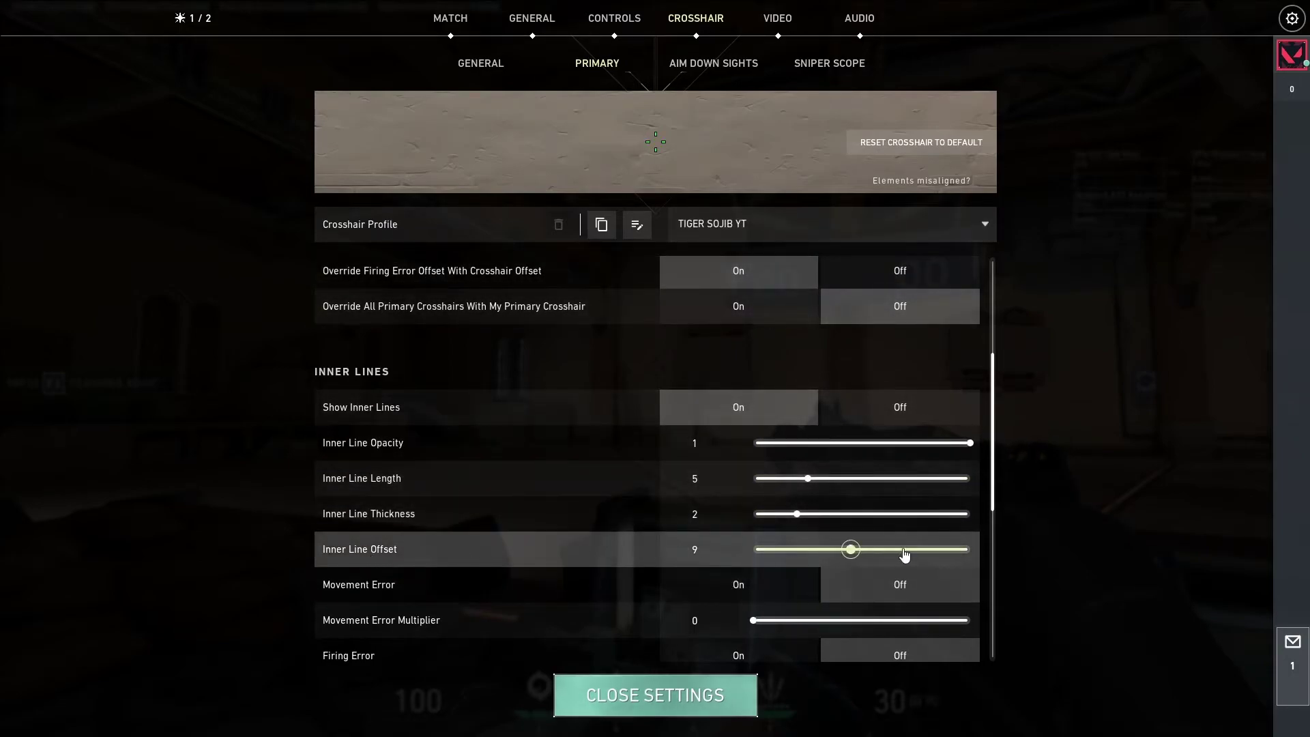
Set the inner line offset to 0 and test the crosshair by firing in the range.
drag(997, 546, 766, 557)
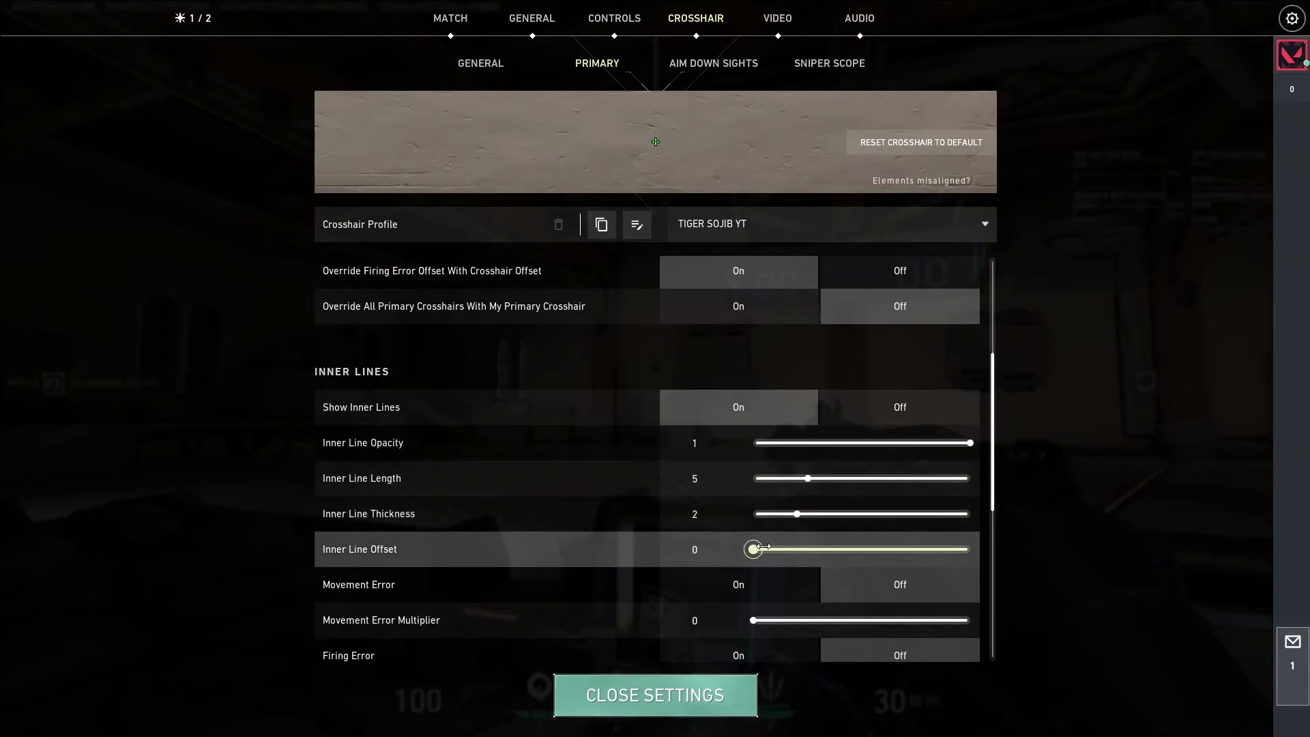
key(Escape)
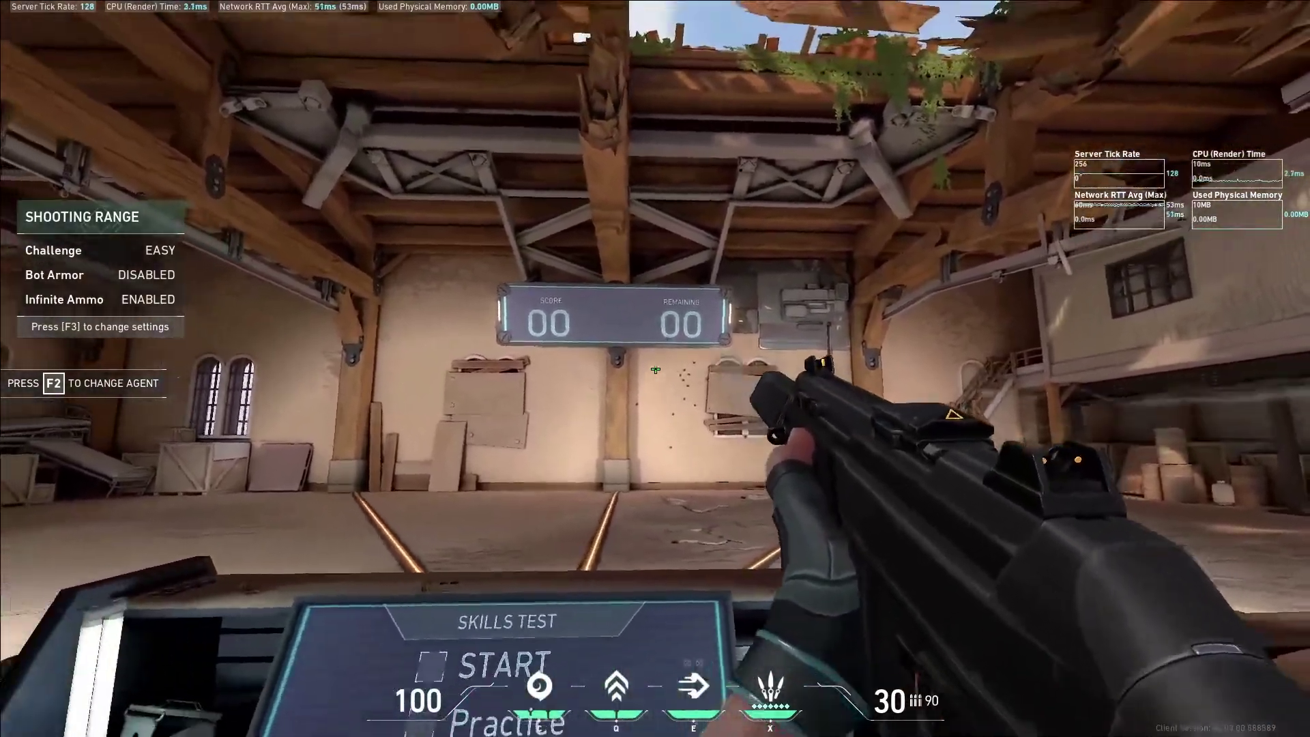
click(655, 370)
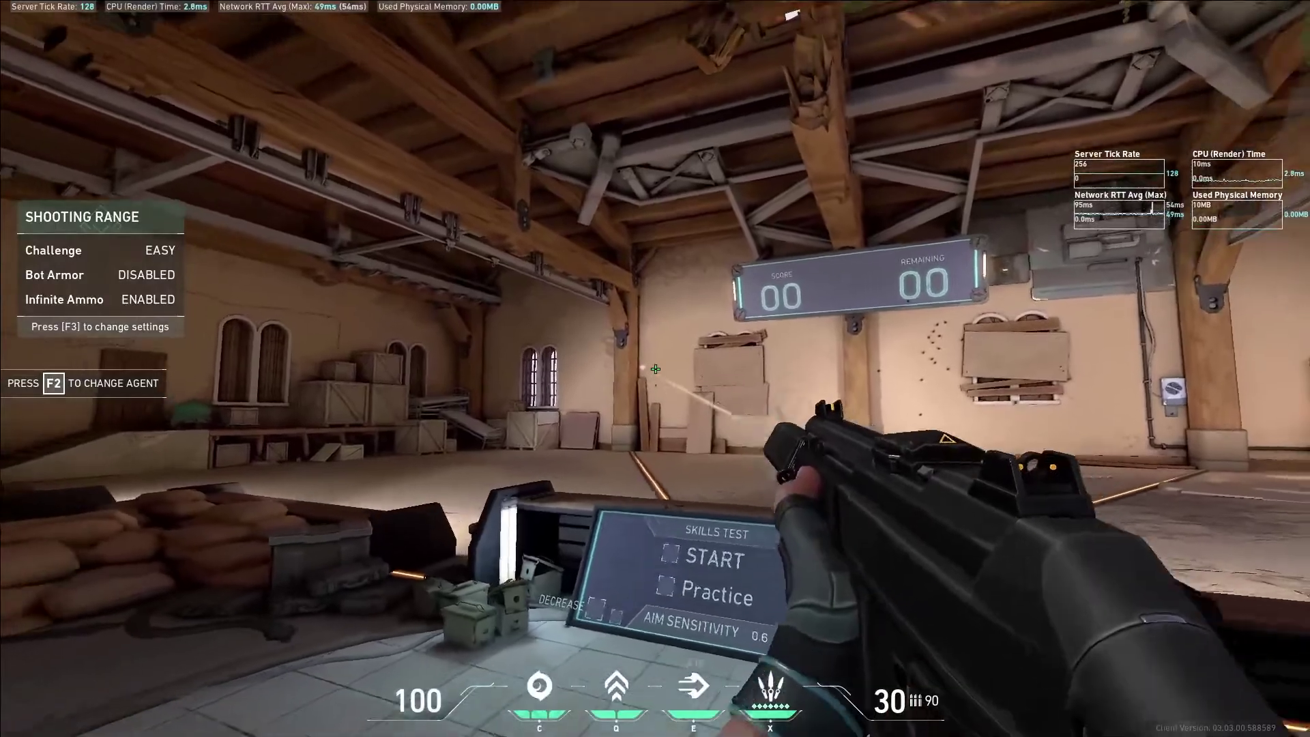
key(Escape)
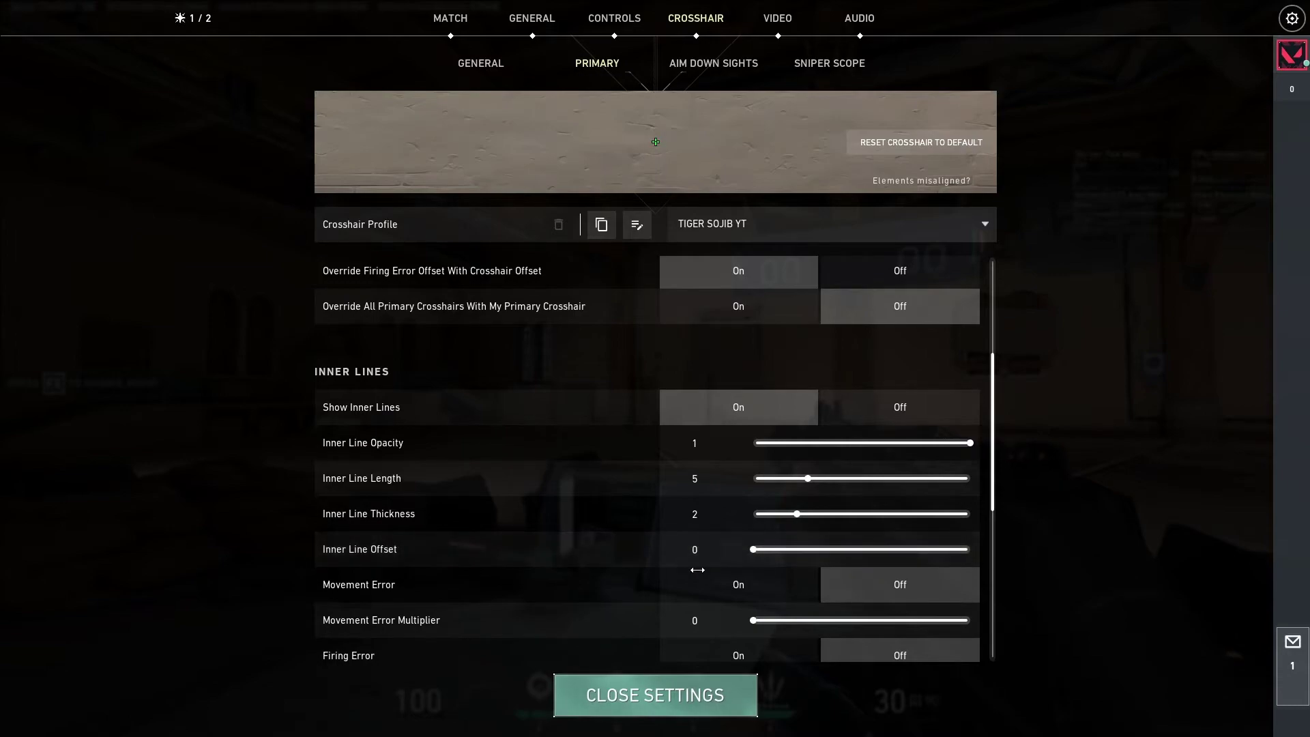
key(Escape)
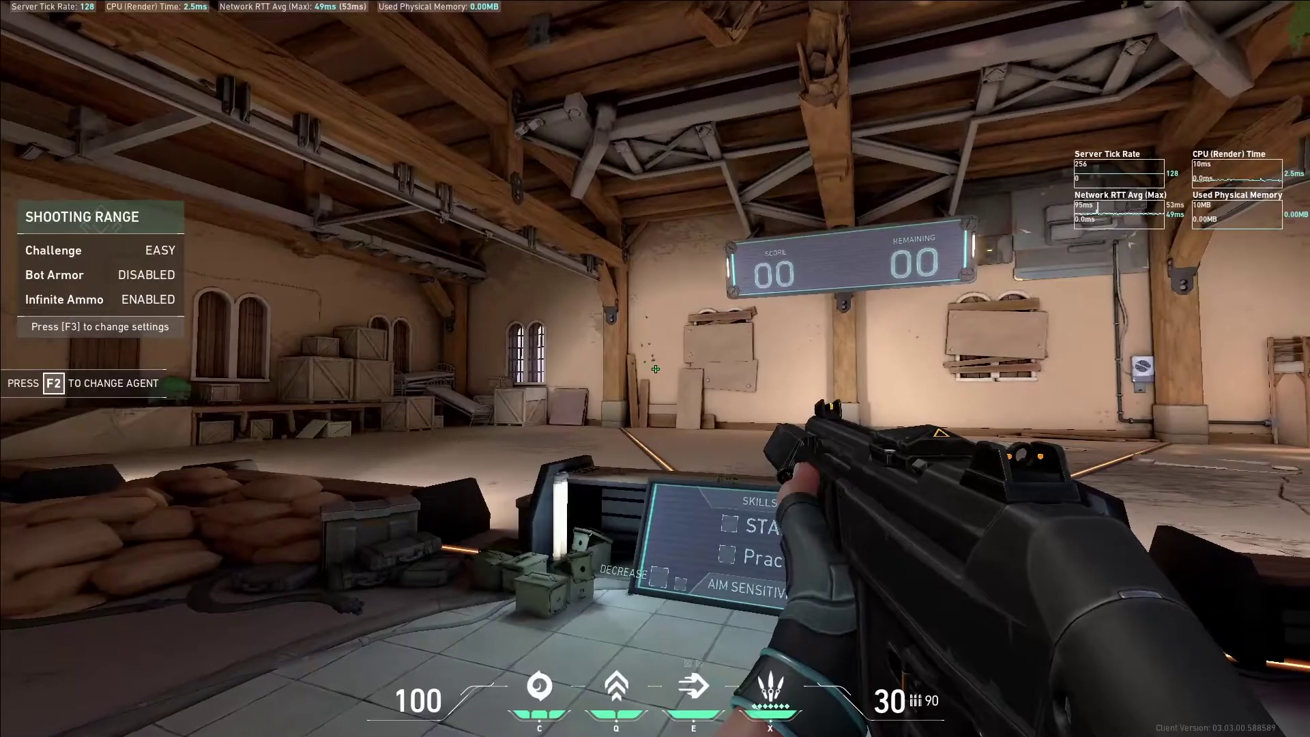
Set the inner line offset to 1 and check the crosshair in the range.
key(Escape)
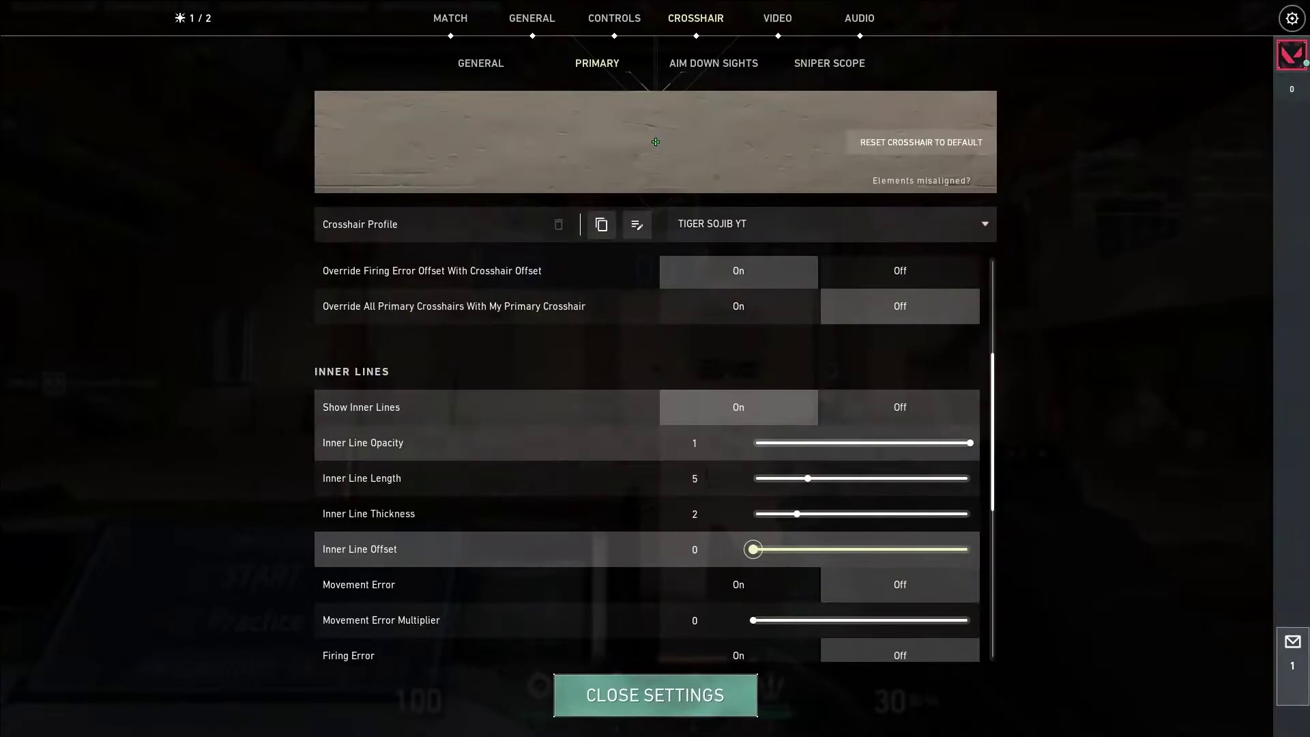
key(Escape)
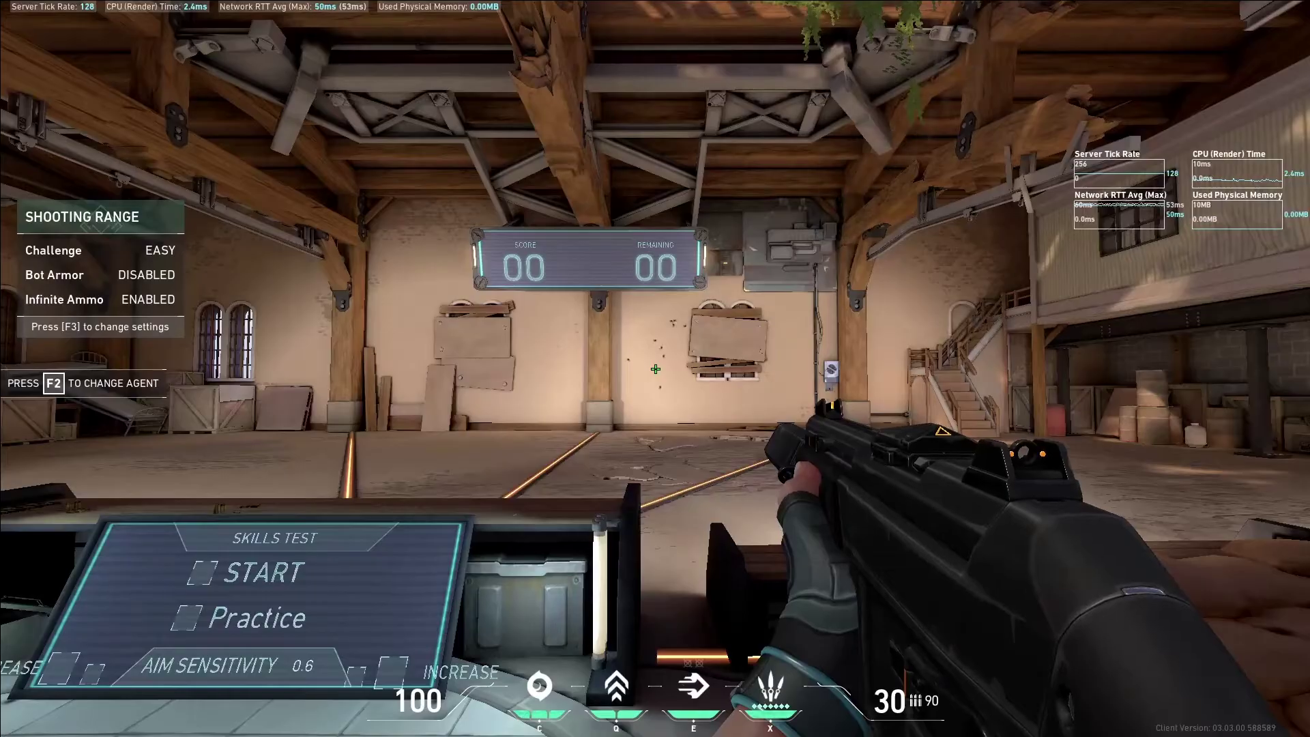
key(Escape)
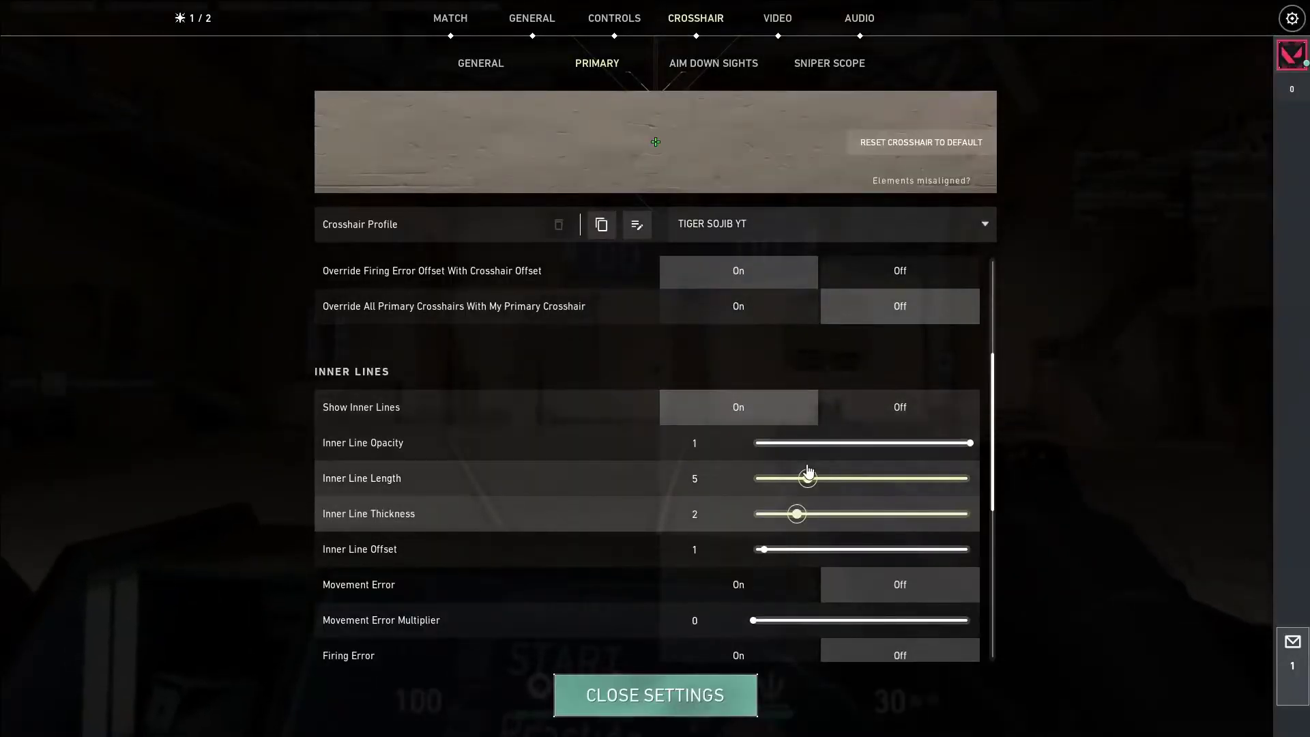
Turn on the inner lines' Movement Error, strafe in the range to check the crosshair, and turn it off again.
scroll(694, 583, down, 3)
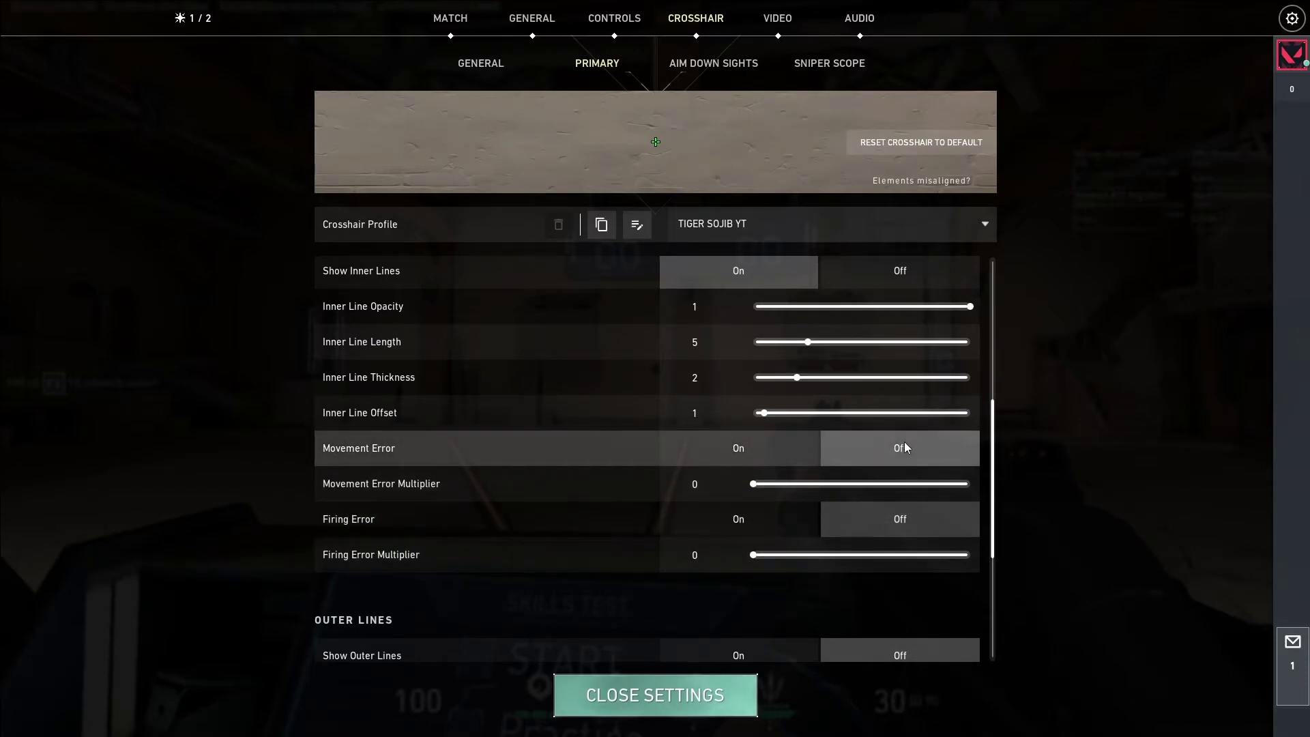
key(Escape)
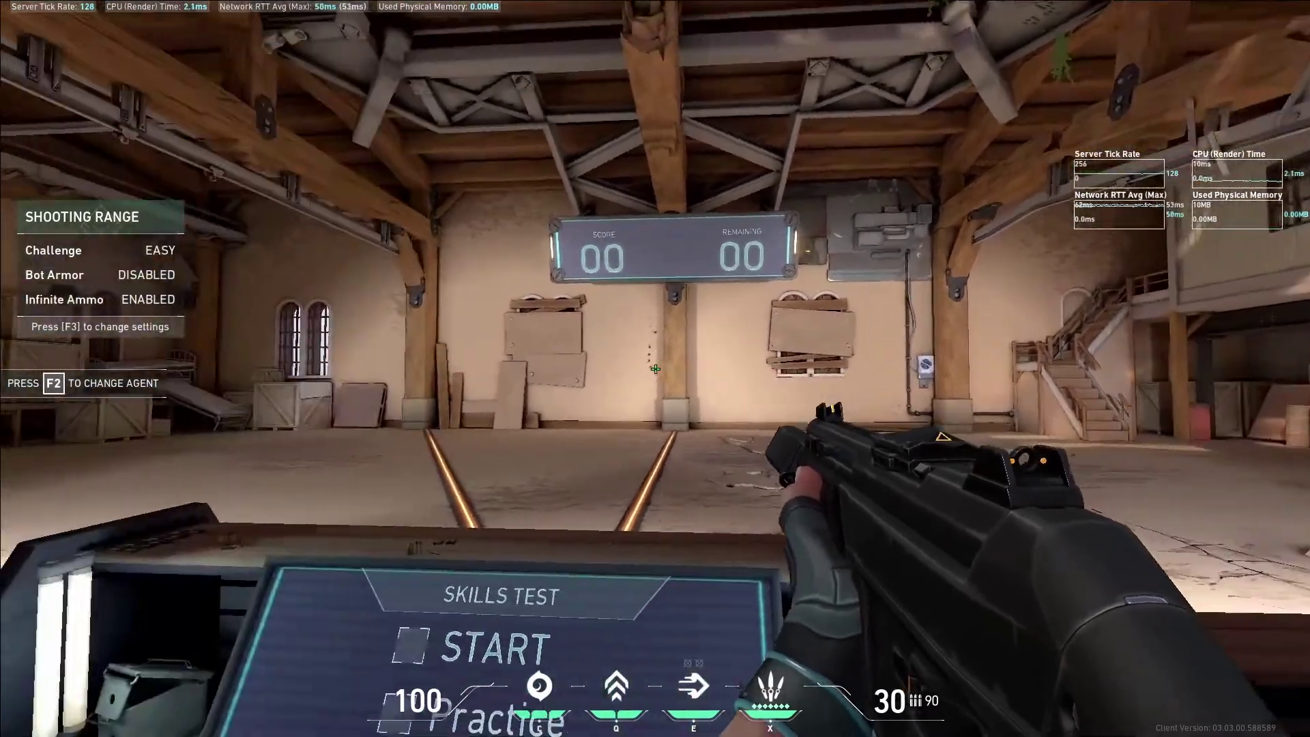
key(Escape)
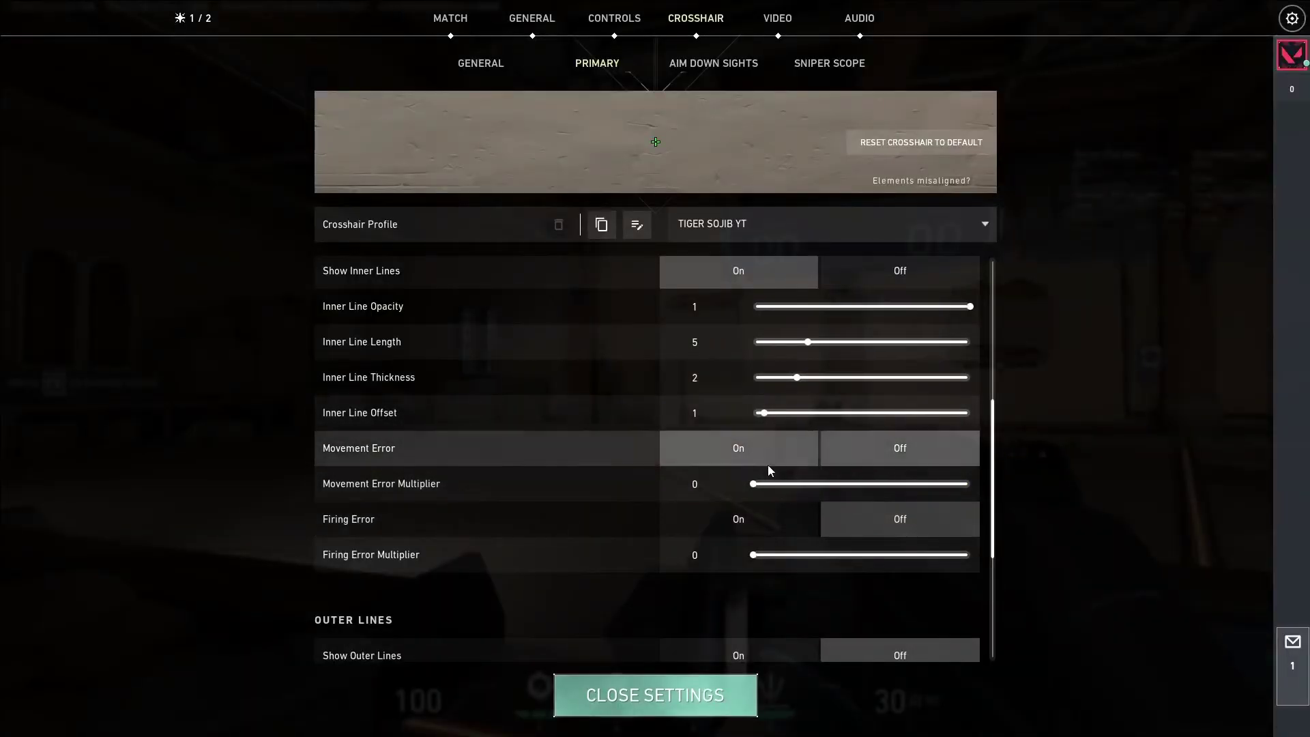
key(Escape)
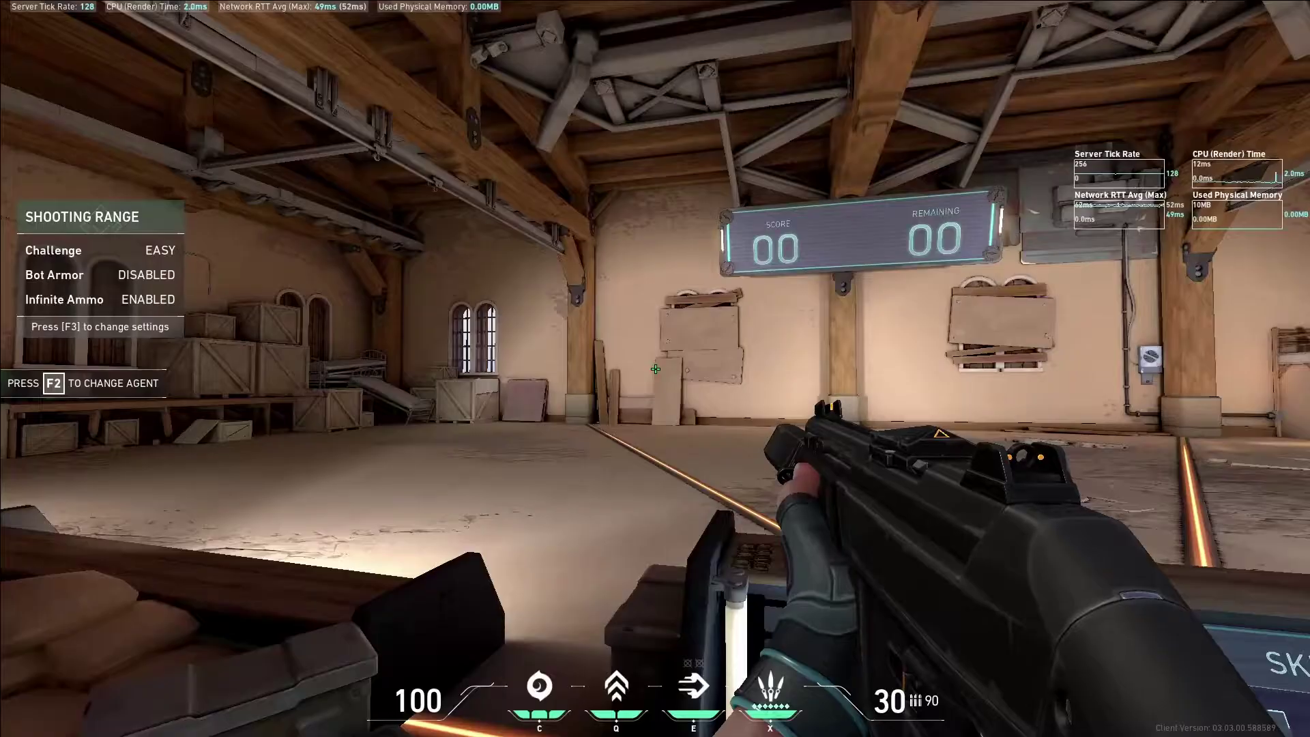
key(a)
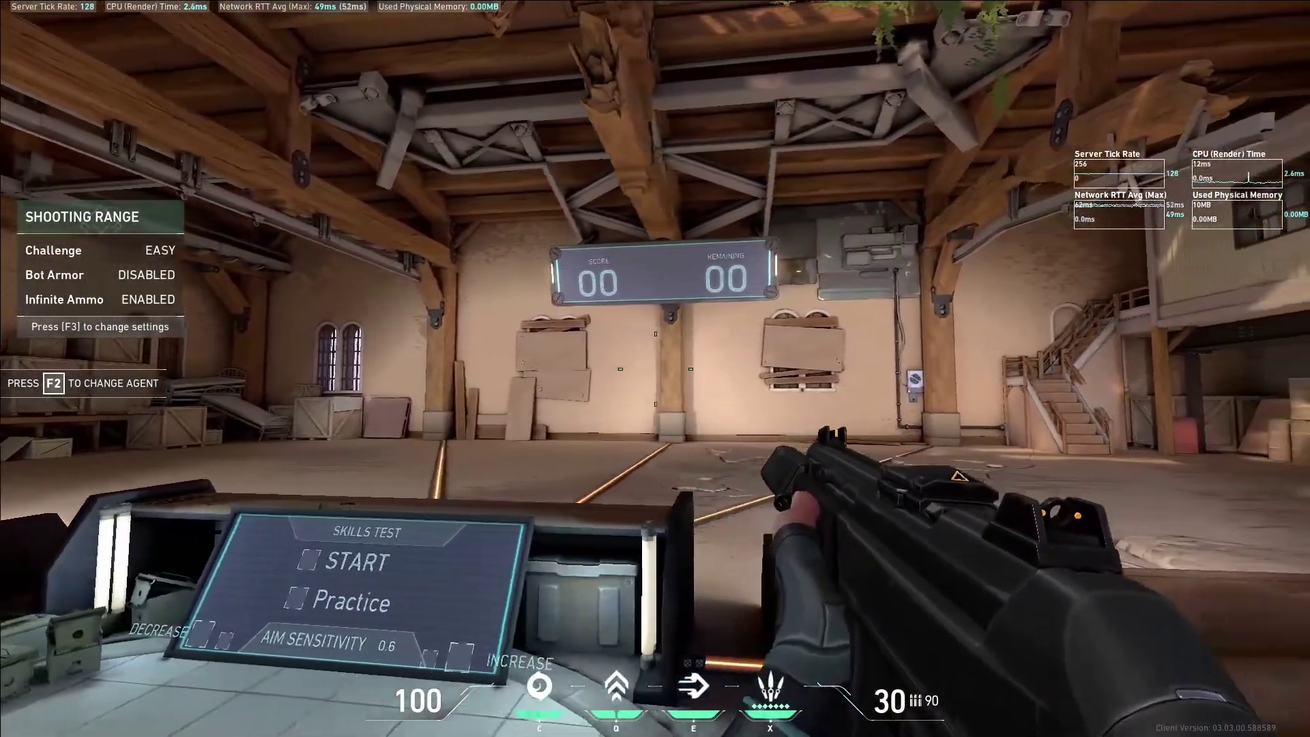
key(a)
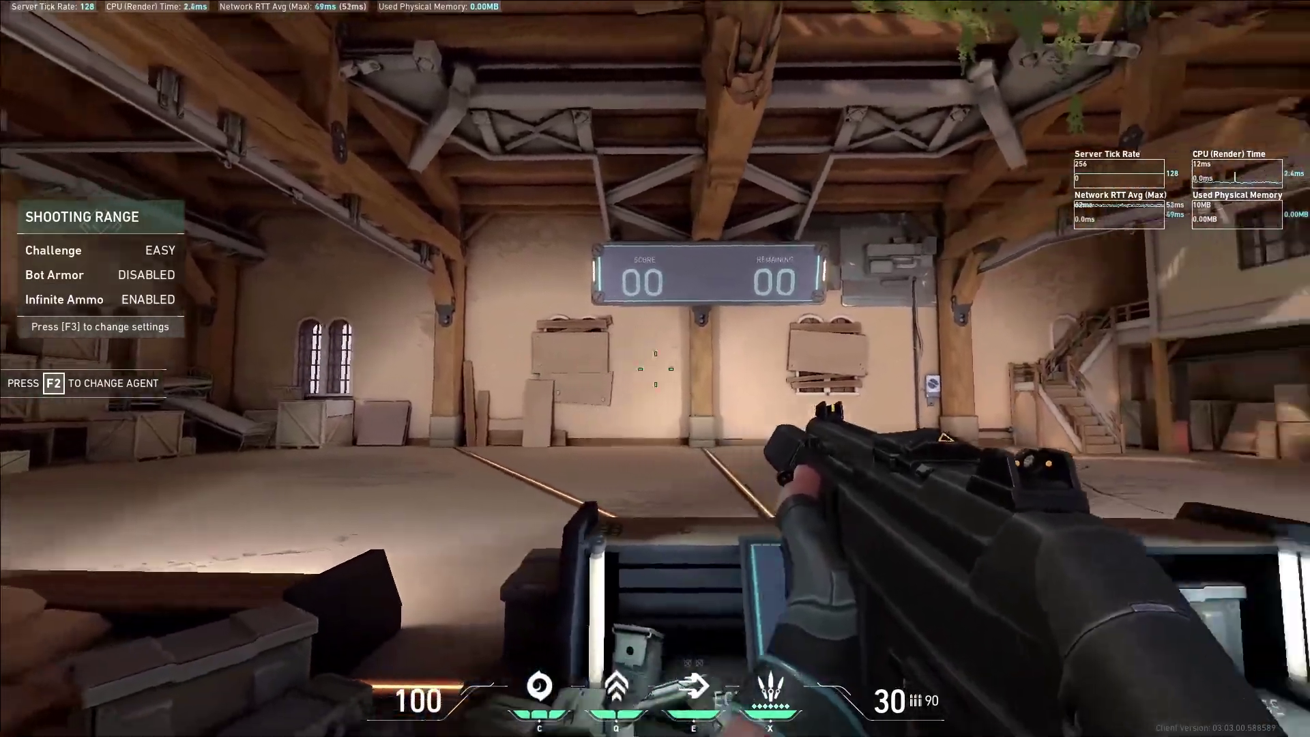
key(Escape)
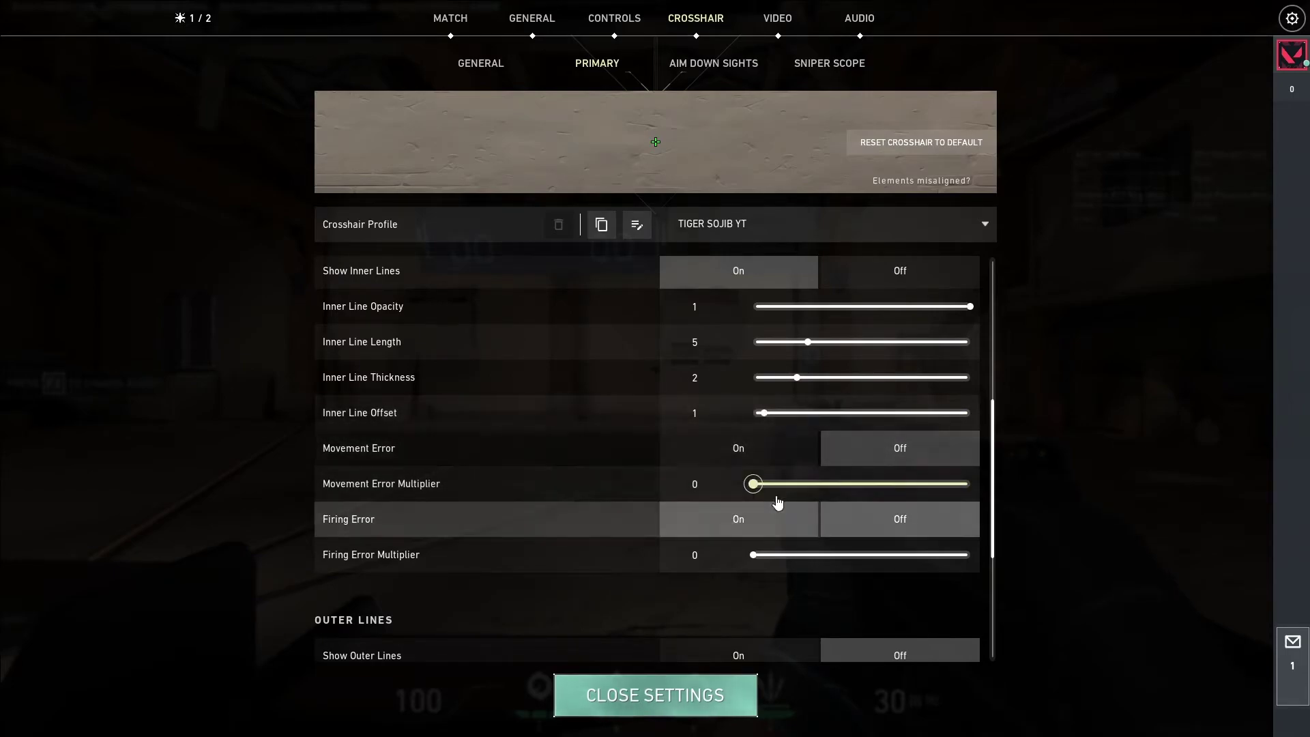
Try raising the inner lines' movement error multiplier to its maximum and return it to 0.
drag(755, 484, 1059, 483)
drag(975, 486, 535, 418)
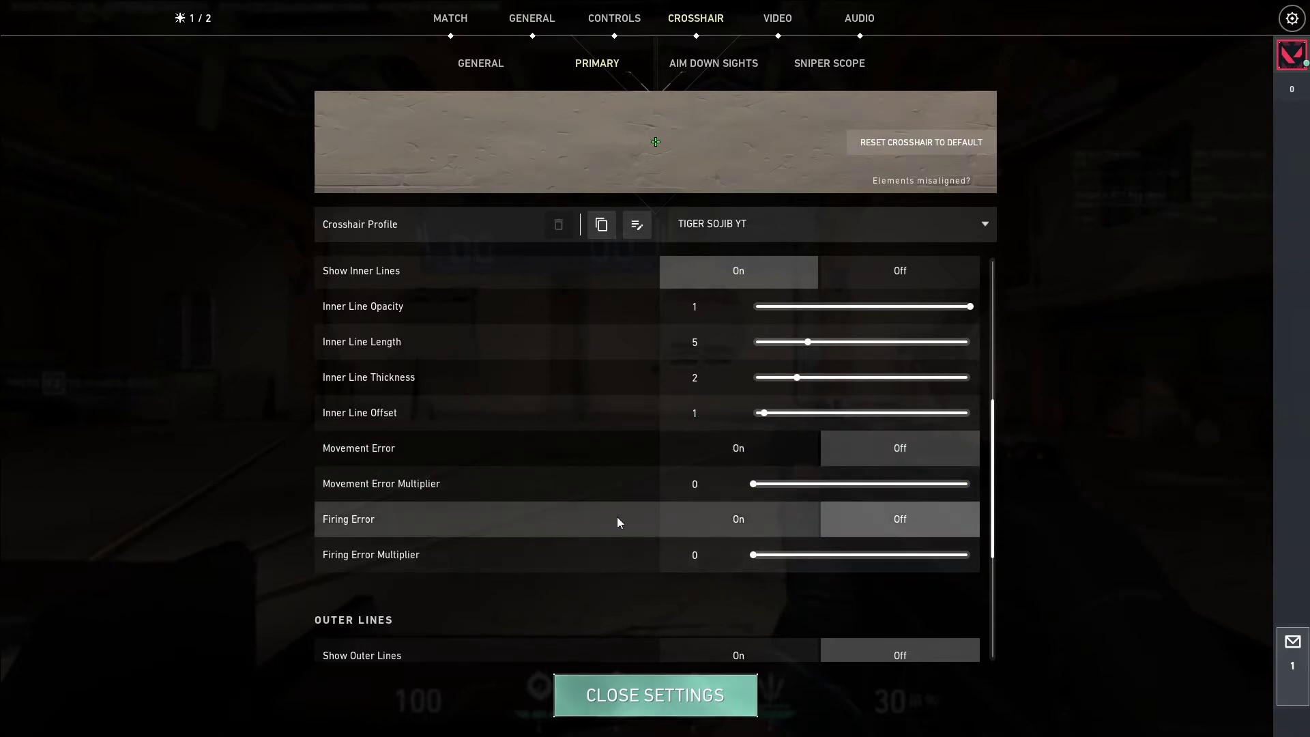
Fire in the range to check the inner lines' firing error, and set Firing Error to Off.
key(Escape)
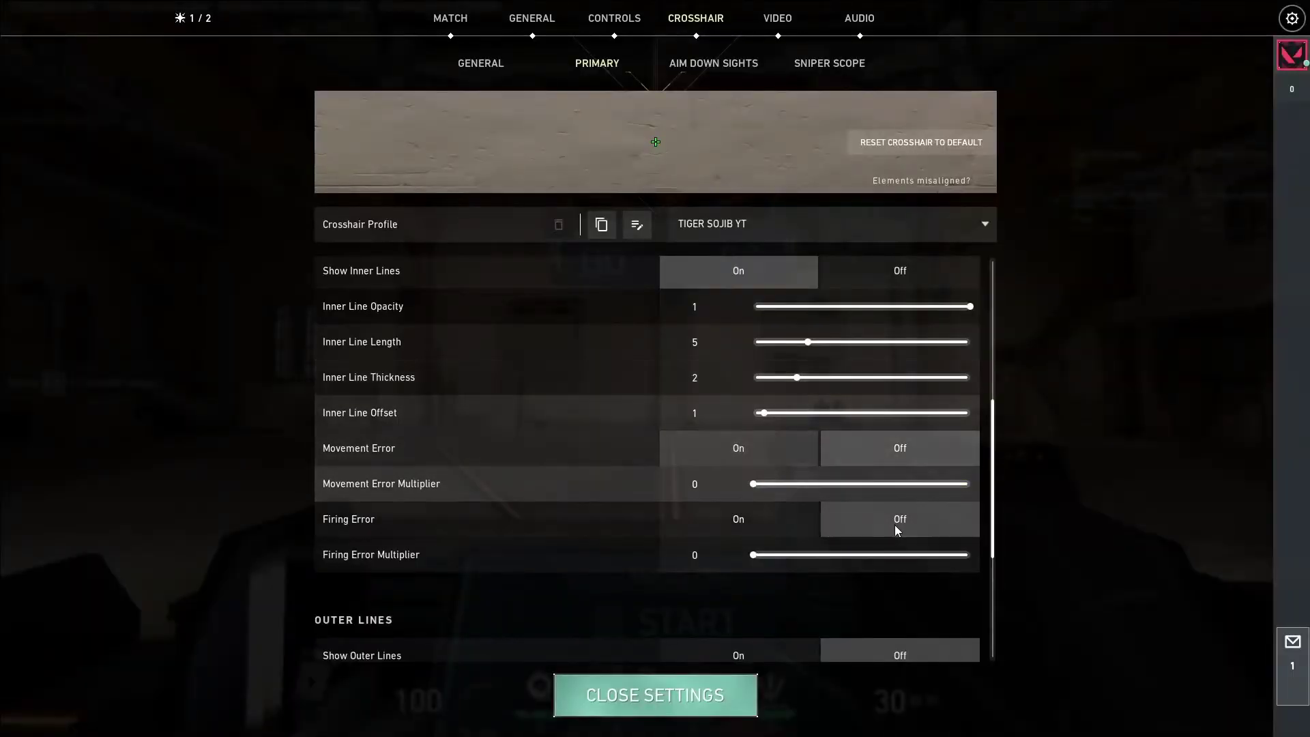
key(Escape)
click(655, 369)
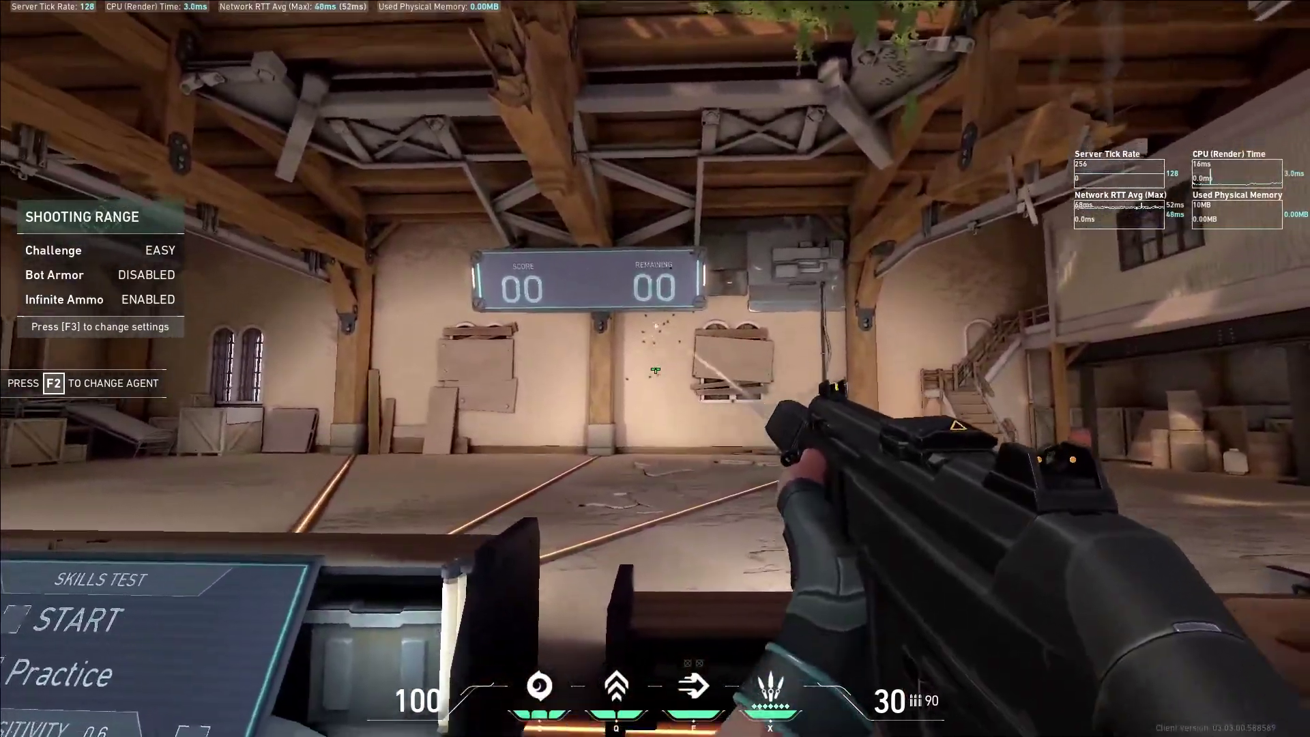
key(Escape)
click(947, 513)
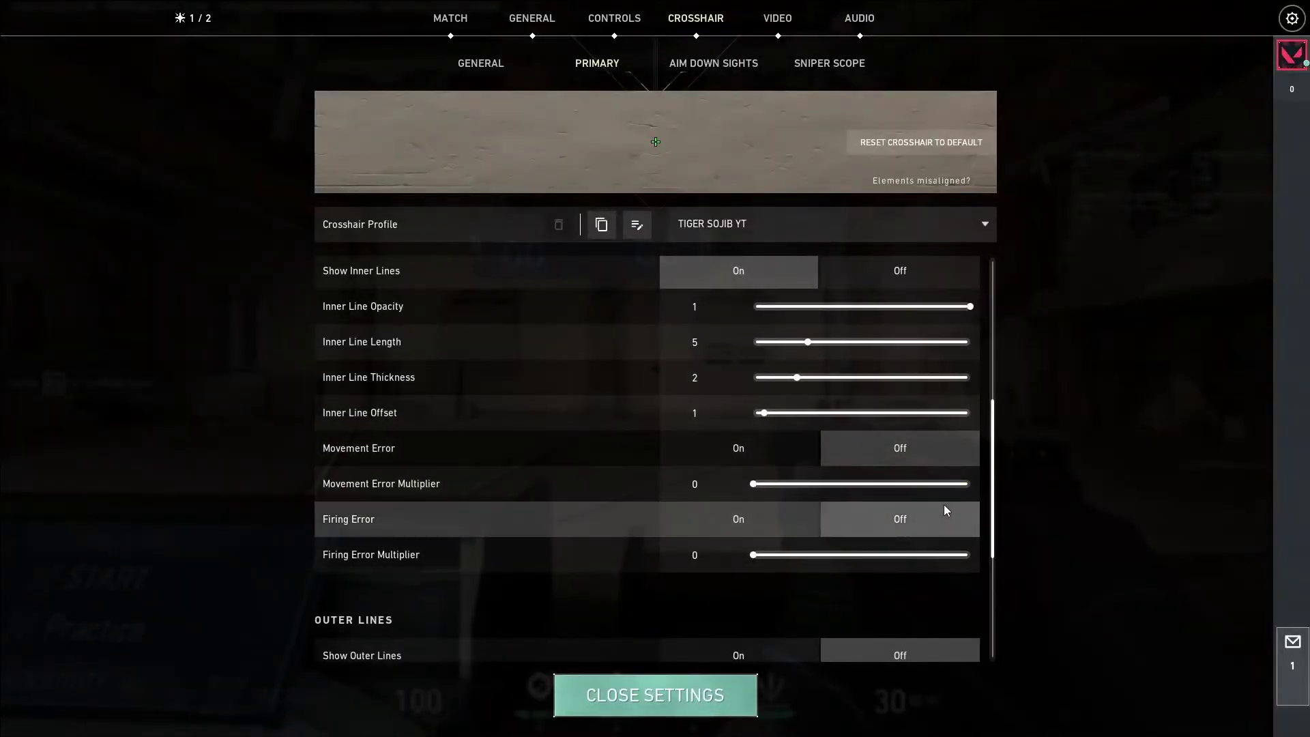
Show the outer lines with opacity 0.305, length 4 and thickness 1, and check the crosshair in the range.
scroll(649, 557, down, 2)
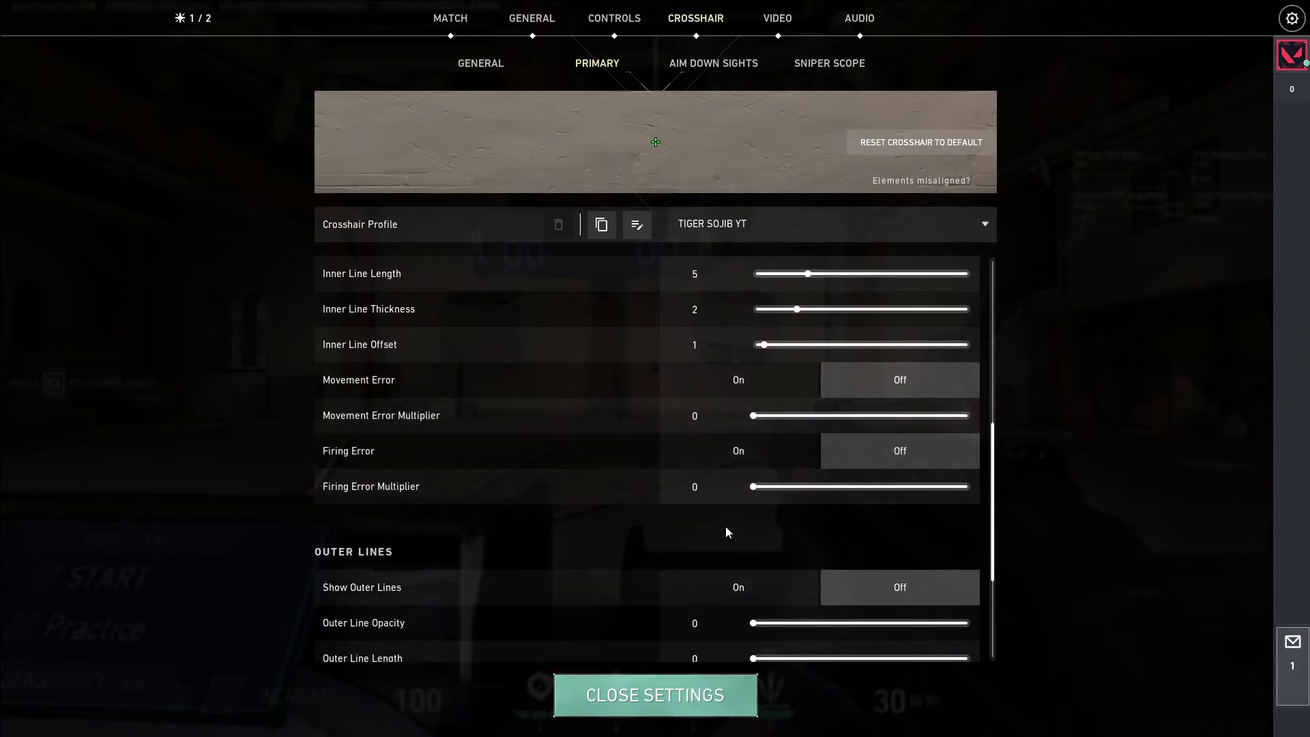
scroll(682, 526, down, 4)
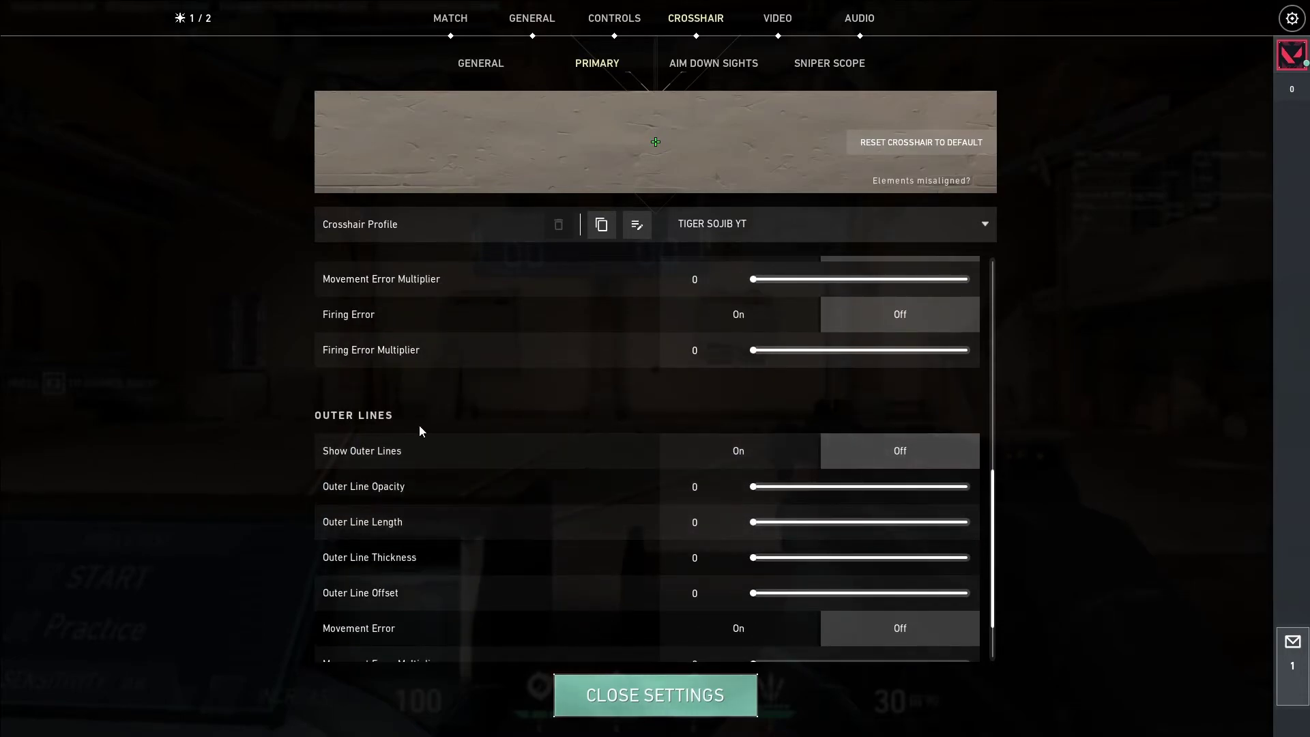
key(Escape)
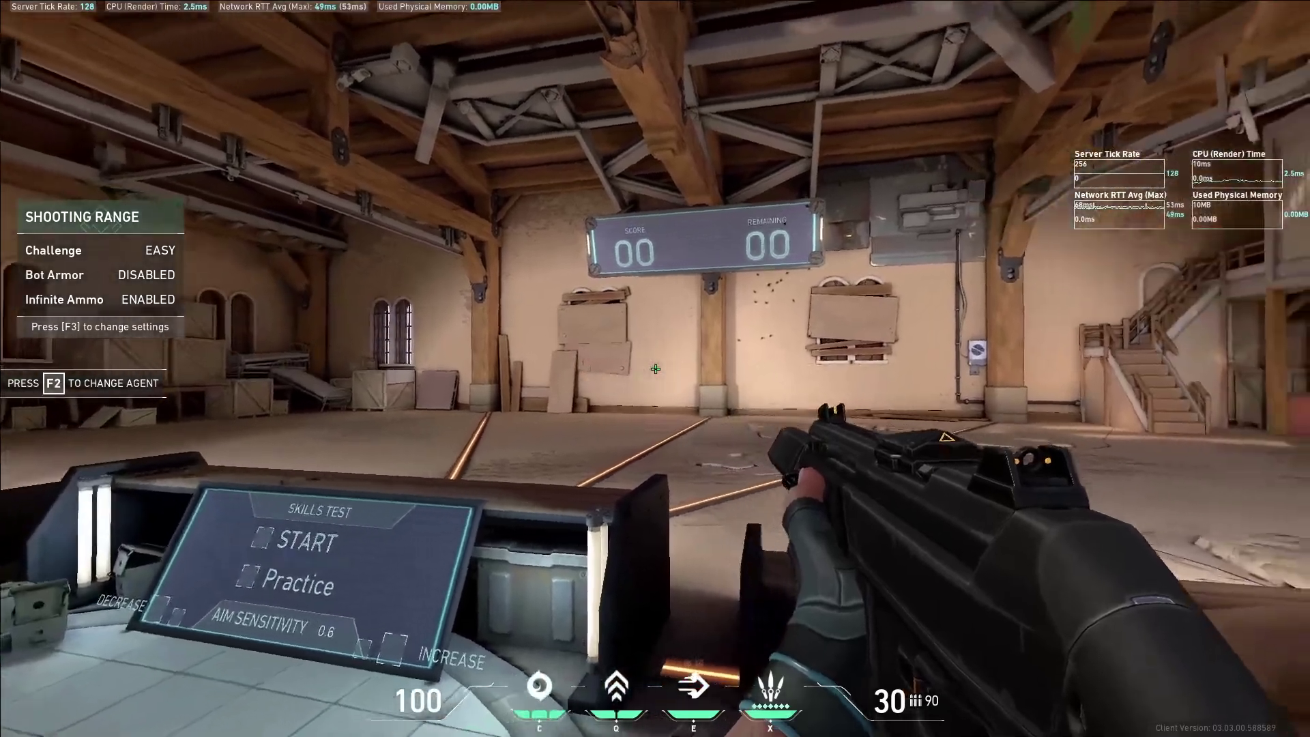
key(a)
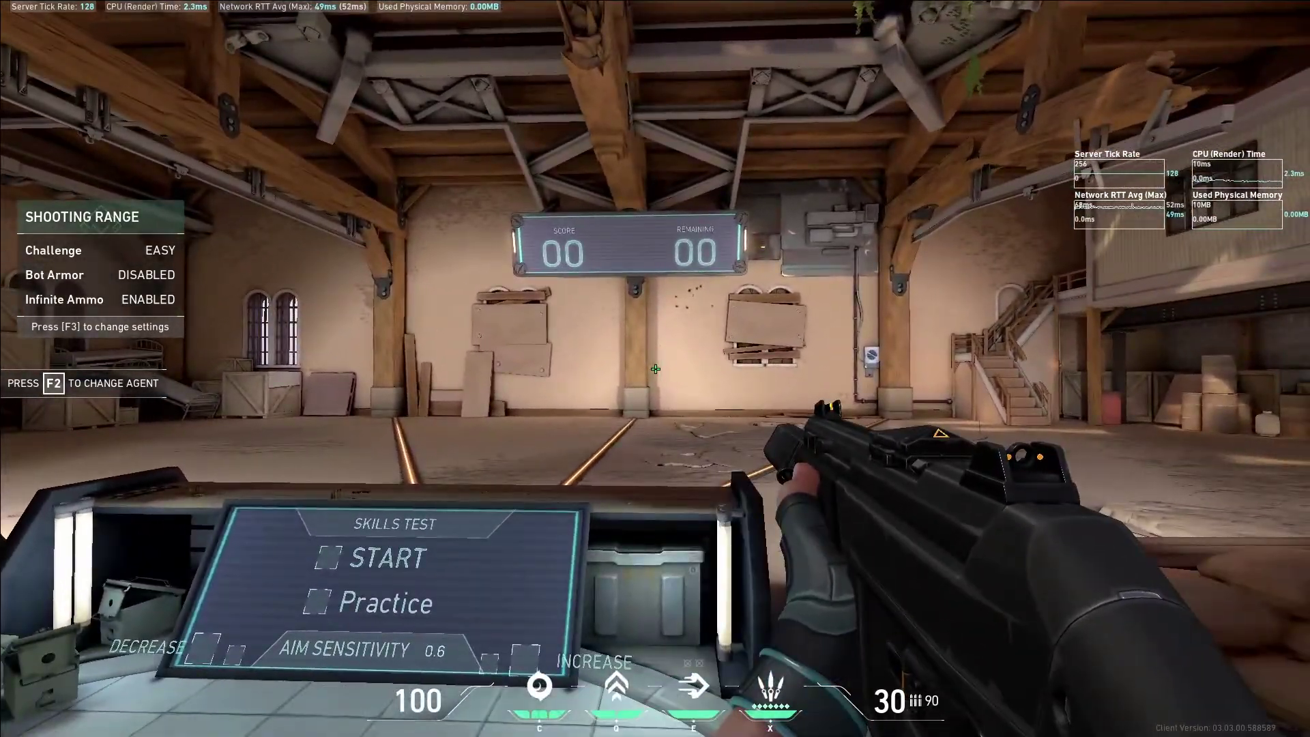
key(Escape)
click(763, 465)
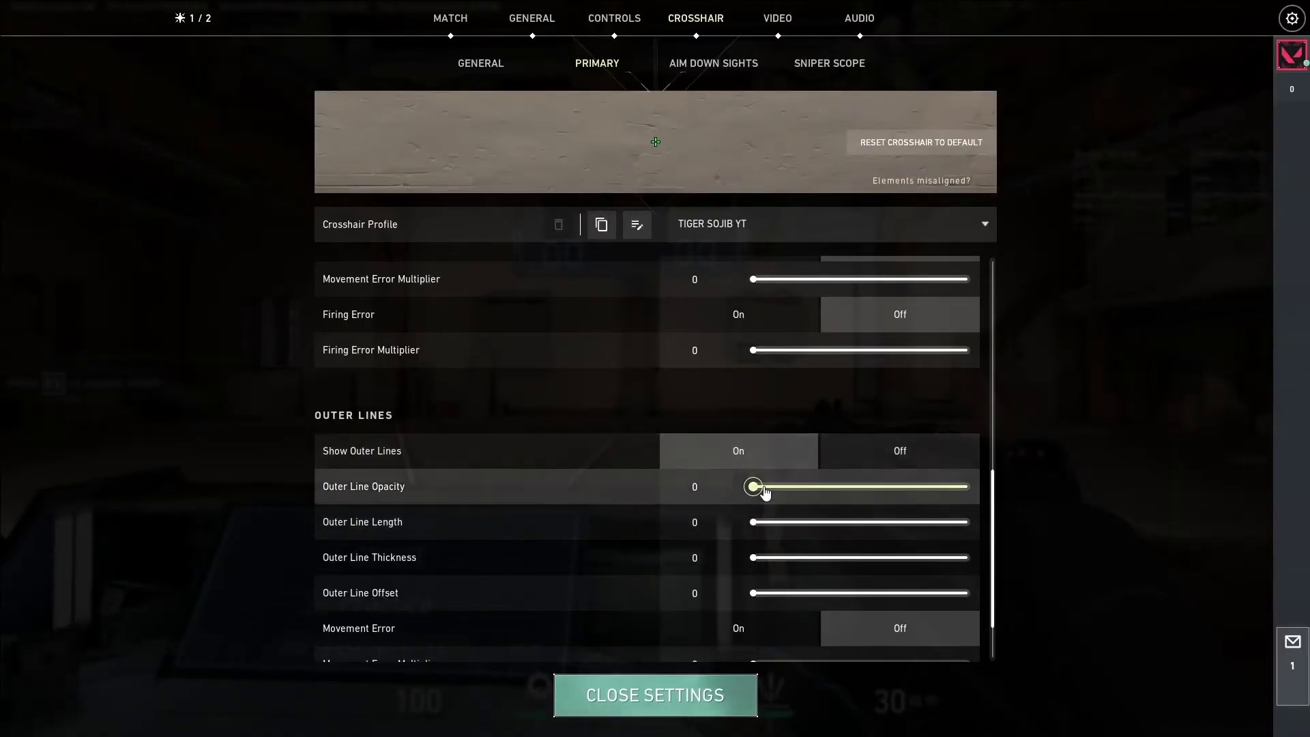
drag(781, 487, 819, 487)
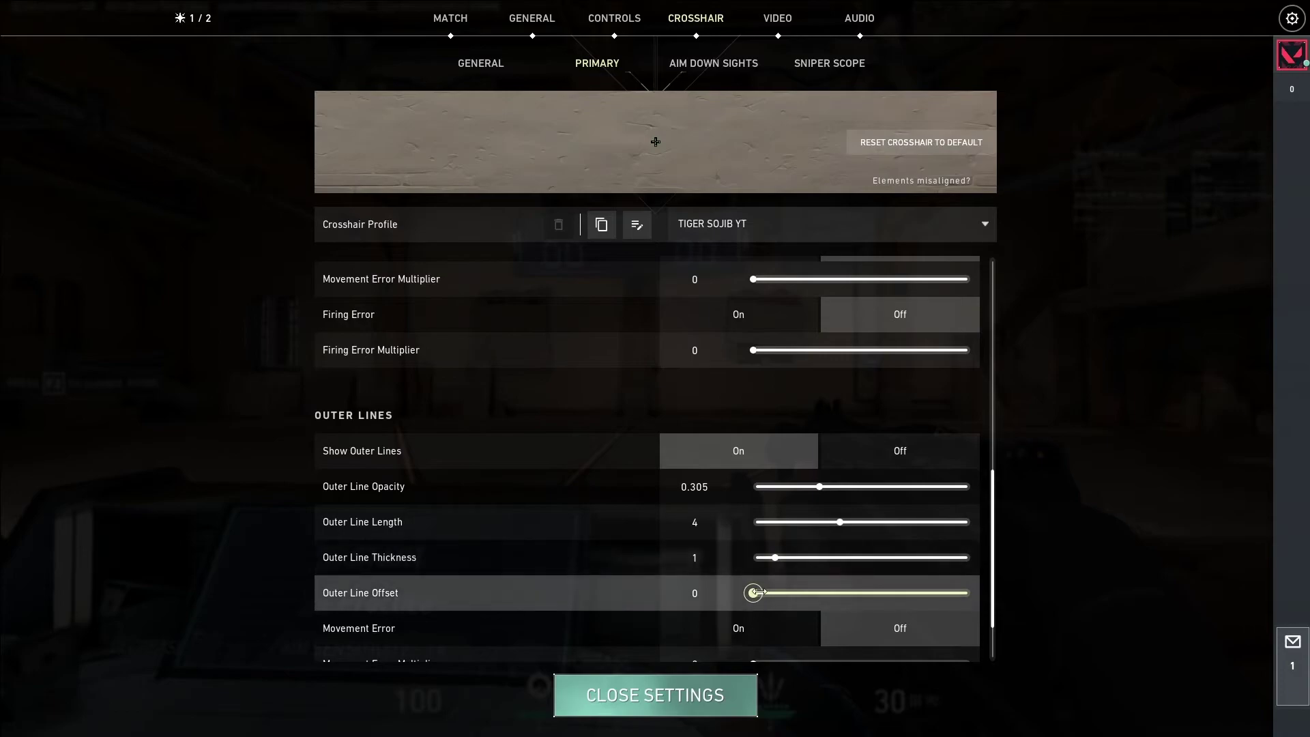
key(Escape)
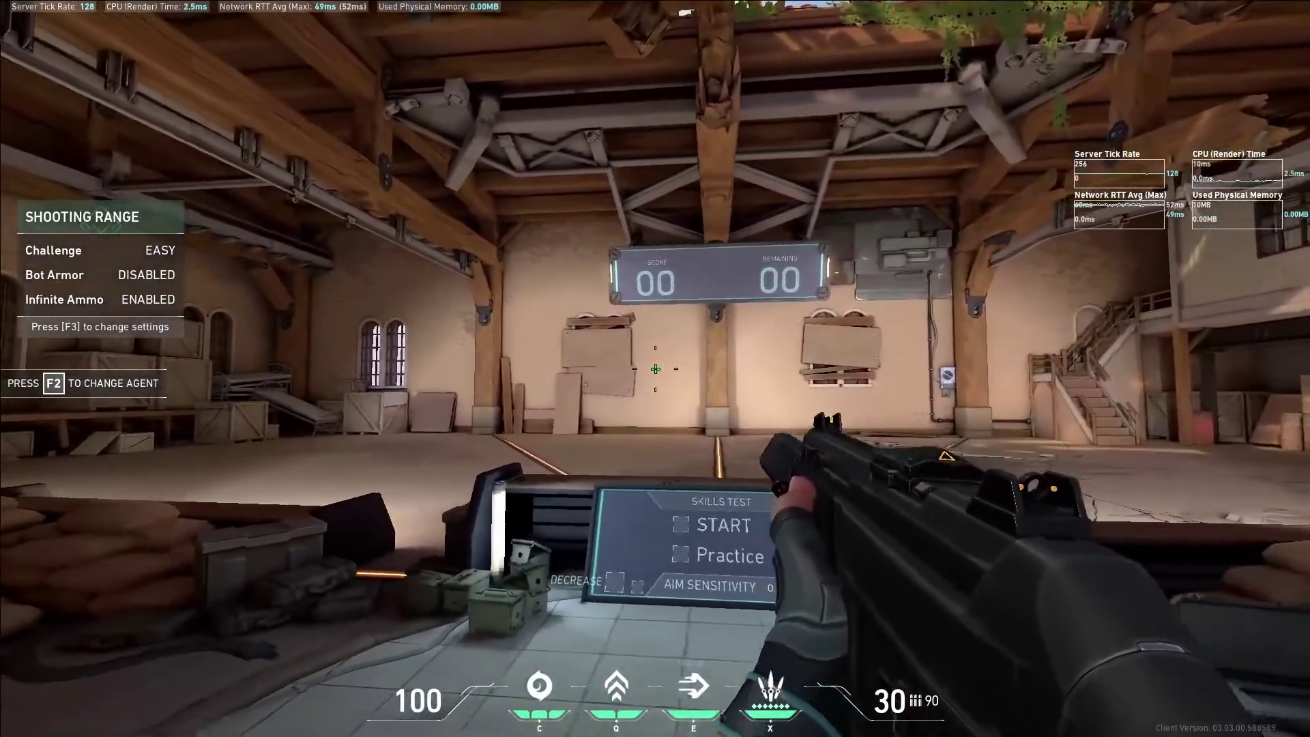
Turn the outer lines off and return their opacity, length, thickness and offset to 0.
key(Escape)
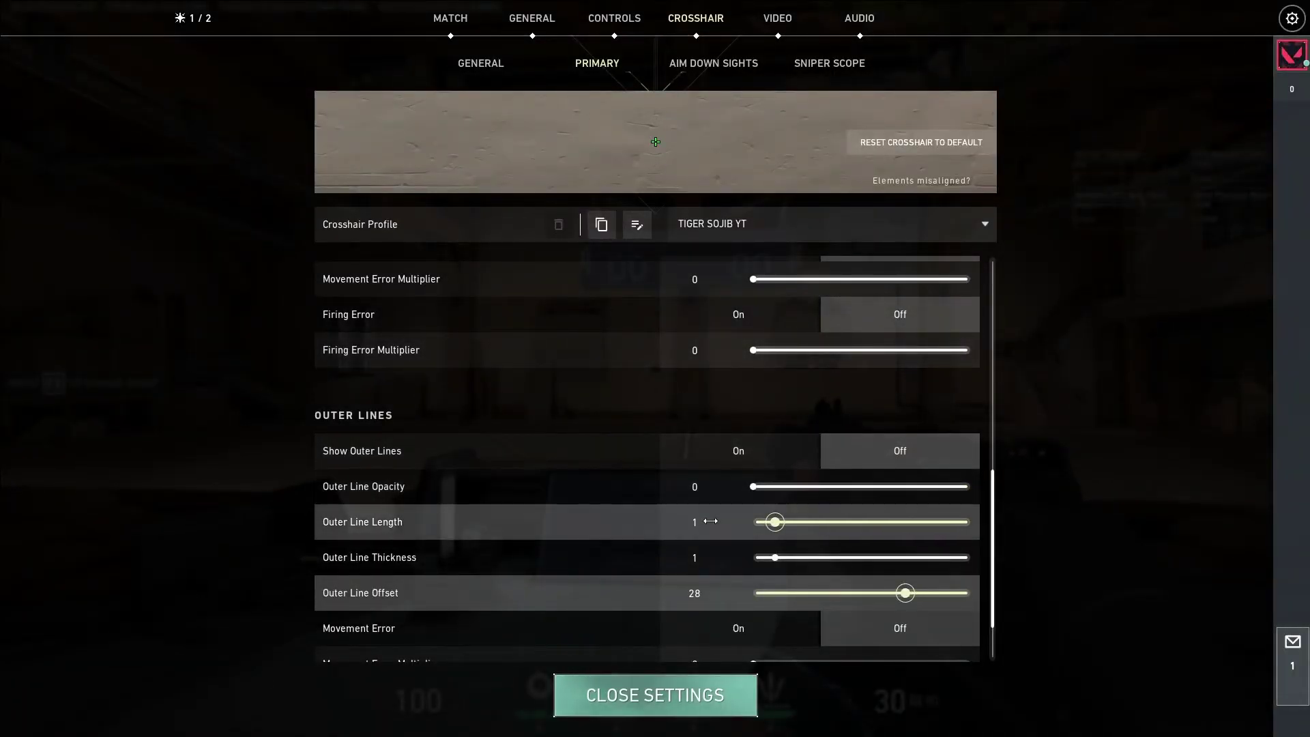
drag(711, 522, 699, 522)
drag(905, 593, 754, 521)
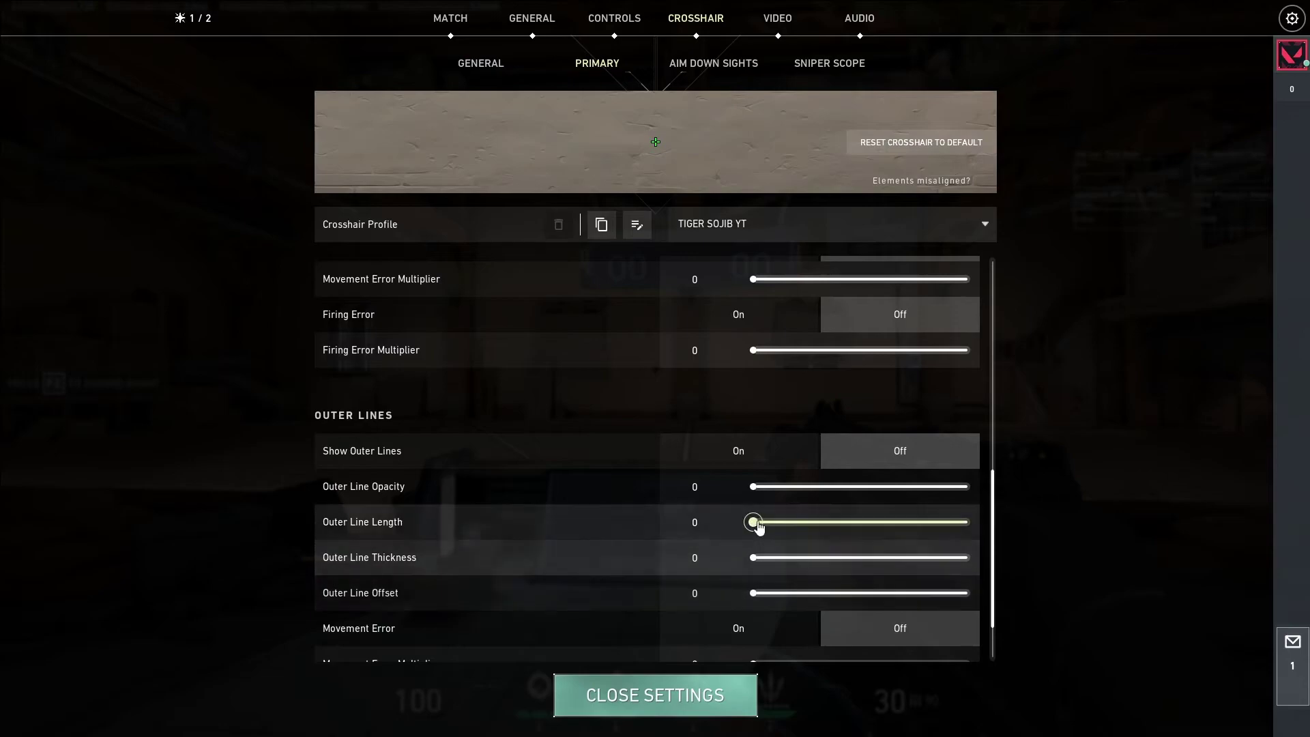
Review the Aim Down Sights outer line options and the Sniper Scope settings, including the center dot colors.
scroll(682, 491, down, 2)
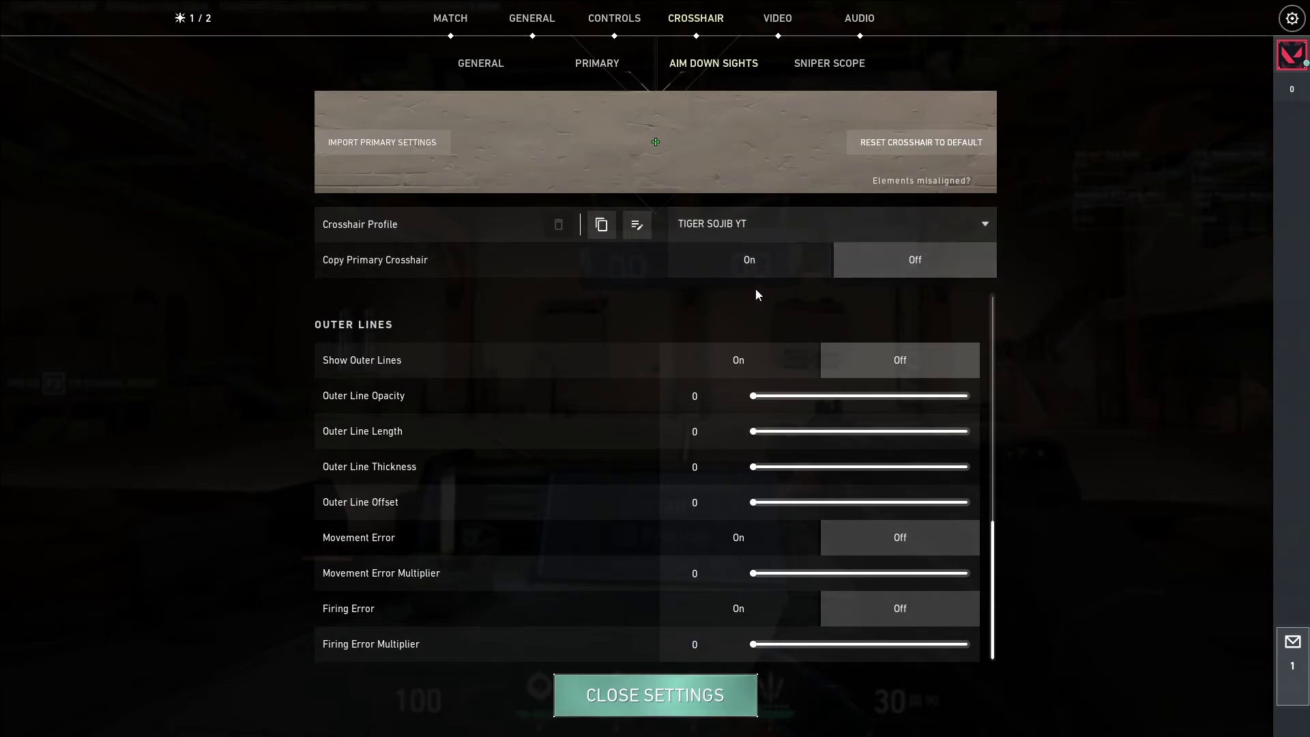
click(620, 65)
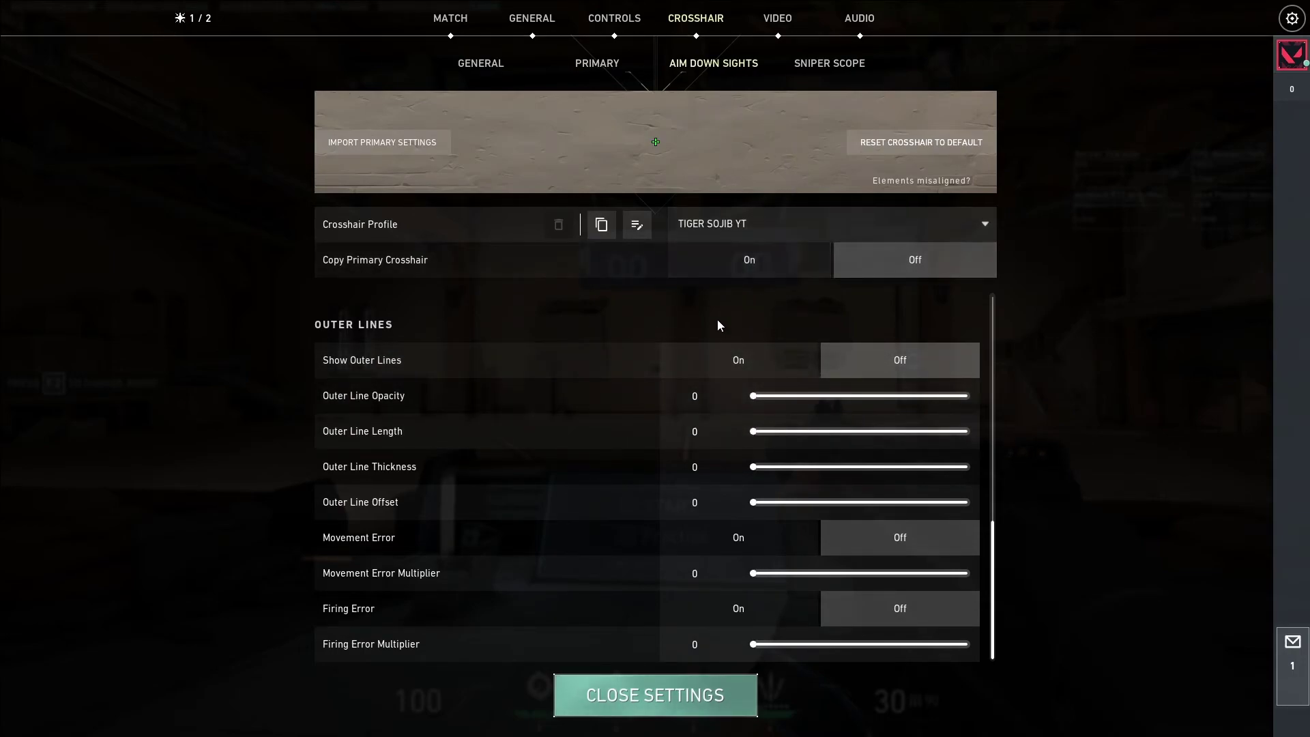
click(838, 63)
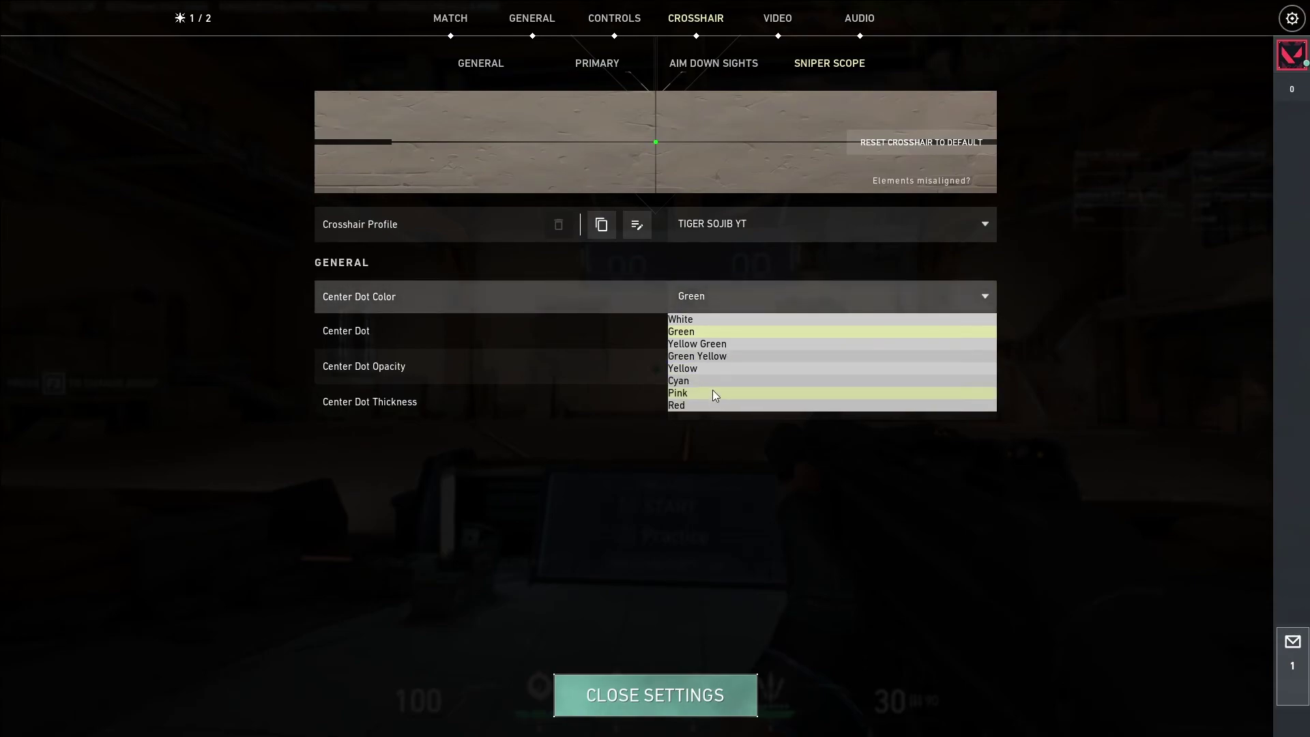
click(753, 288)
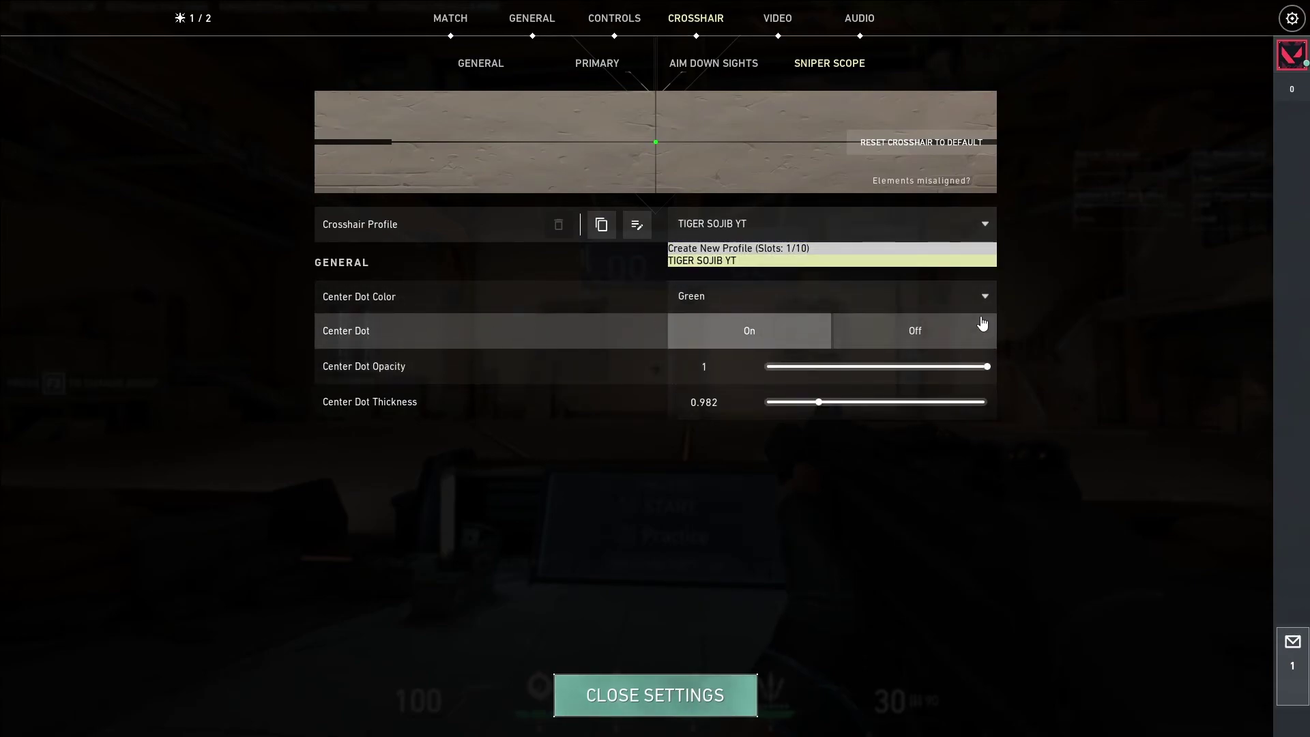
Get the Marshal sniper rifle in the range and look through its scope to check the crosshair.
key(Escape)
key(b)
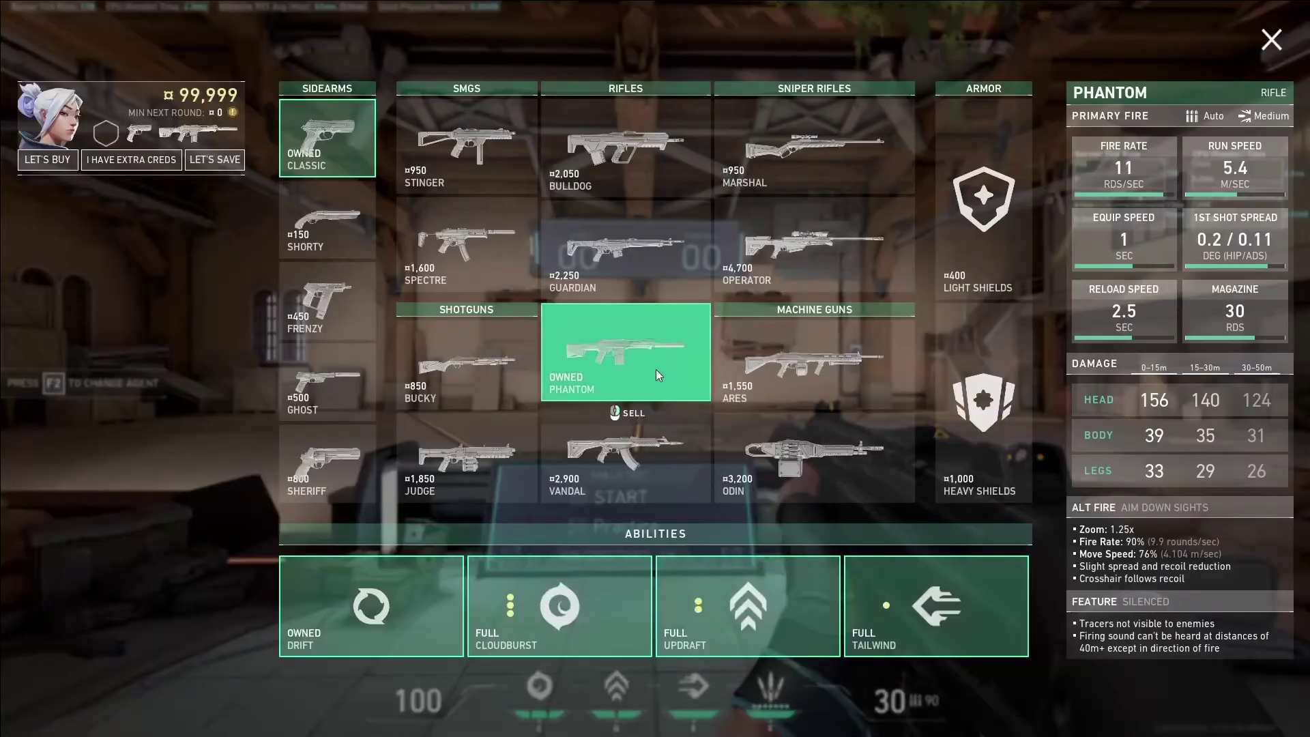
click(814, 154)
key(b)
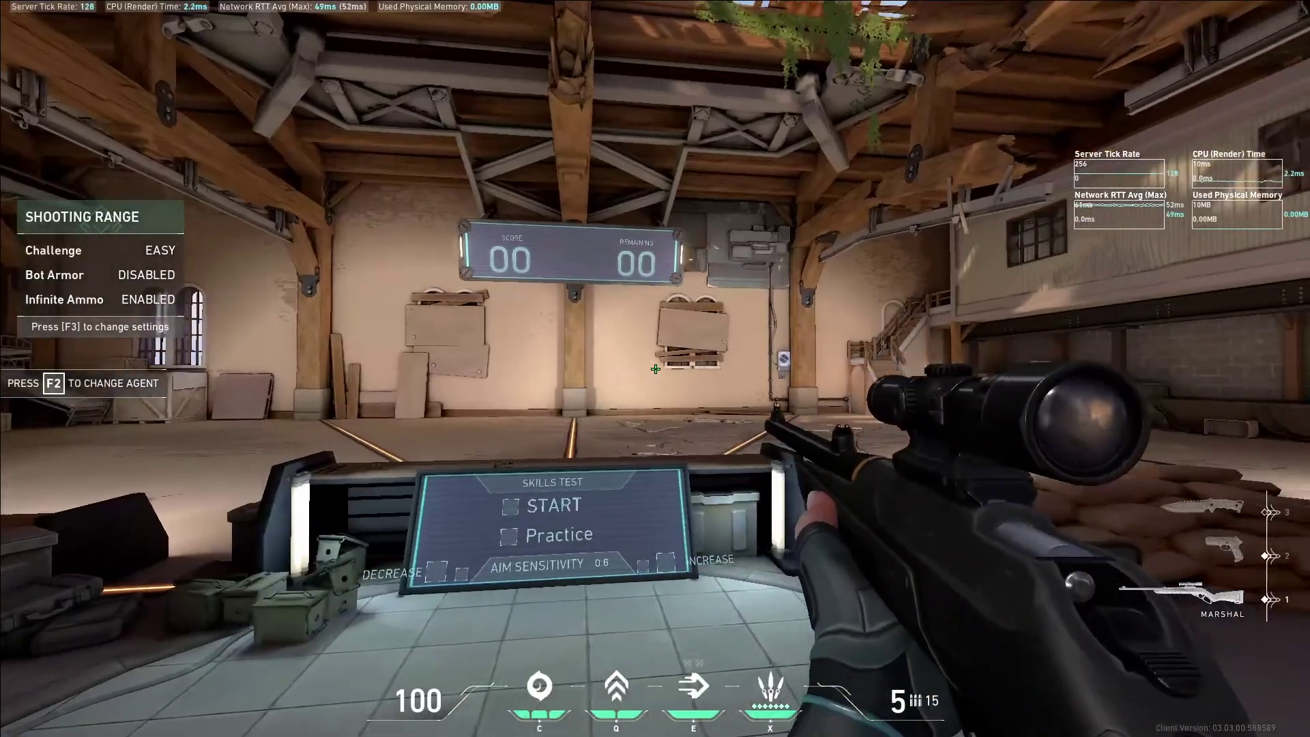
right_click(655, 369)
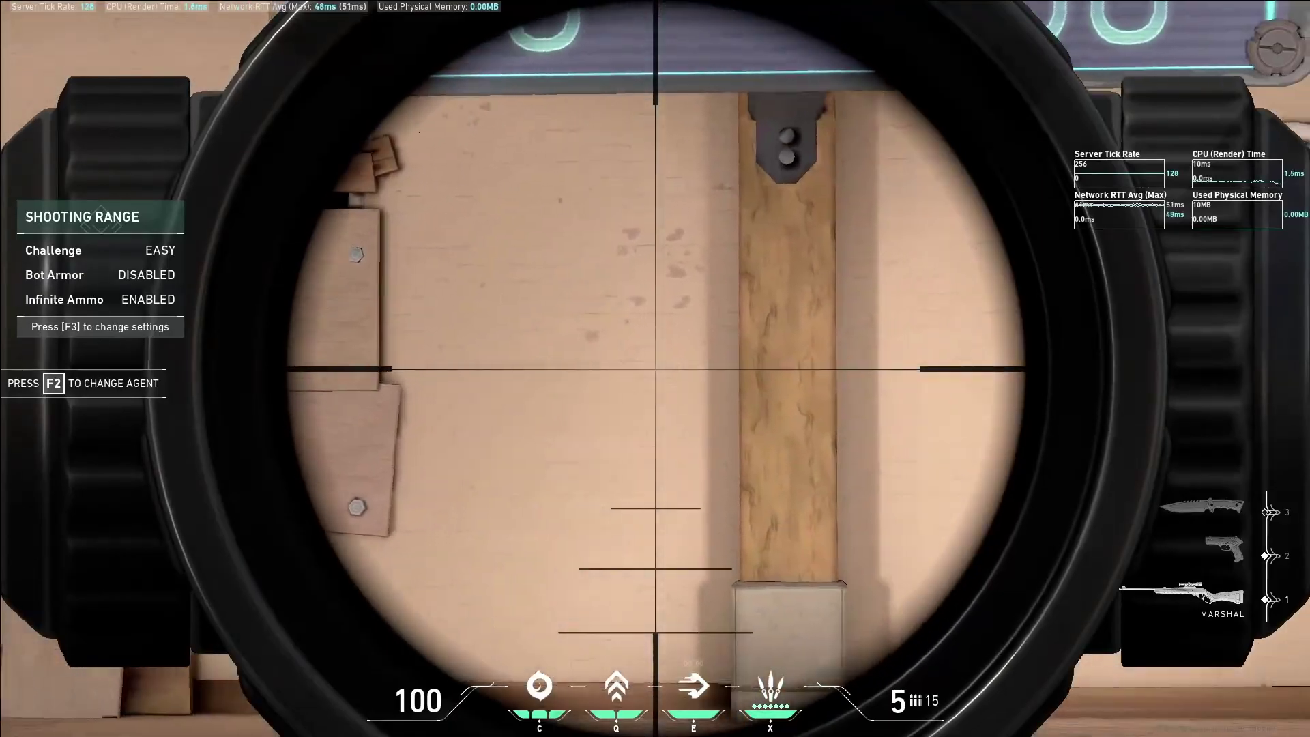
Turn on the sniper scope's Center Dot and check it through the Marshal's scope.
key(Escape)
click(790, 335)
key(Escape)
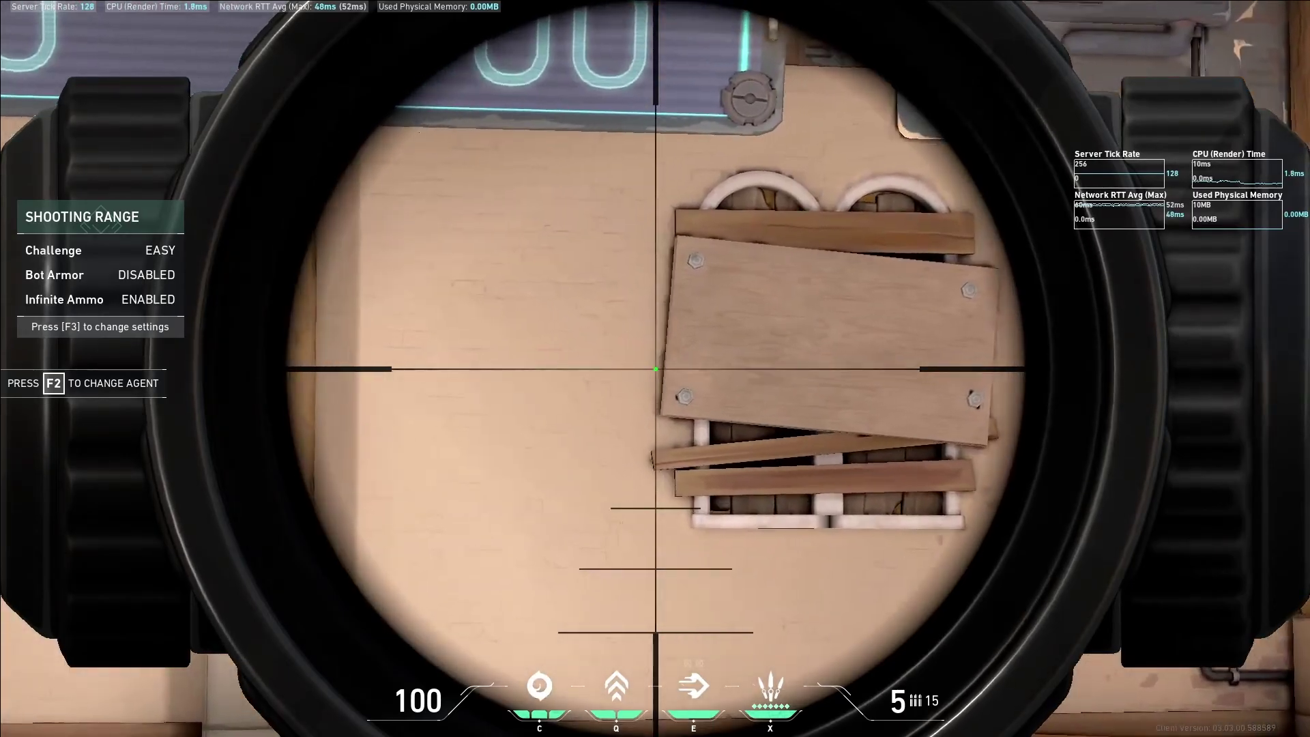
right_click(655, 368)
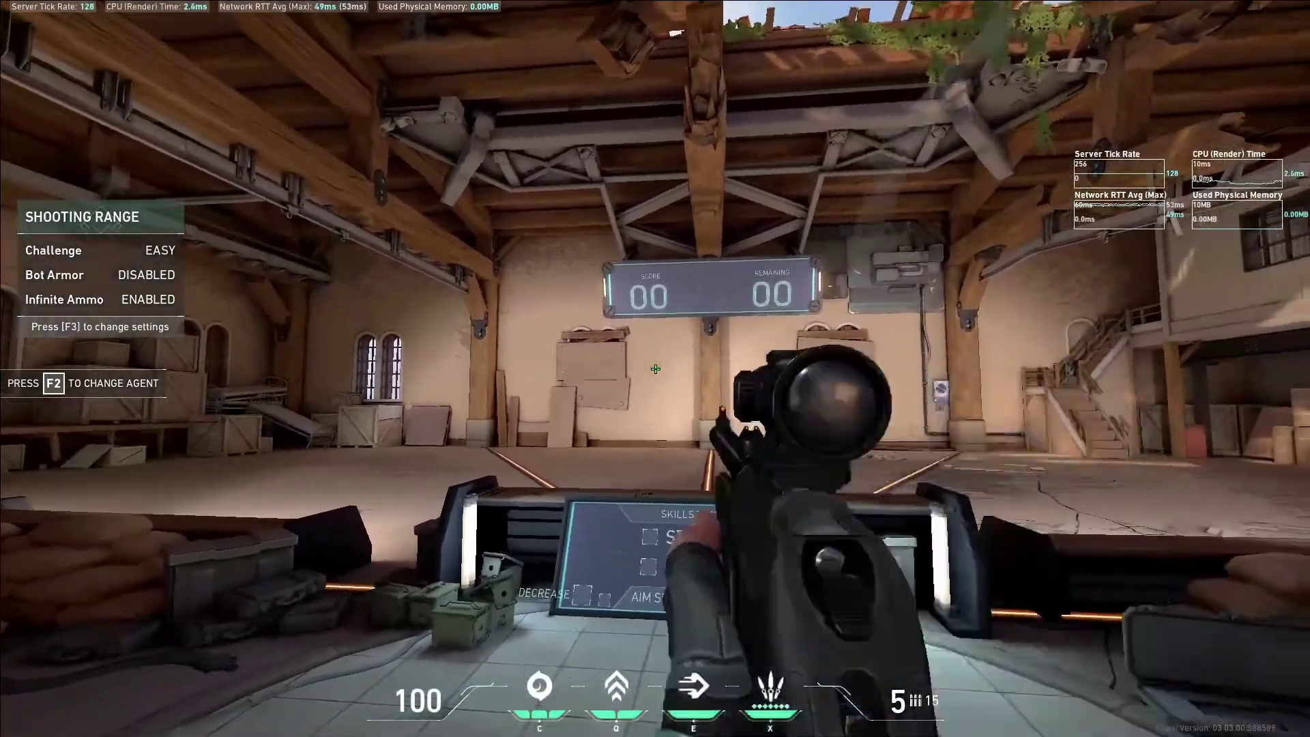
right_click(656, 368)
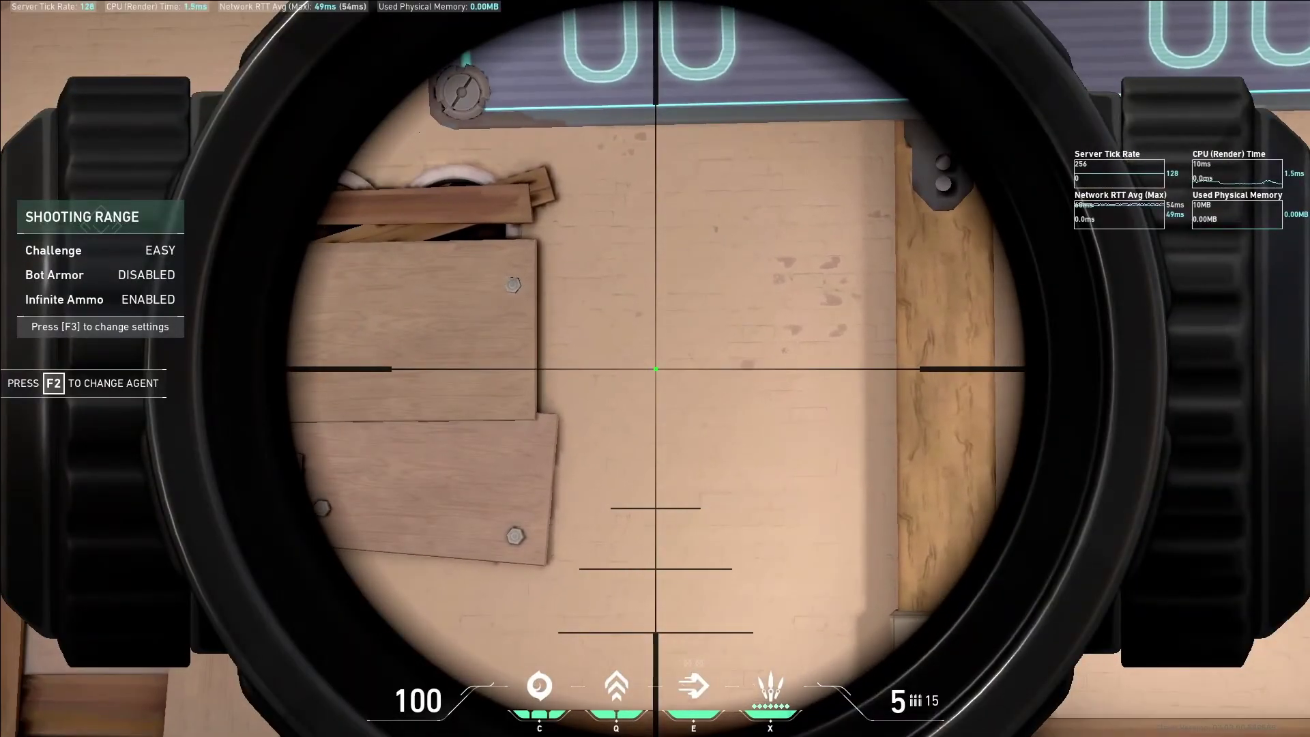
Try turning the sniper scope's Center Dot off.
key(Escape)
key(Escape)
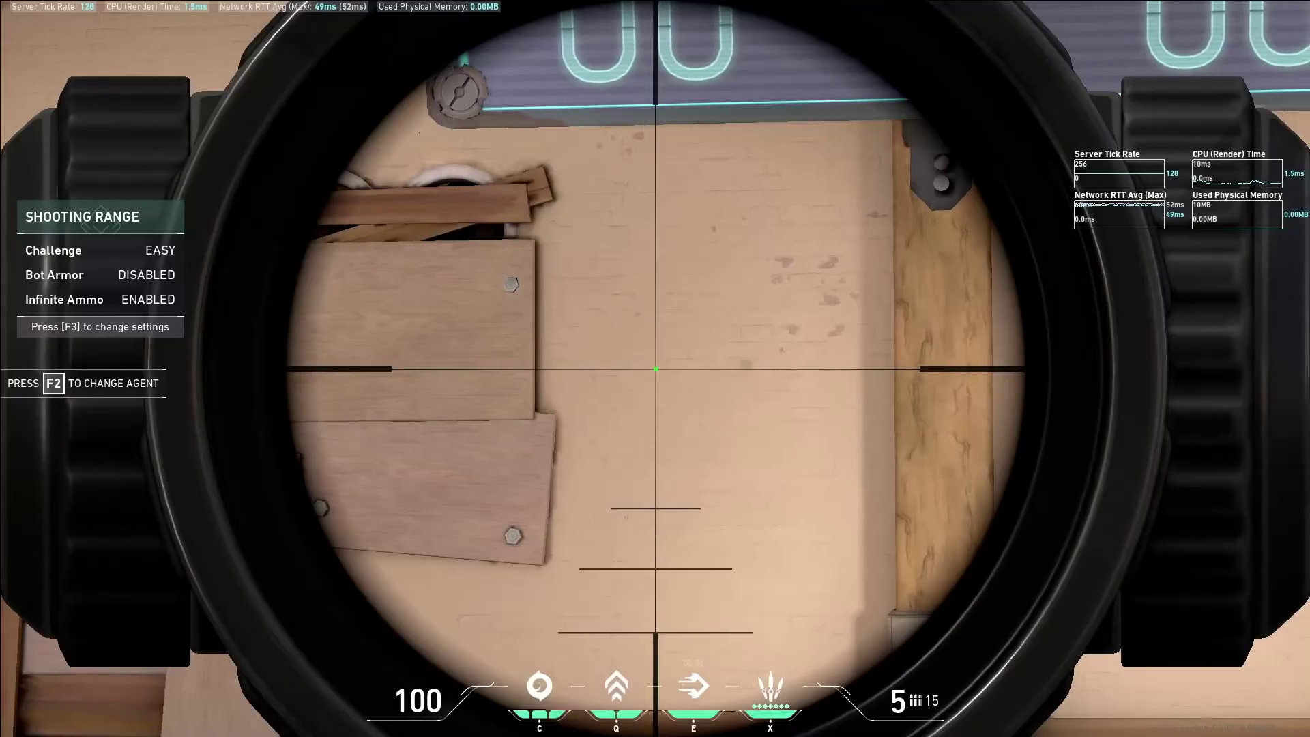
key(Escape)
click(937, 334)
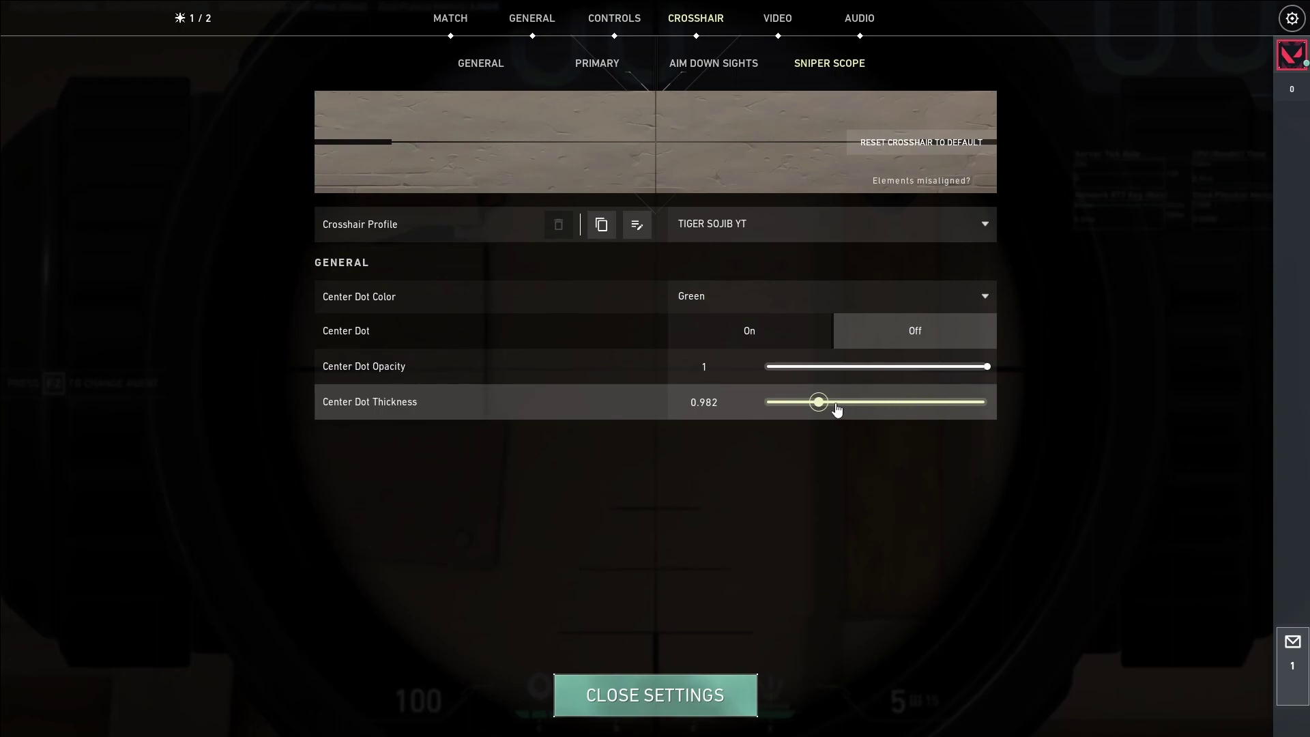
Return to the range, scope in again to check the center dot, and fire the Marshal.
key(Escape)
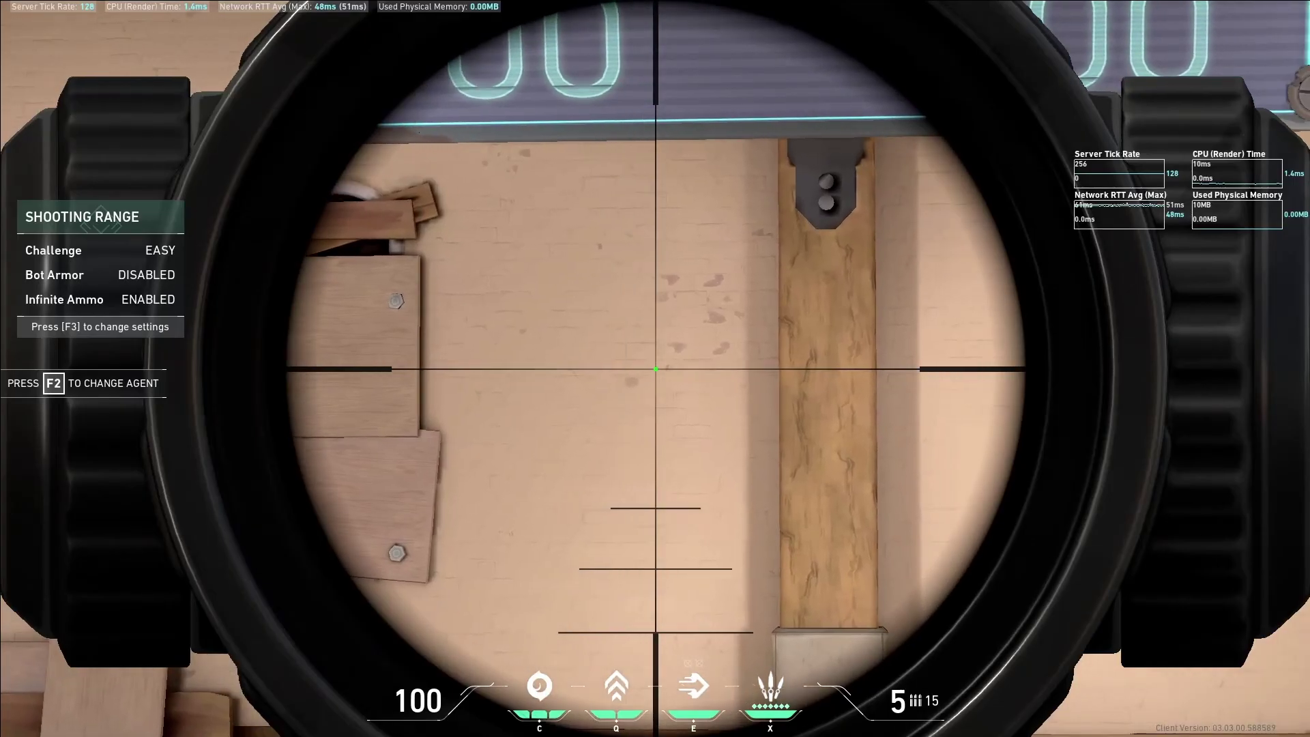
right_click(655, 369)
right_click(656, 369)
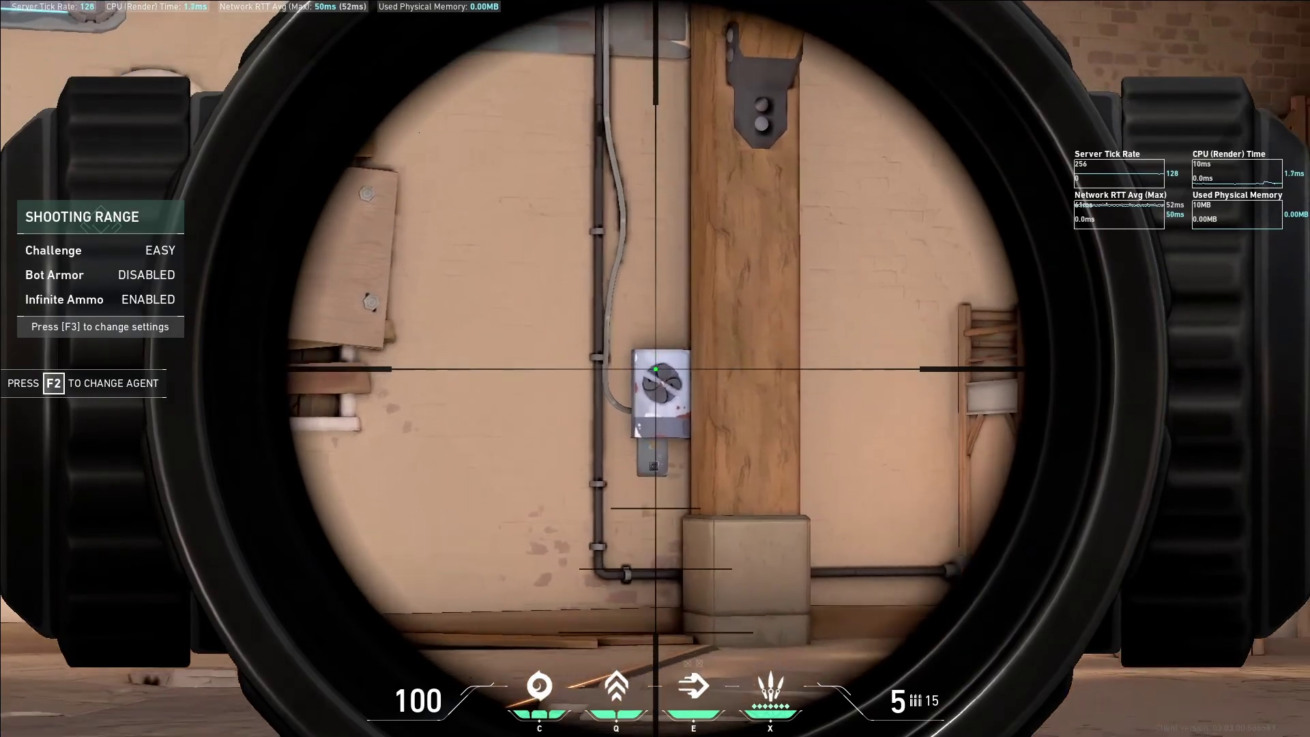
click(655, 369)
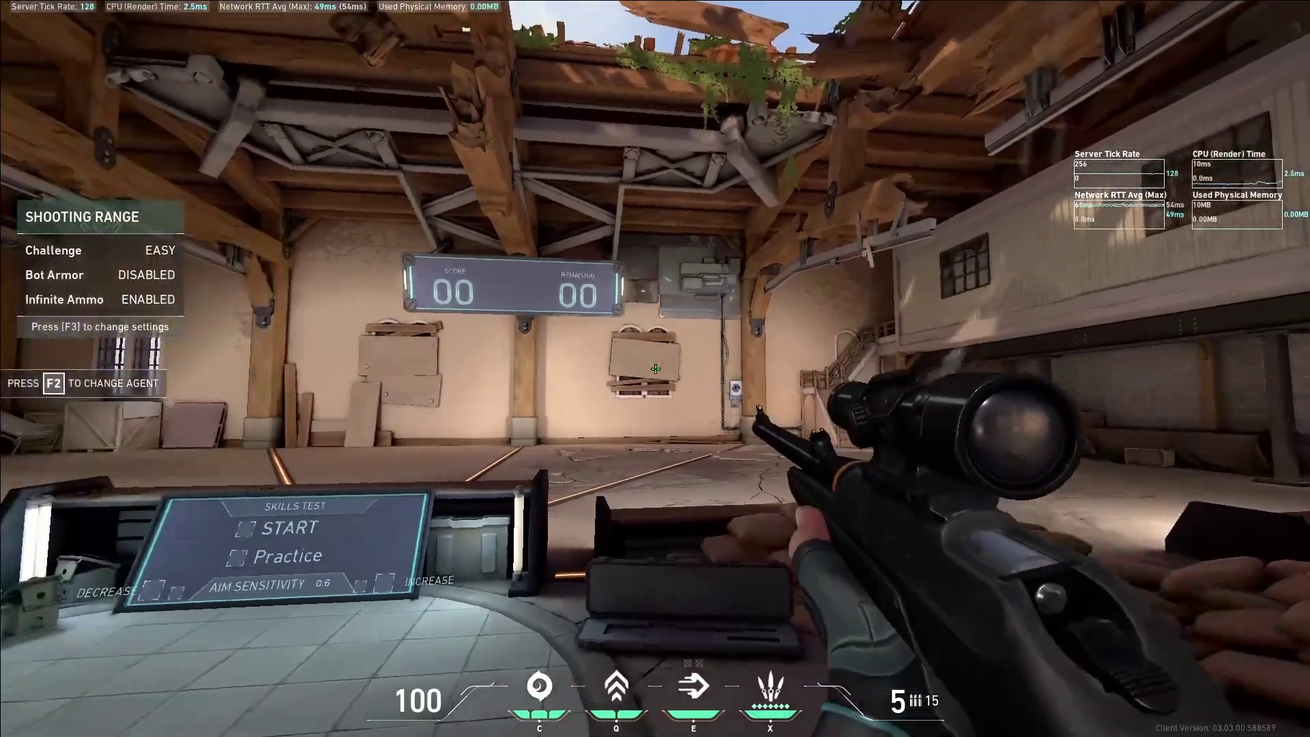